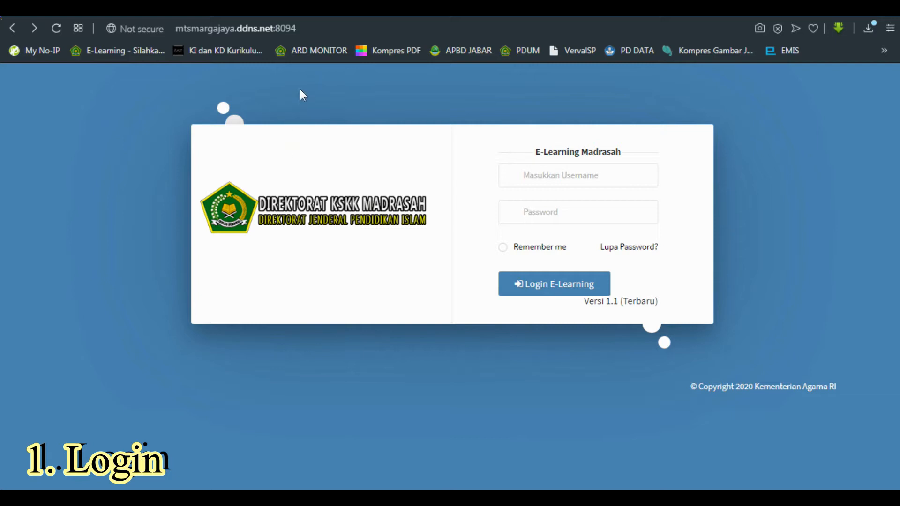
Step: Log in to E-Learning Madrasah by entering the teacher's account number as username and the account password
drag(297, 28, 175, 29)
drag(297, 28, 170, 28)
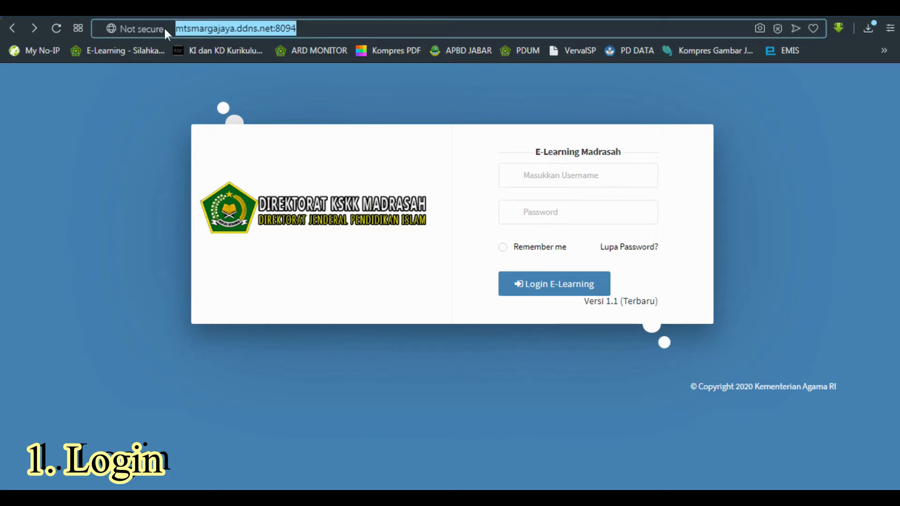
click(529, 177)
click(542, 255)
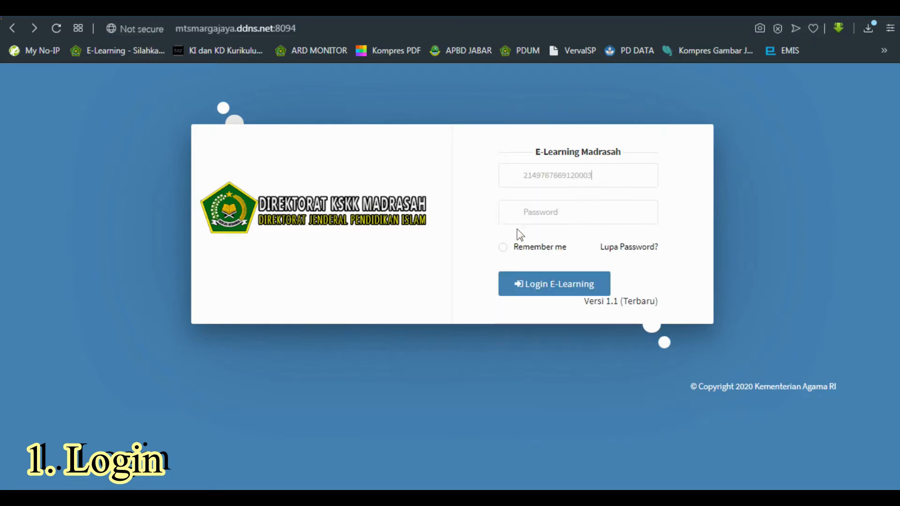
text(******)
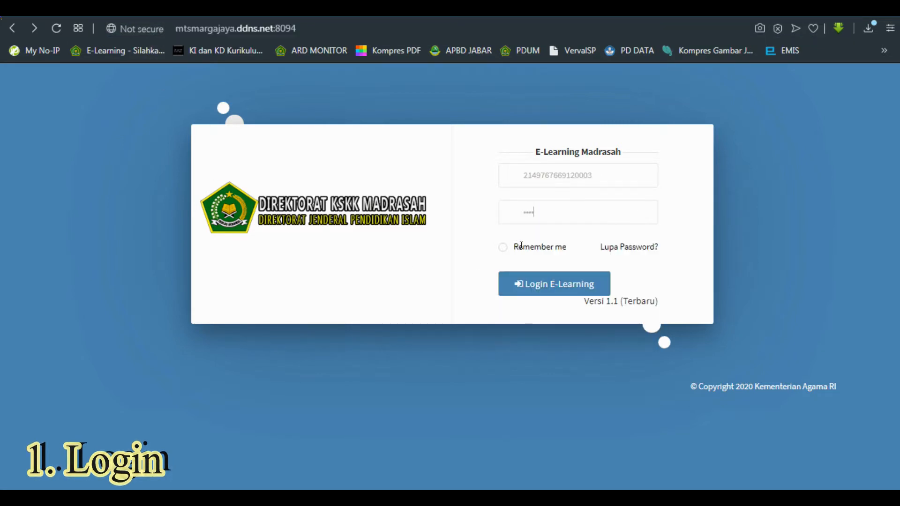
key(Return)
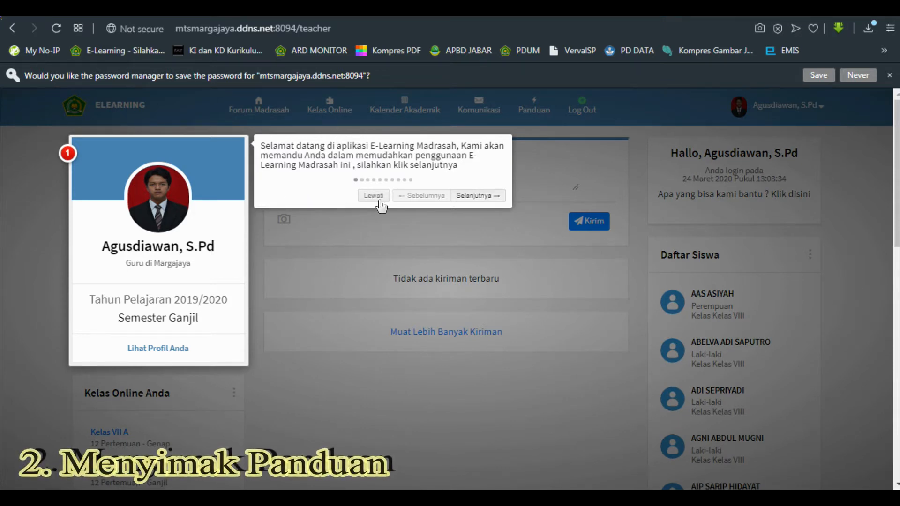
Step: Go through the dashboard's introductory guide up to its final tip on updating the profile and password, and close it
click(458, 196)
click(452, 199)
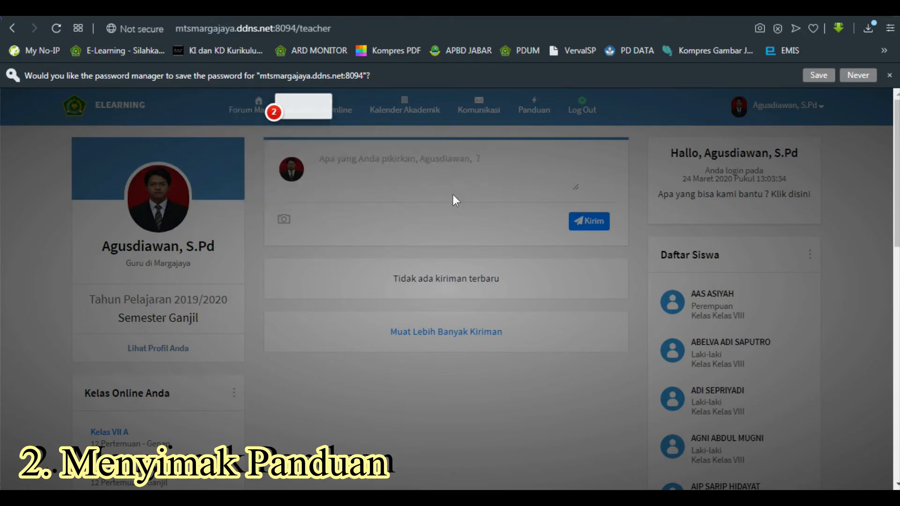
click(523, 199)
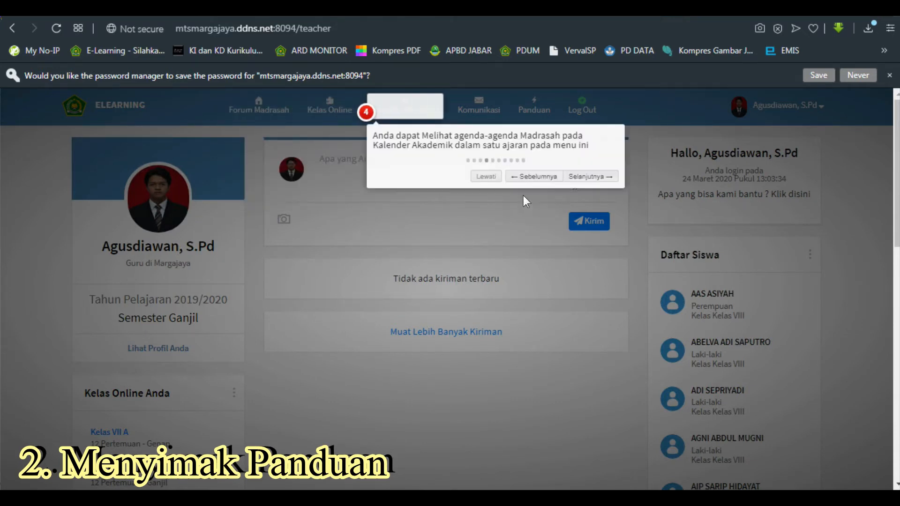
click(598, 178)
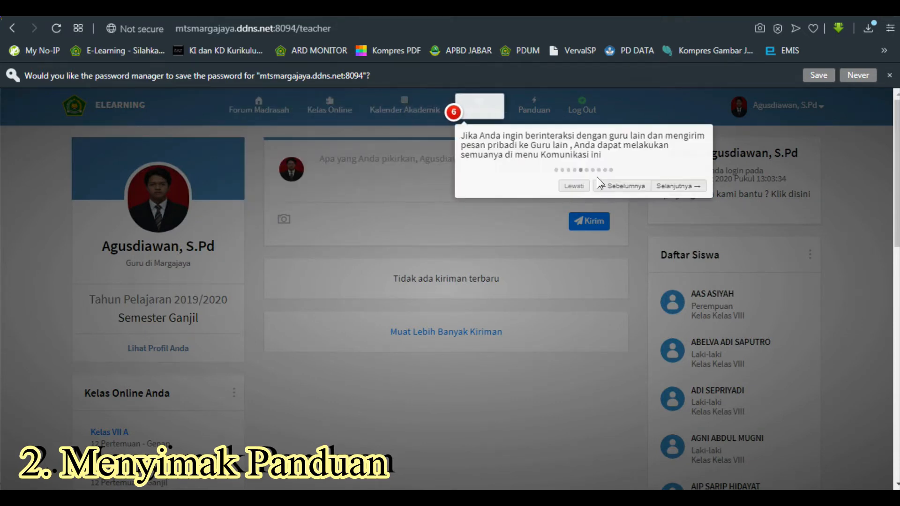
click(681, 187)
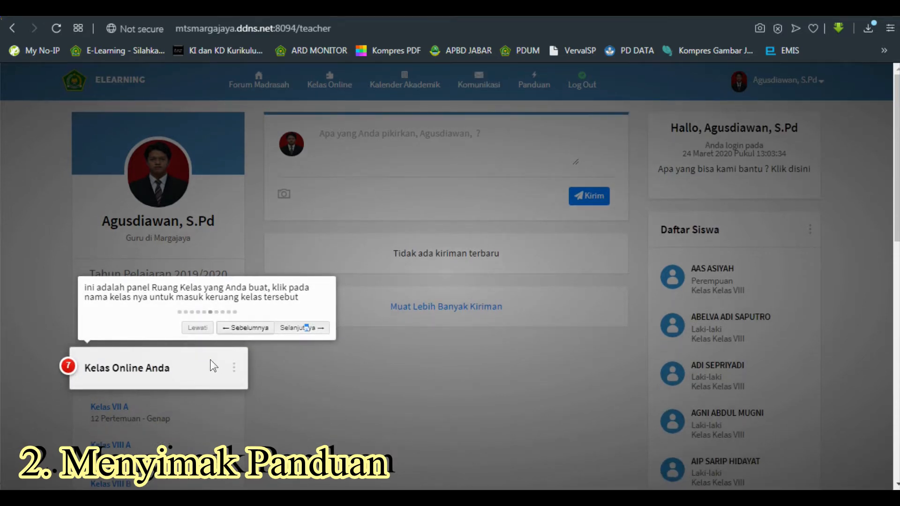
click(293, 328)
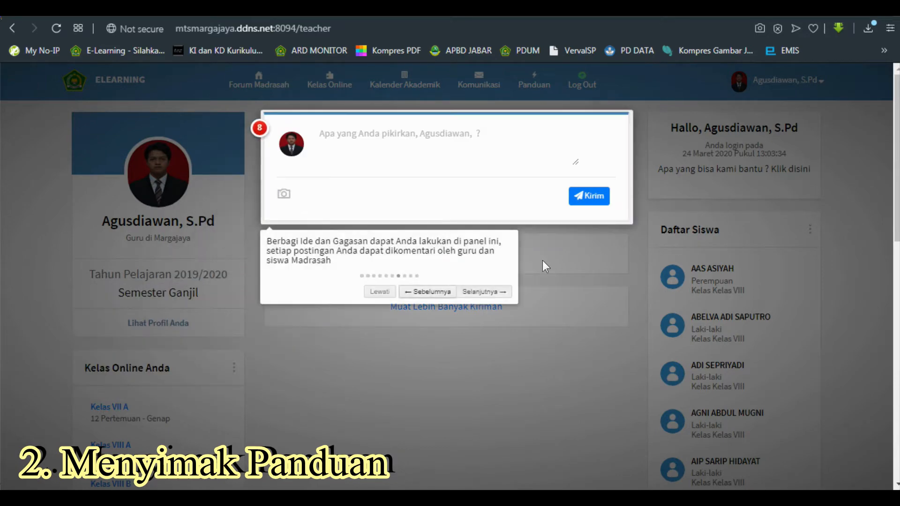
click(483, 292)
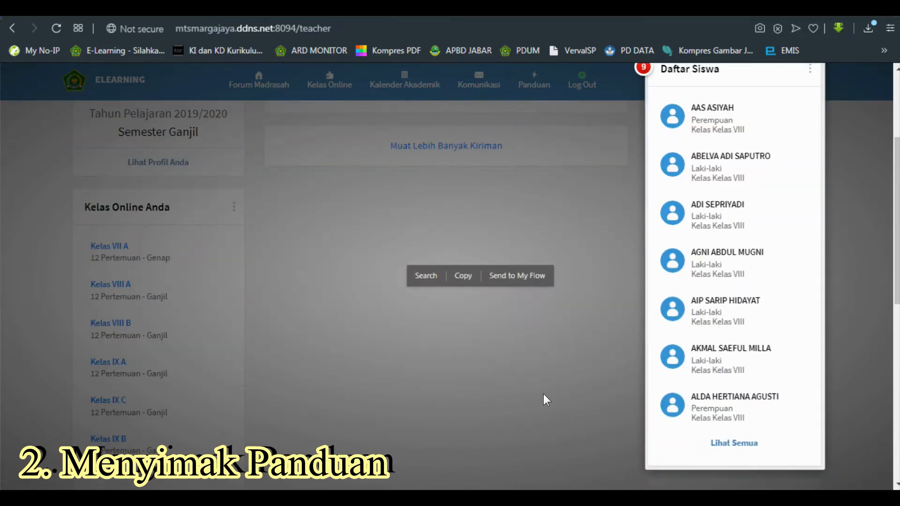
click(828, 167)
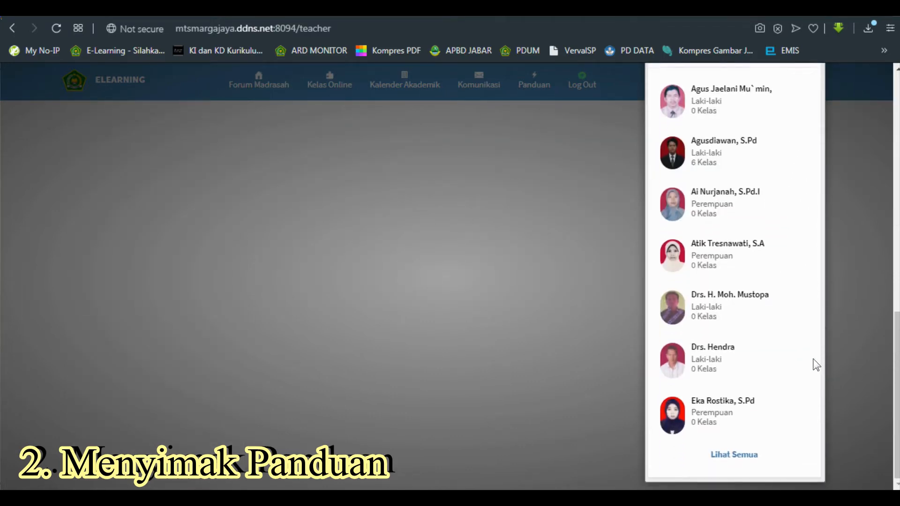
click(825, 281)
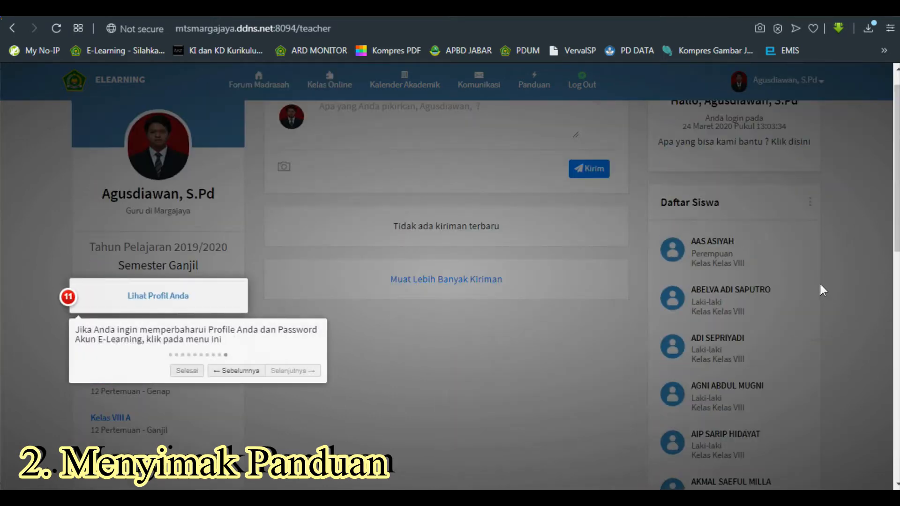
click(404, 408)
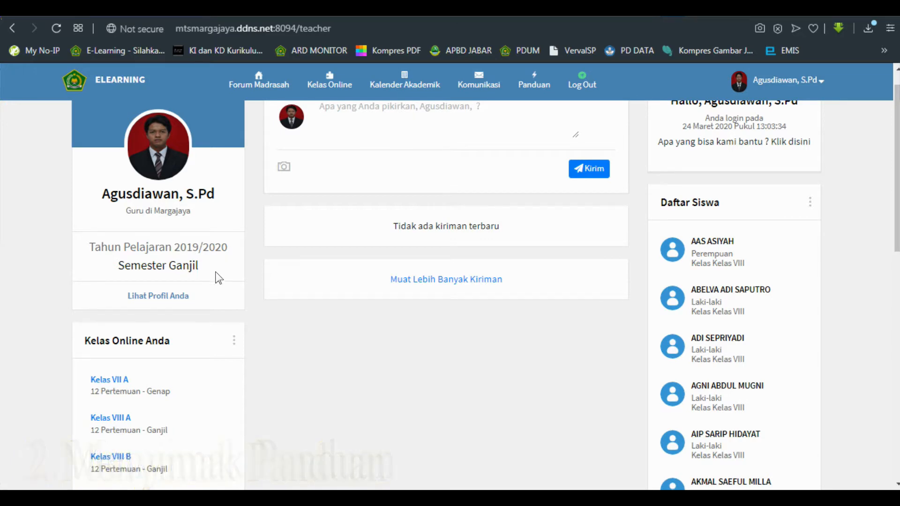
Step: View the teacher's own profile page and open the form for updating the profile from the personal info section
click(165, 300)
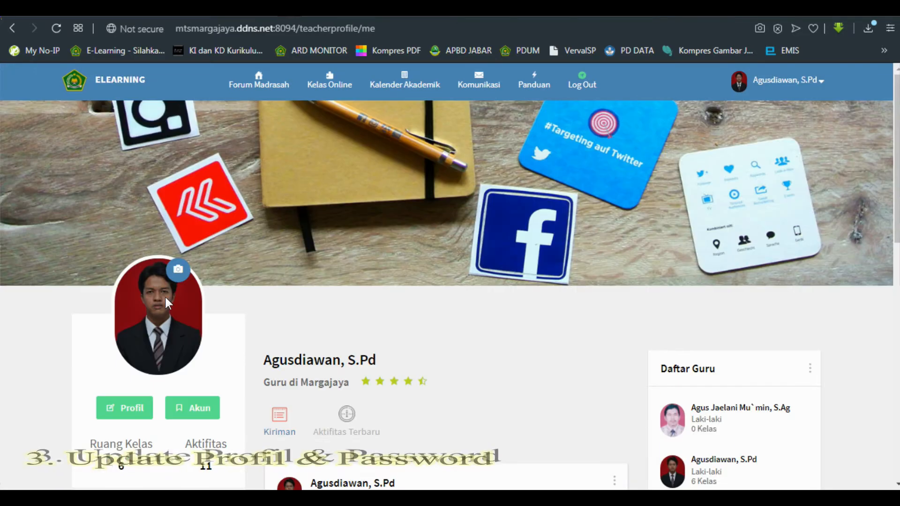
scroll(240, 313, down, 6)
scroll(241, 317, down, 5)
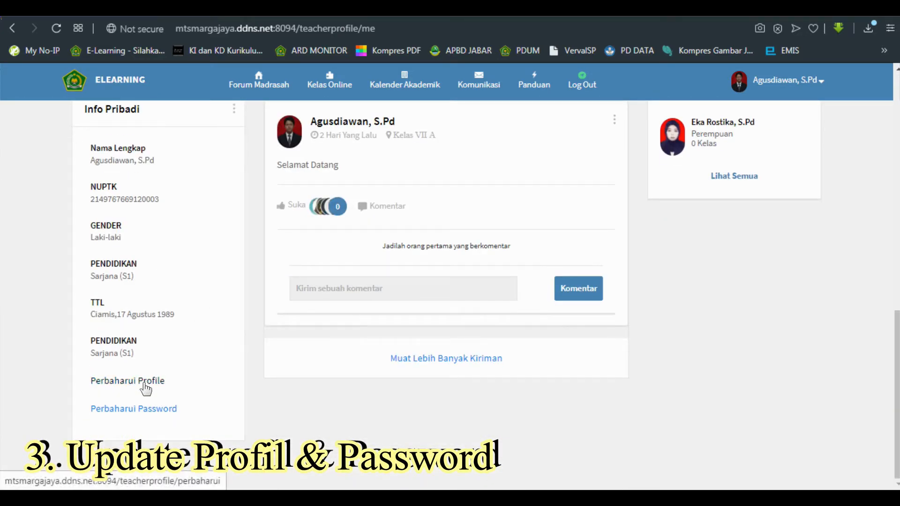
click(146, 389)
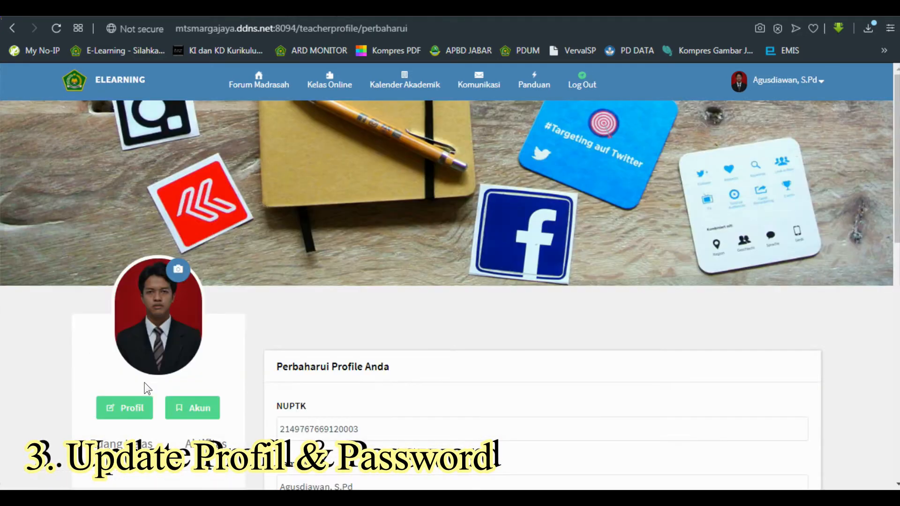
Step: Examine the fields of the profile update form and return to the profile page without saving
scroll(337, 327, down, 8)
scroll(323, 307, up, 2)
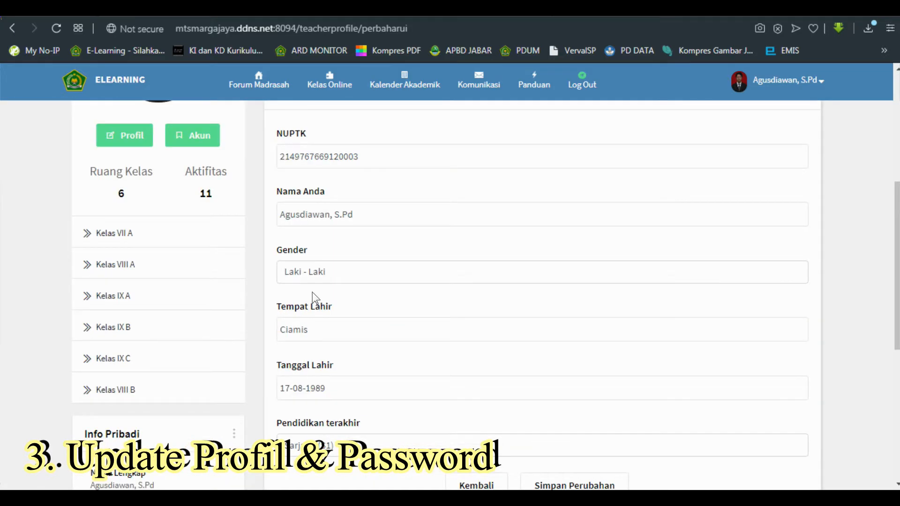
scroll(301, 305, down, 4)
scroll(321, 235, up, 4)
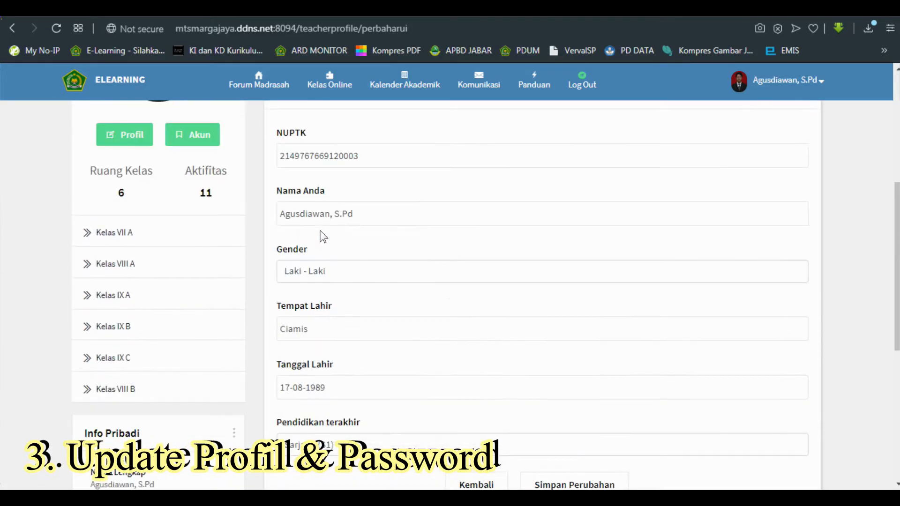
scroll(291, 201, up, 1)
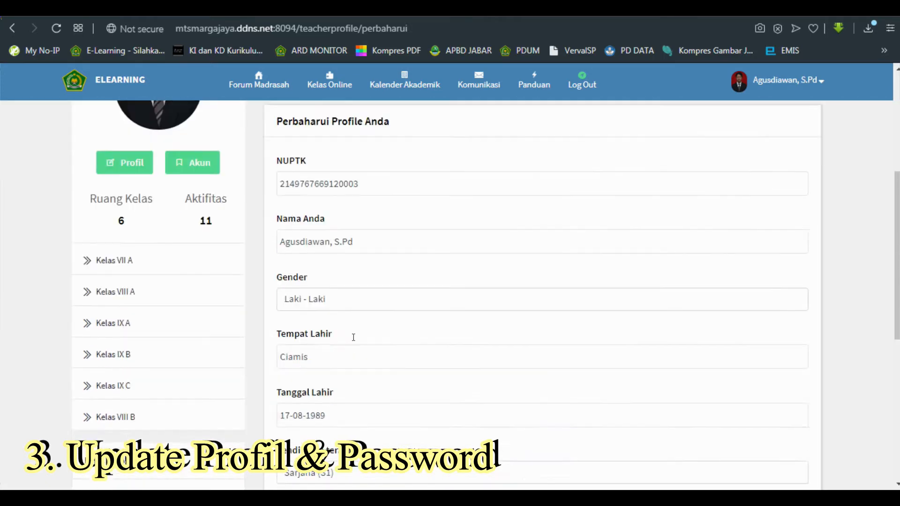
scroll(352, 335, down, 4)
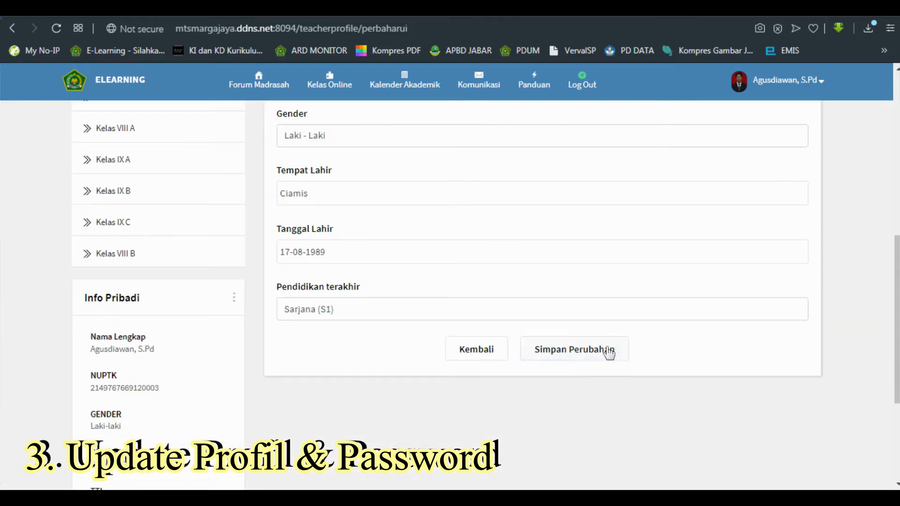
click(478, 353)
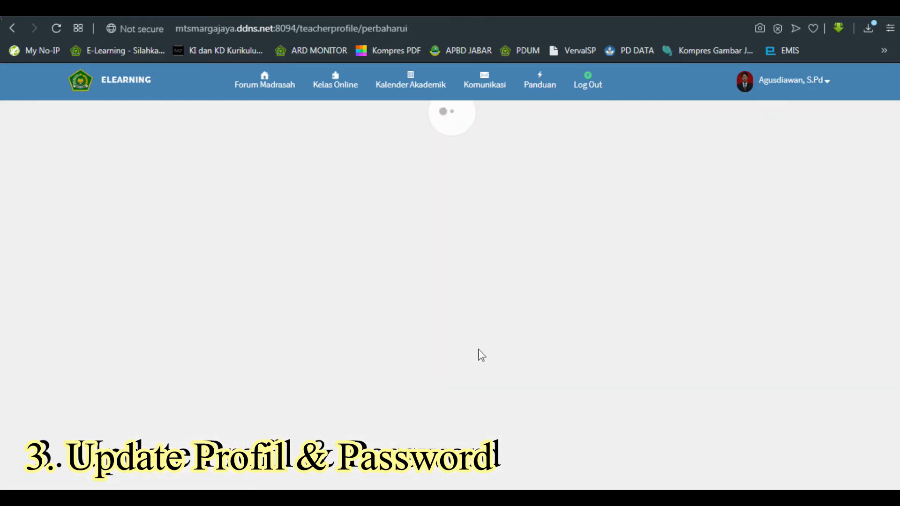
Step: Look over the new password and confirmation fields in the password update form, leave it unsaved, and return to Forum Madrasah
scroll(281, 356, down, 6)
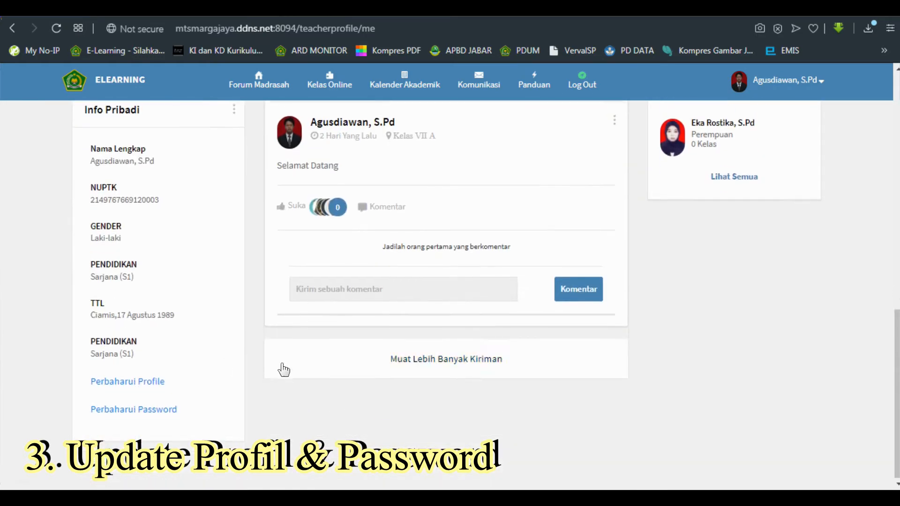
click(152, 416)
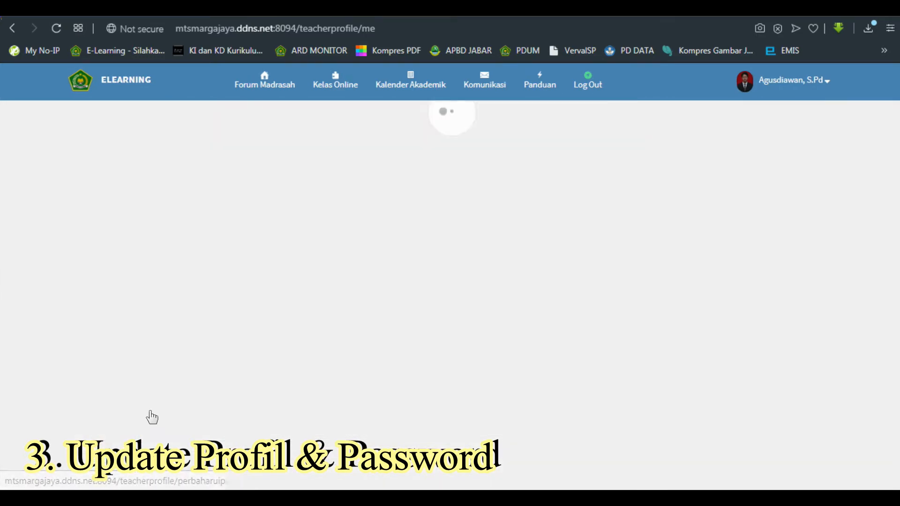
scroll(317, 380, down, 4)
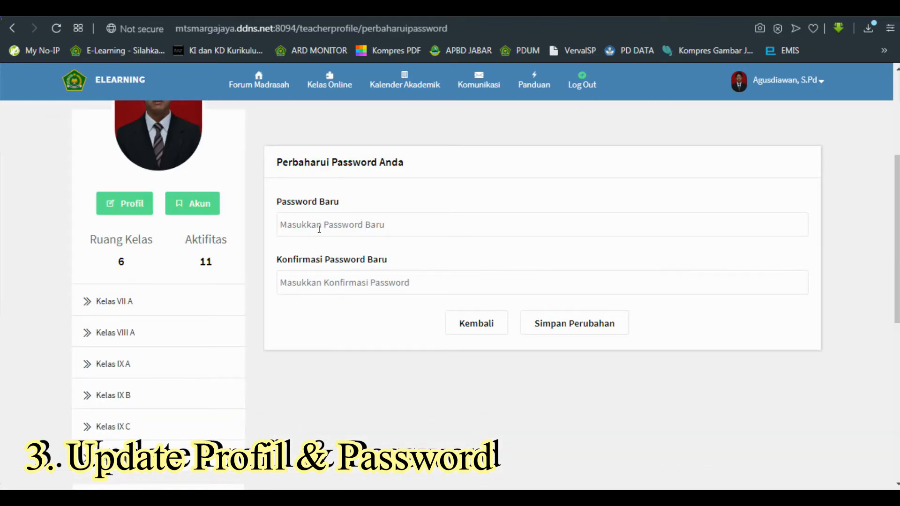
click(315, 224)
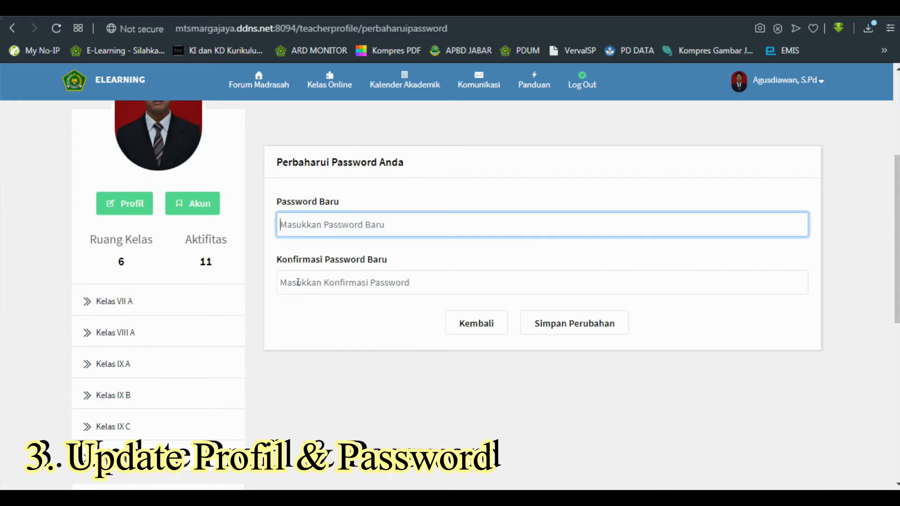
click(298, 282)
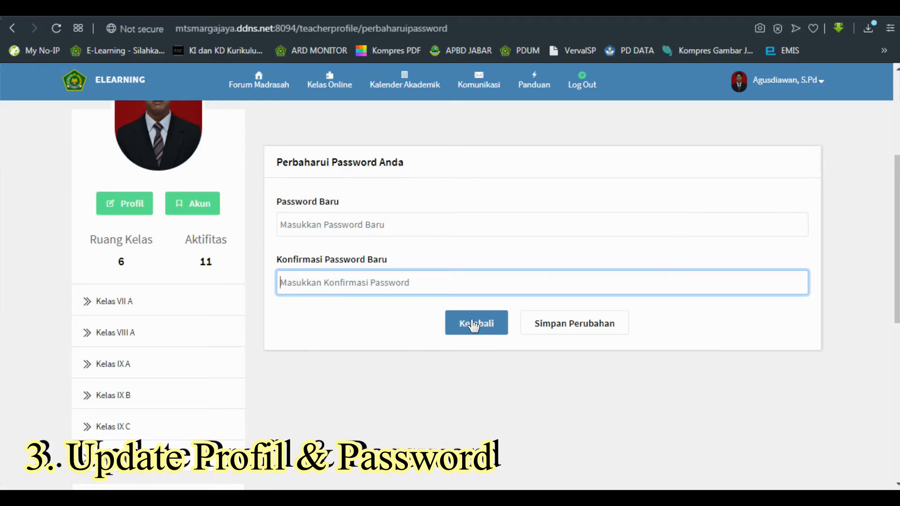
click(474, 325)
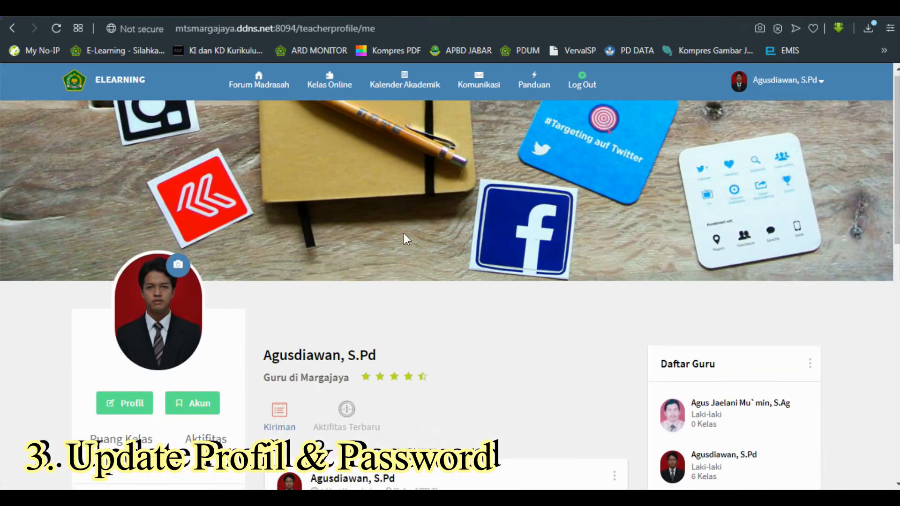
mouse_move(328, 85)
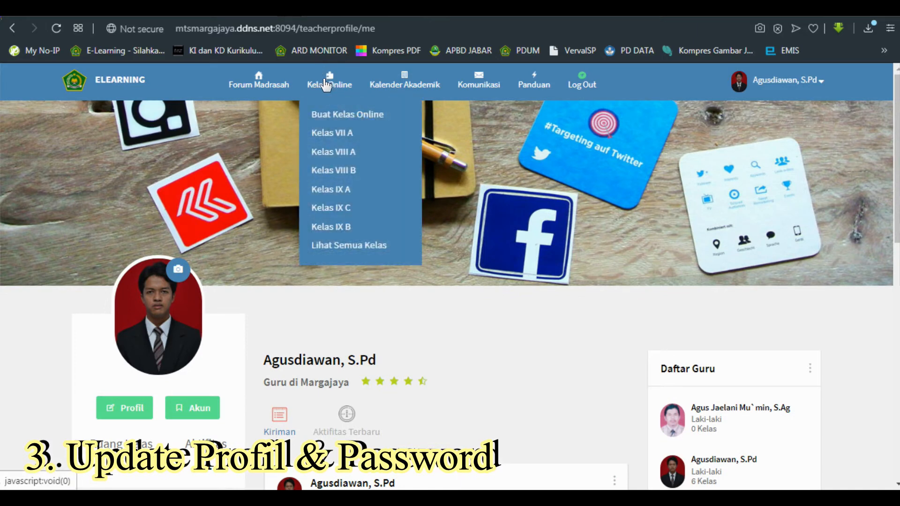
click(253, 83)
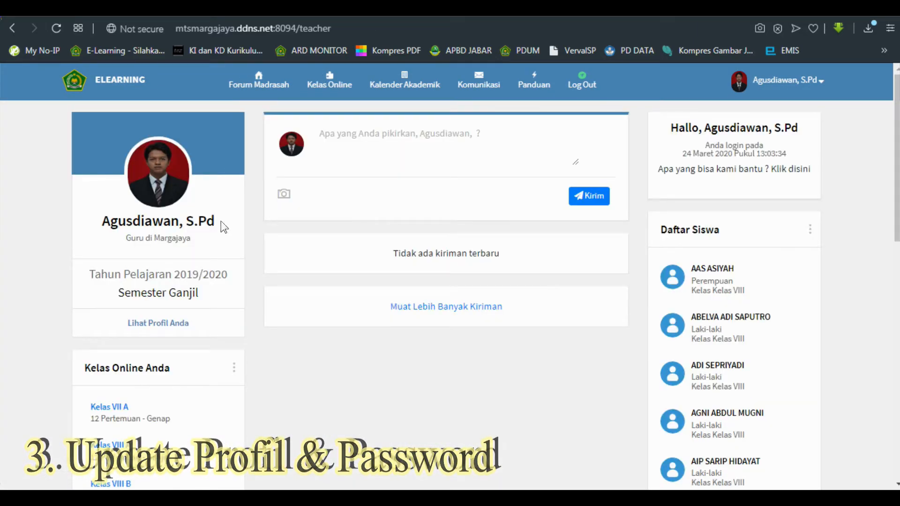
mouse_move(330, 91)
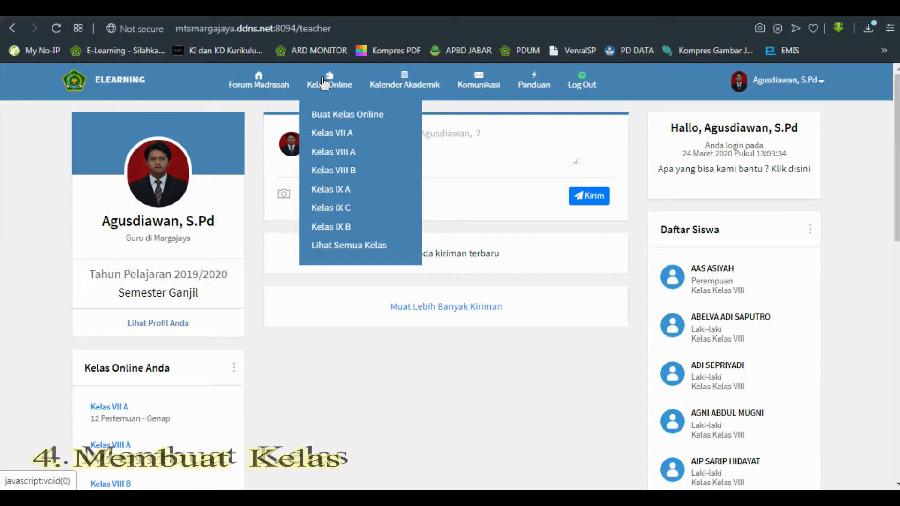
click(341, 117)
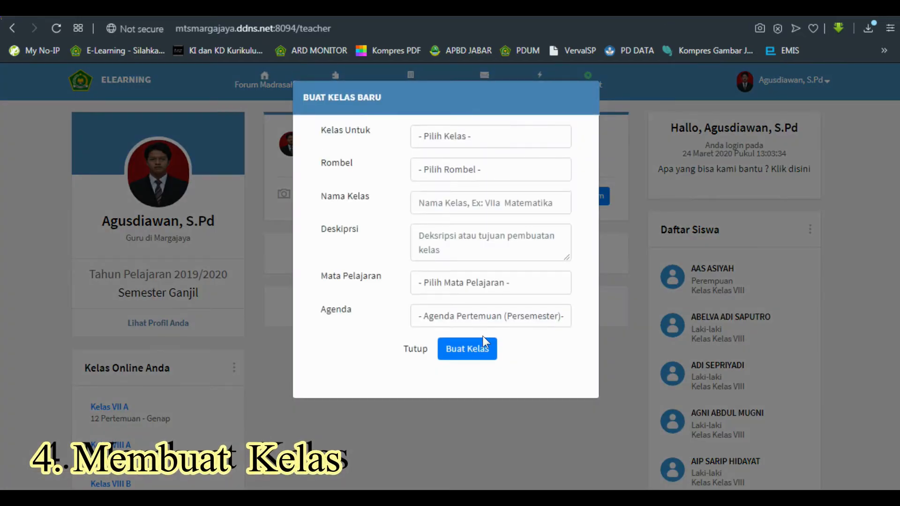
click(412, 352)
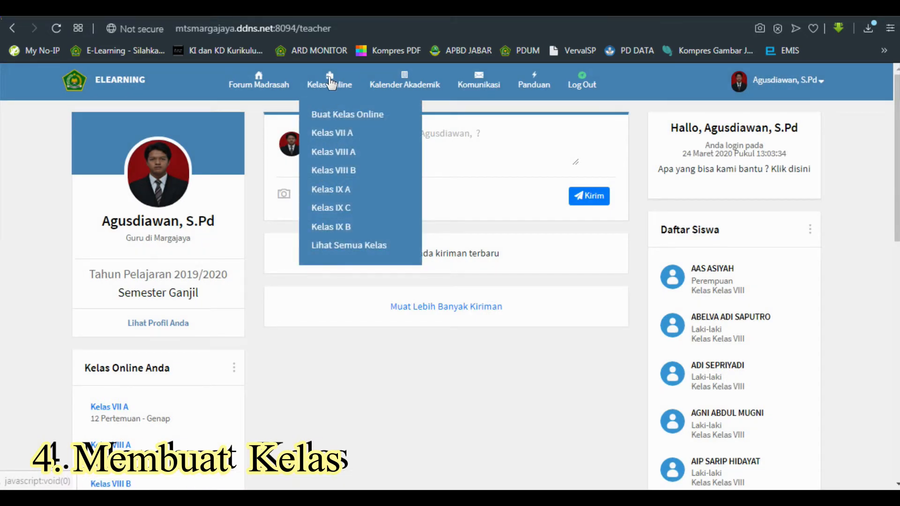
Step: Start a new online class for Kelas VIII, rombel C, and name it Kelas VIII C
click(337, 114)
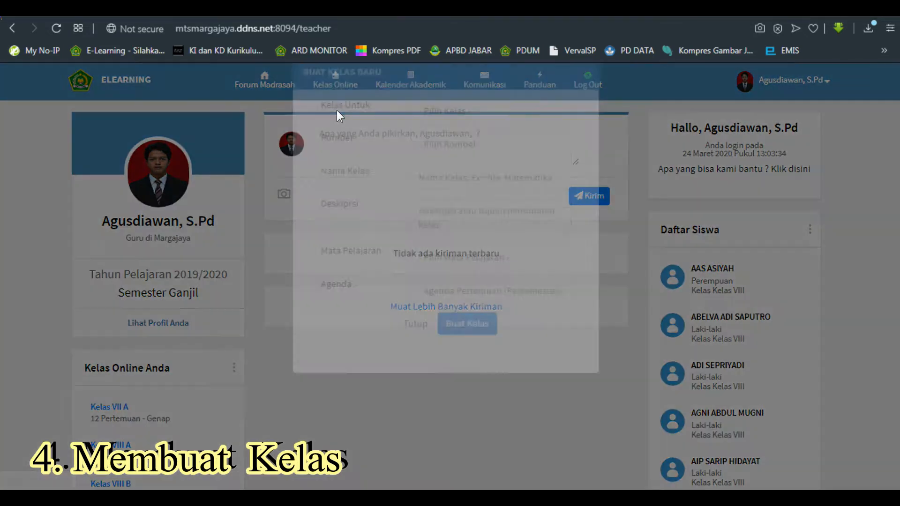
click(438, 136)
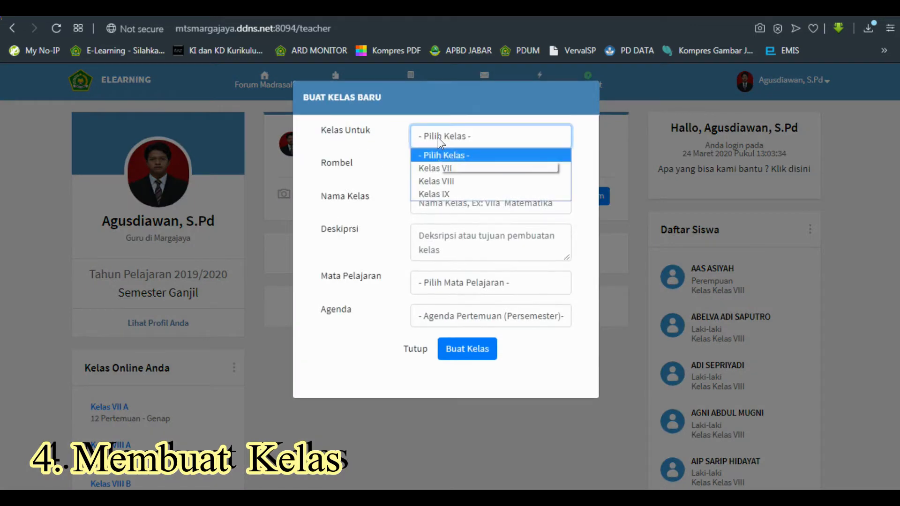
click(437, 178)
click(439, 168)
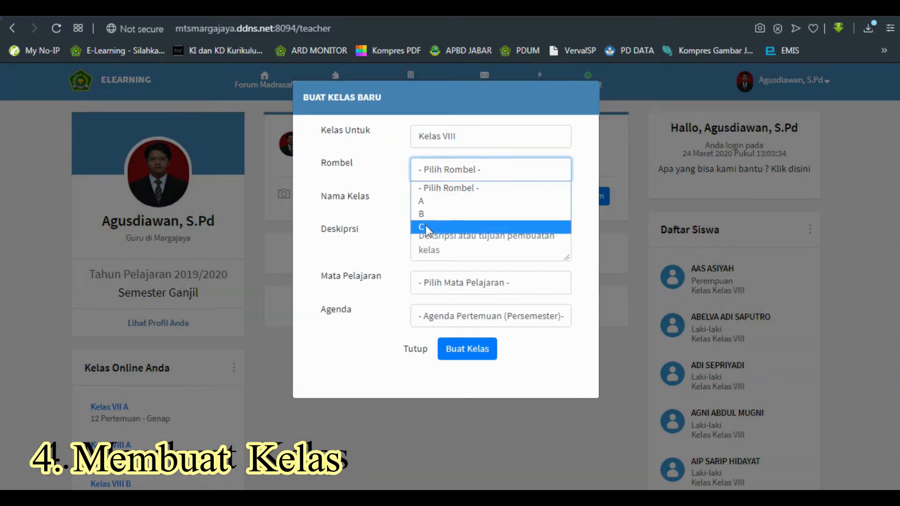
click(436, 220)
click(436, 204)
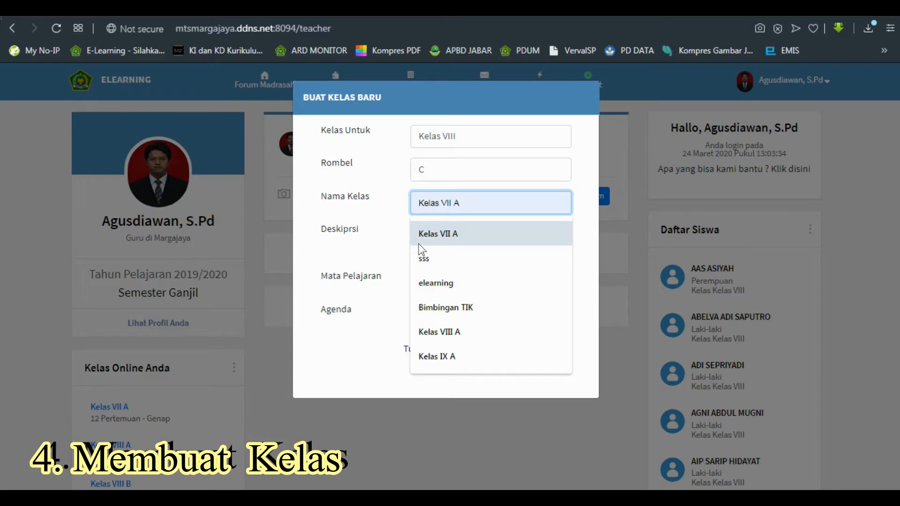
text(Kelas V)
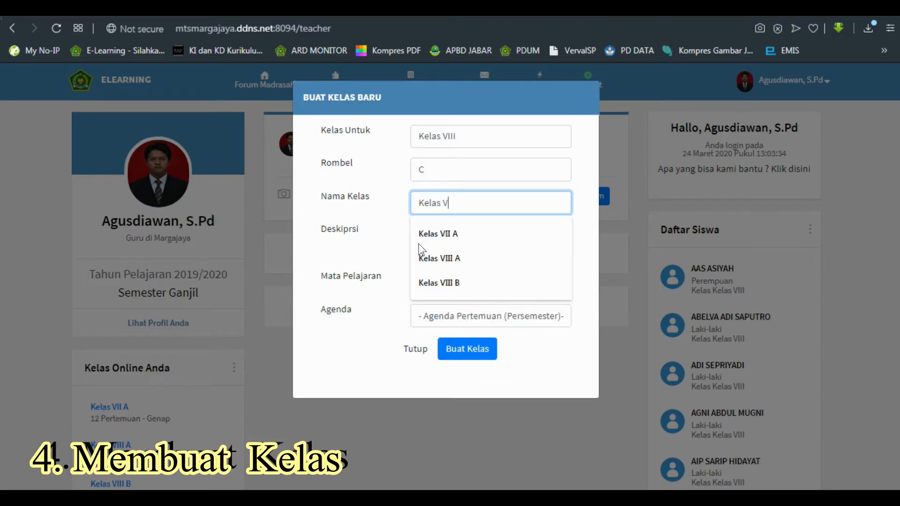
text(III C)
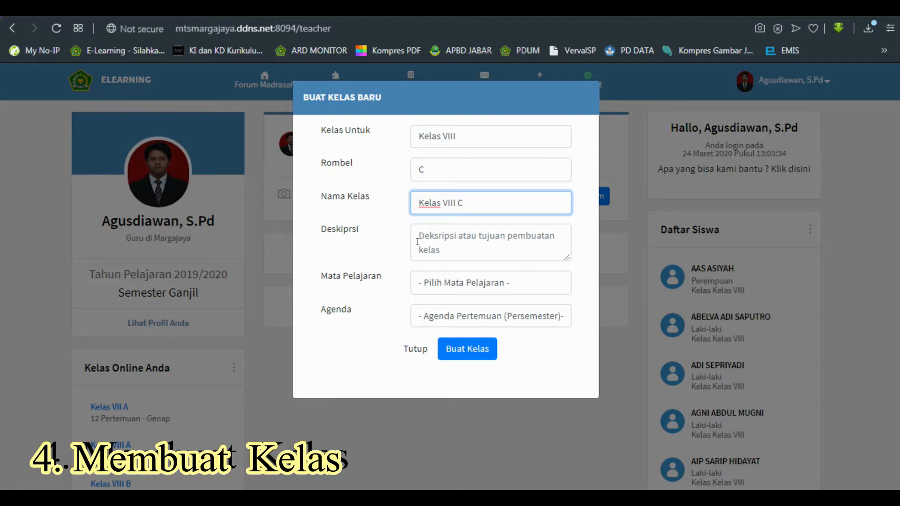
Step: Describe the class as "Belajar Dimanpun Kapanpun", set the subject to Bimbingan TIK with 12 meetings per semester, and create it
click(418, 241)
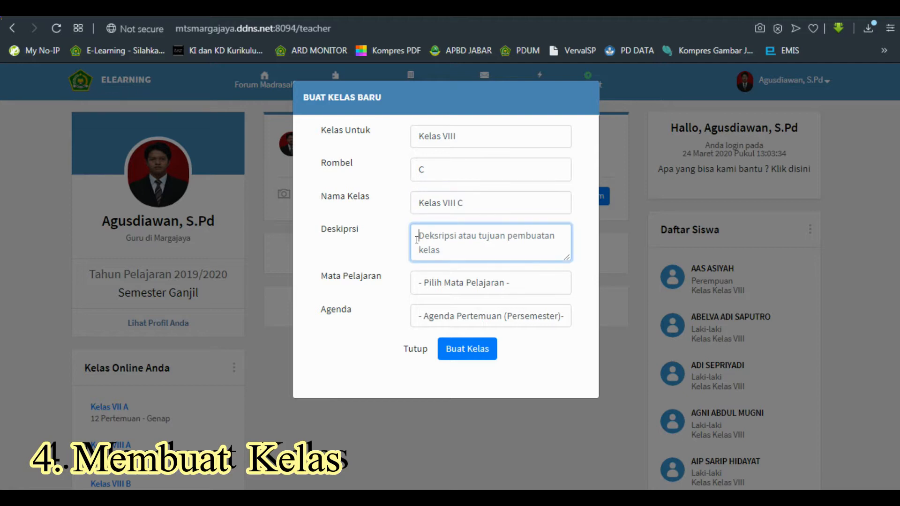
text(Belajar Dimanpun Kapanpun)
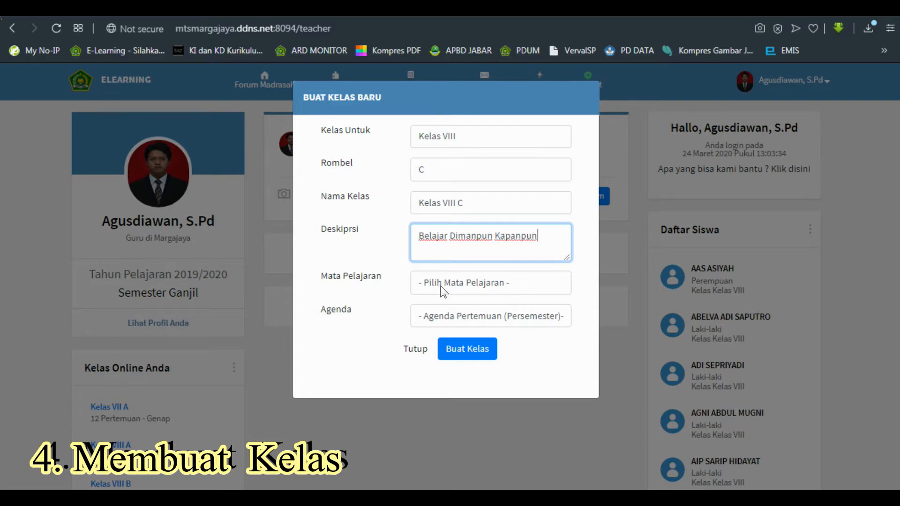
click(441, 287)
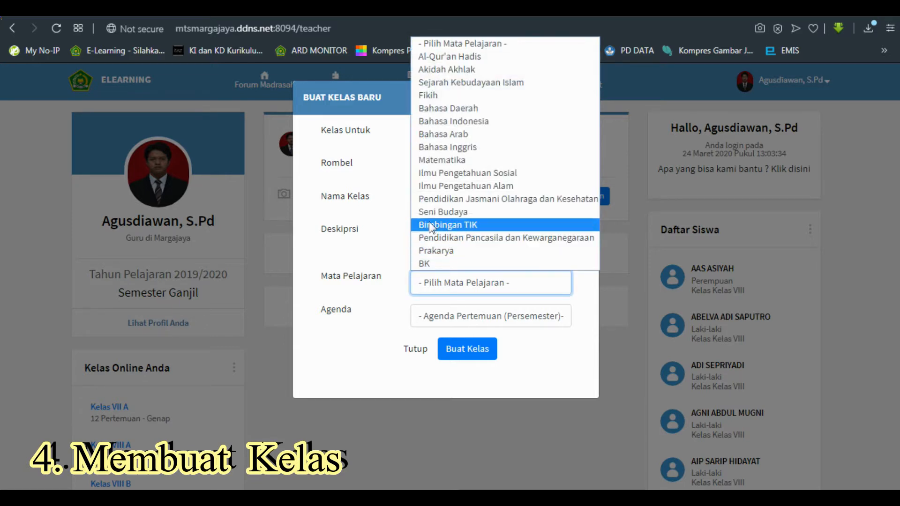
click(430, 224)
click(441, 316)
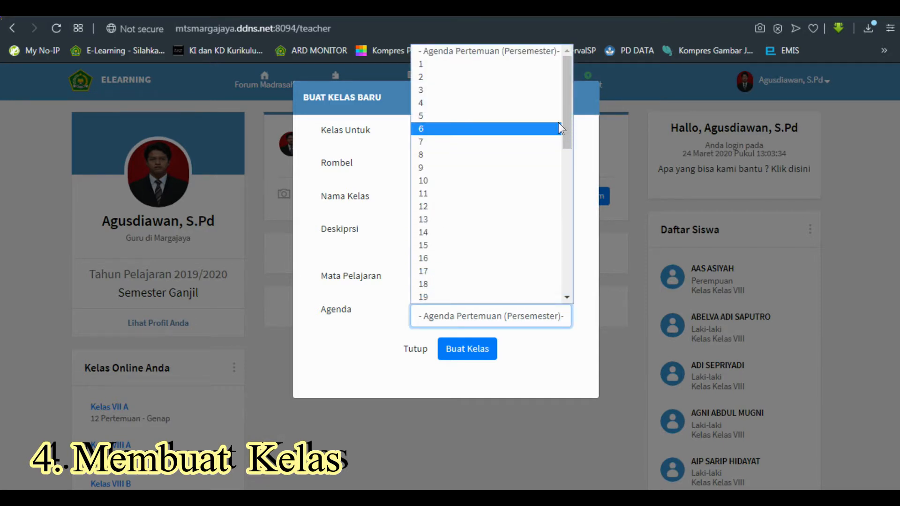
click(462, 206)
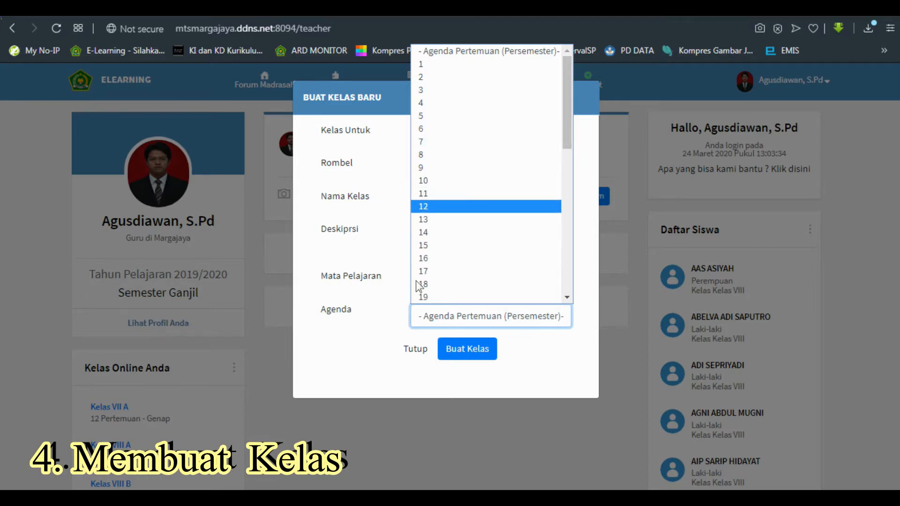
click(473, 348)
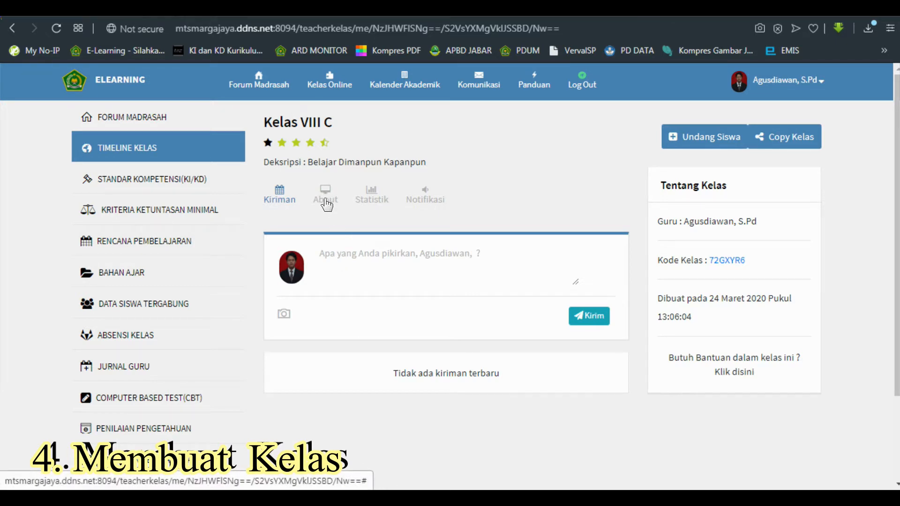
Step: Look through the Kelas VIII C about, statistics and notification sections, and return to the class timeline
click(325, 200)
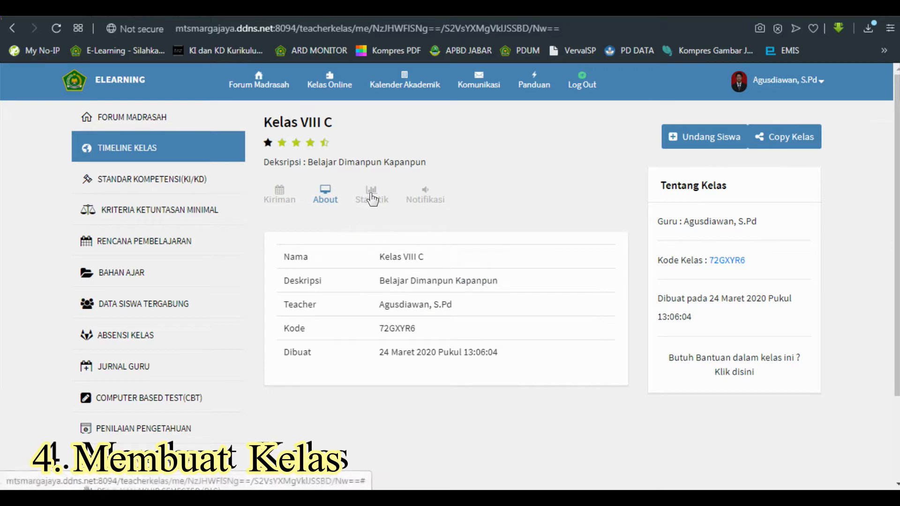
click(373, 199)
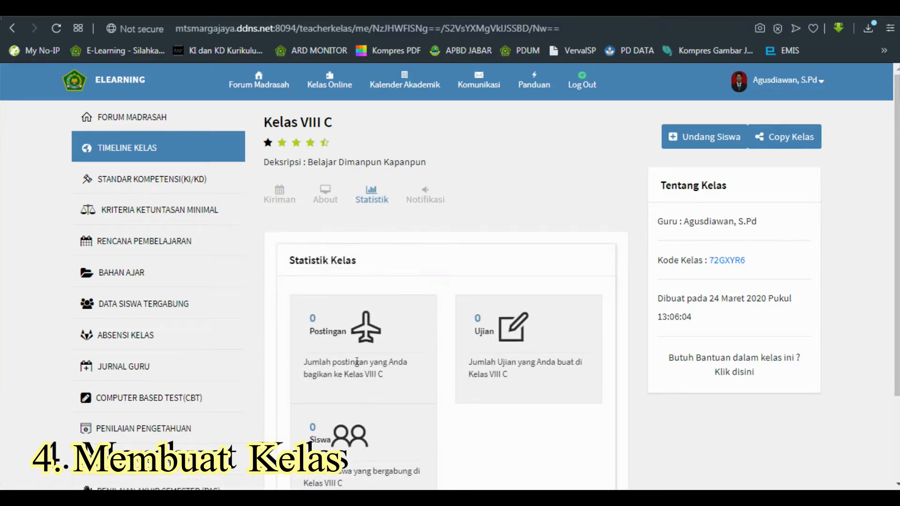
scroll(481, 354, down, 2)
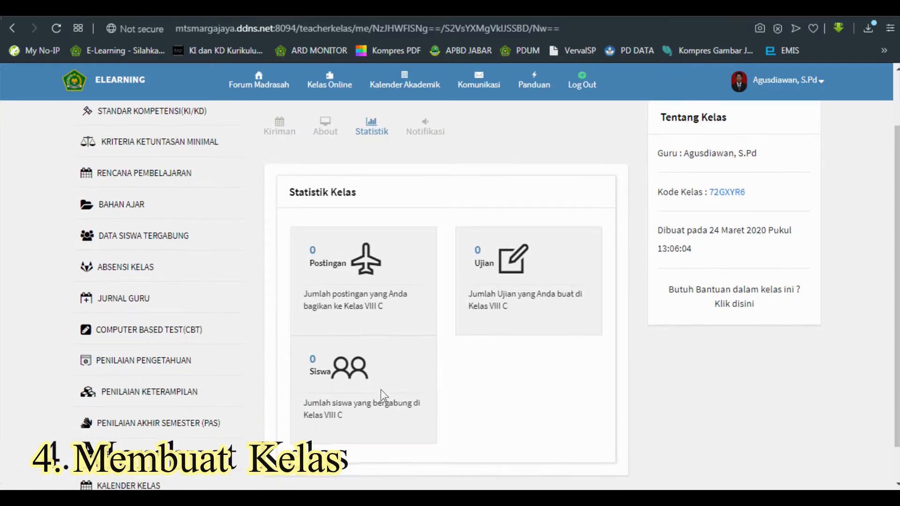
scroll(385, 403, up, 2)
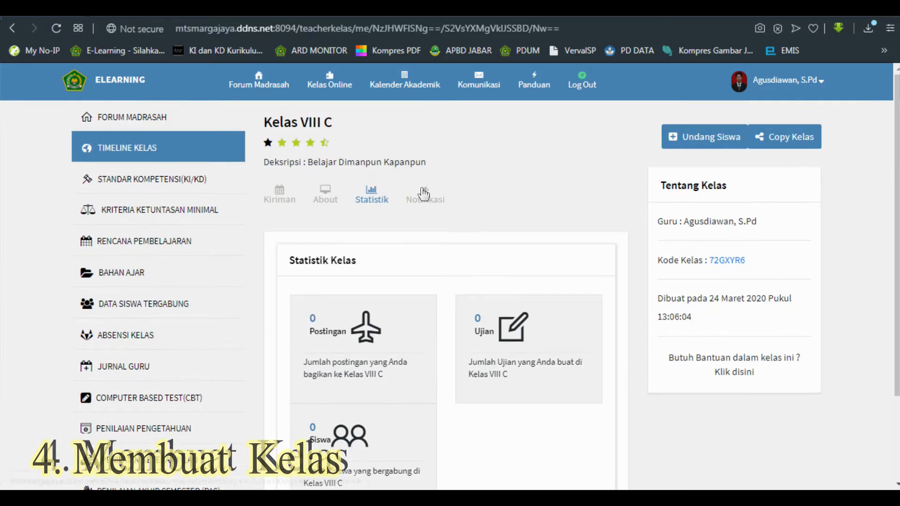
click(425, 198)
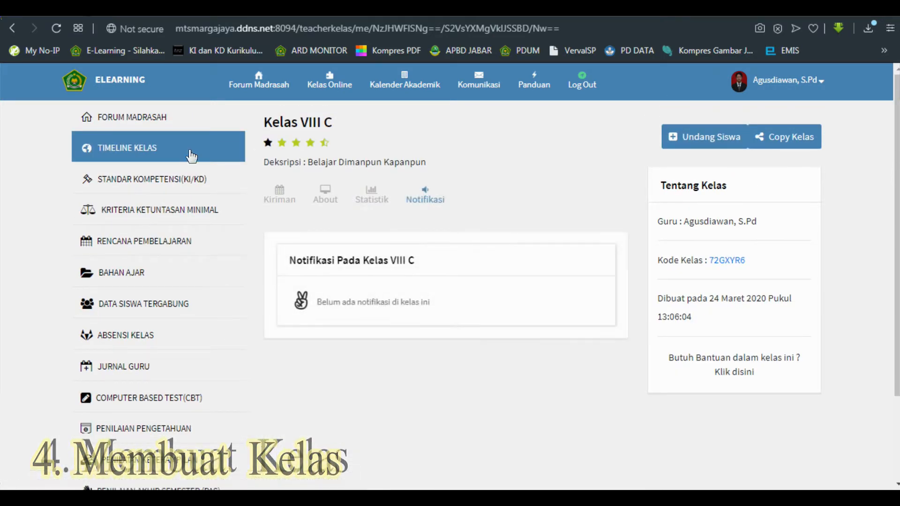
click(133, 147)
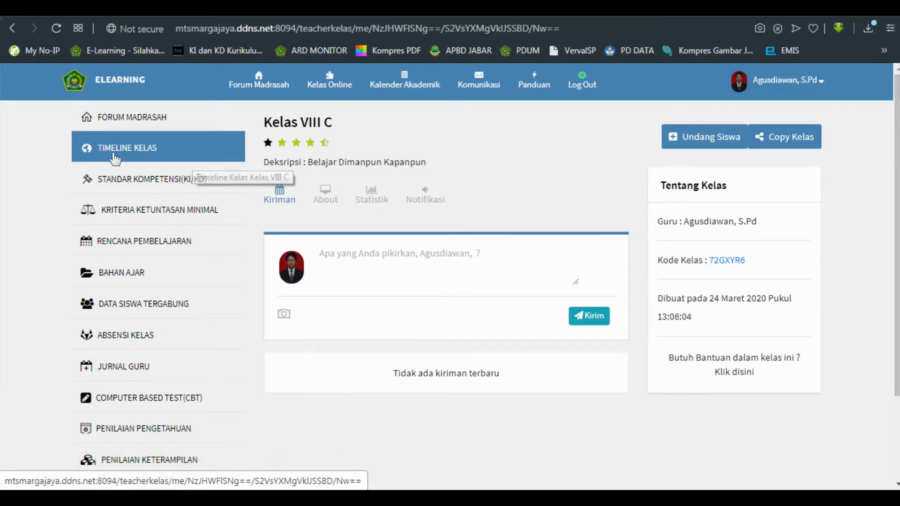
Step: In the class's Standar Kompetensi (KI/KD), fill in the core competency for 3 - Pengetahuan as "Memahami...." and save it
click(130, 181)
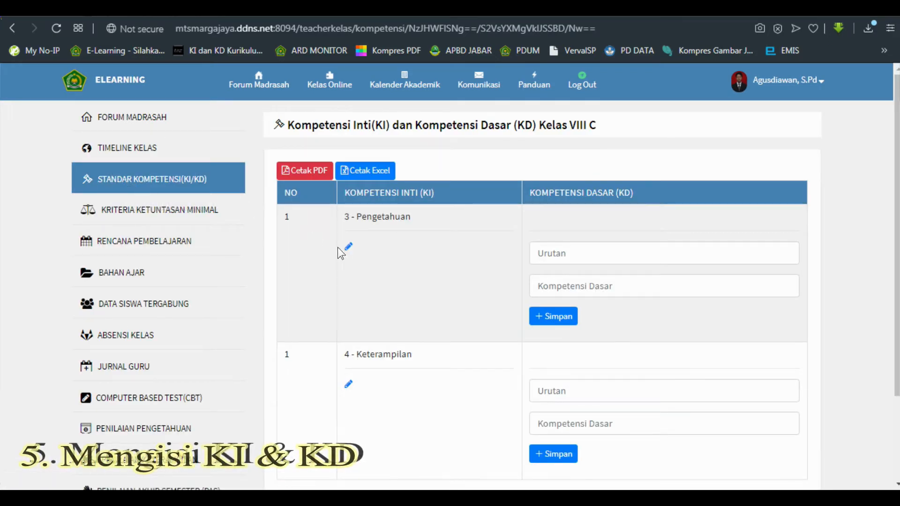
scroll(407, 227, down, 2)
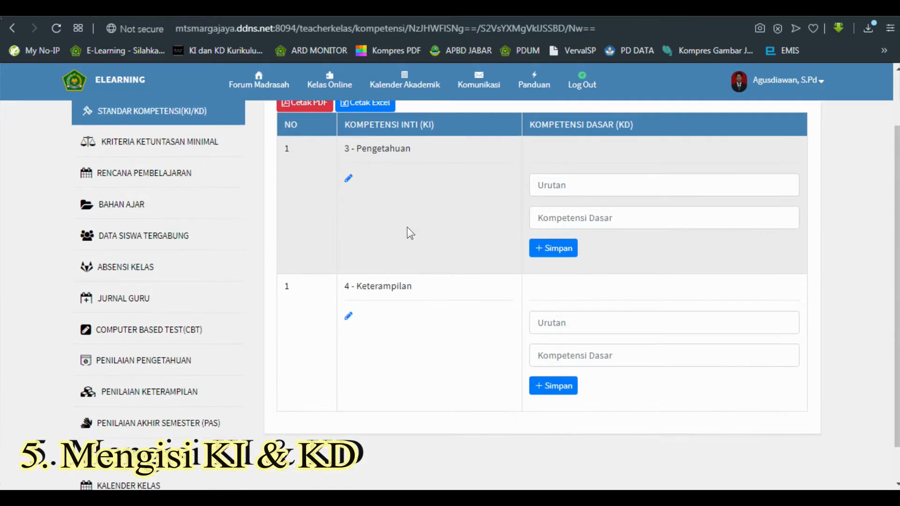
scroll(407, 233, up, 2)
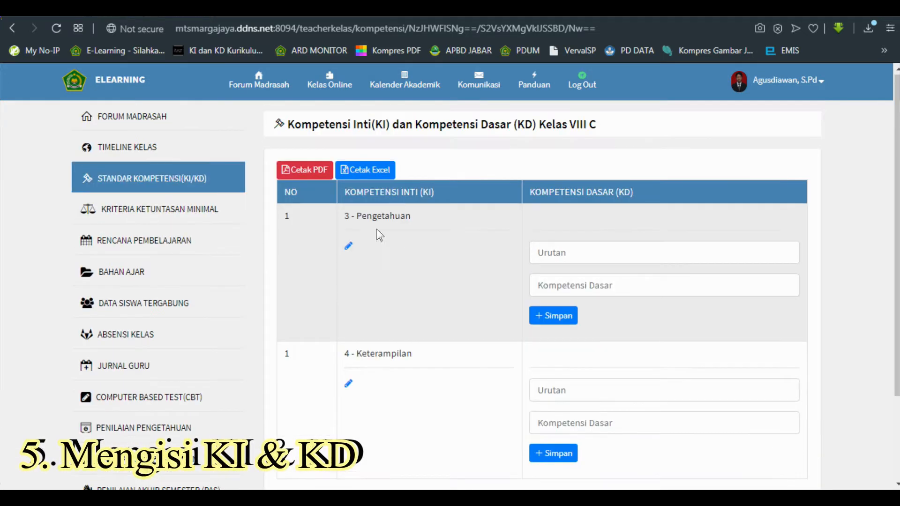
click(348, 247)
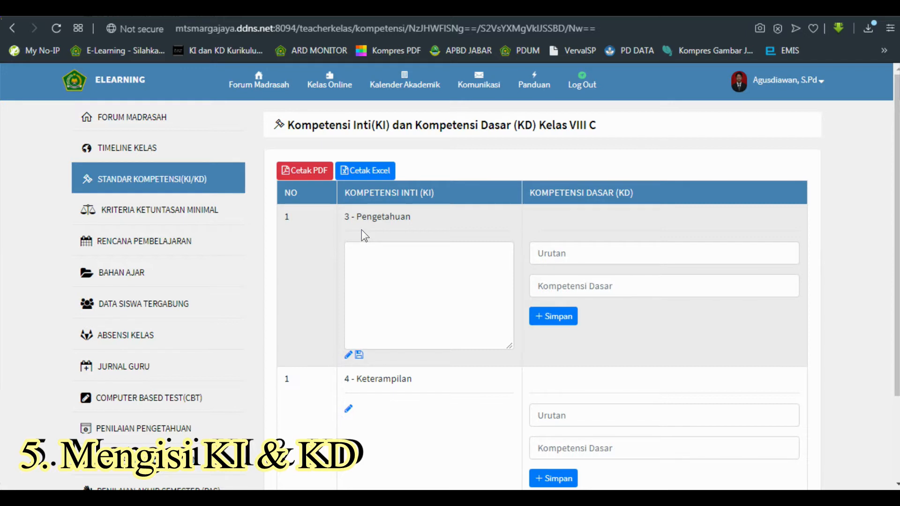
click(379, 258)
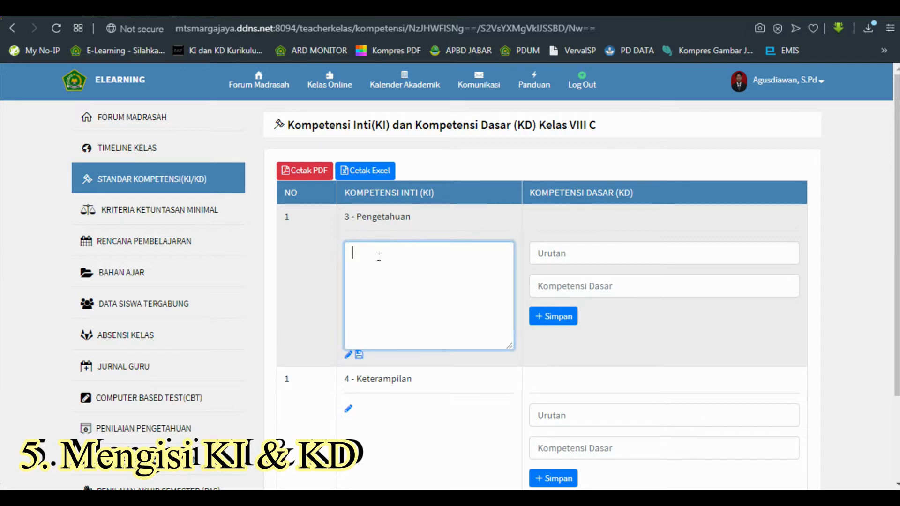
text(Memahami....)
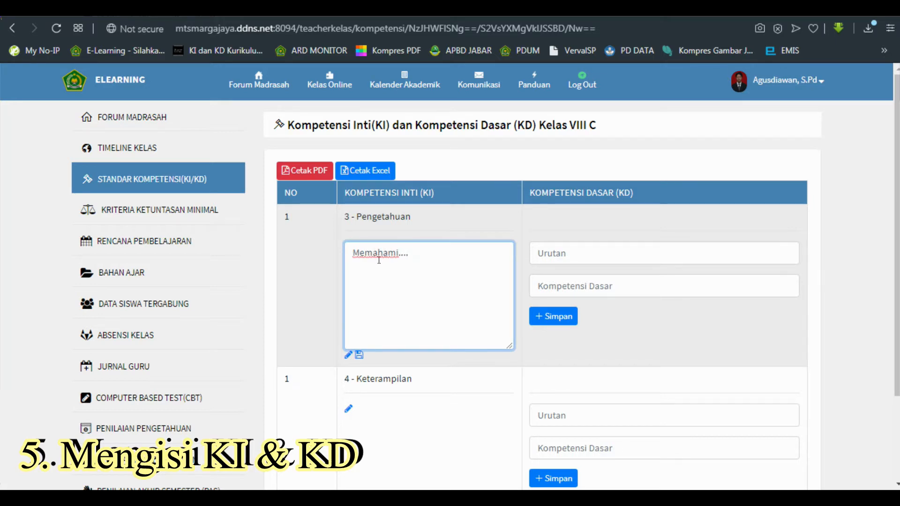
click(358, 356)
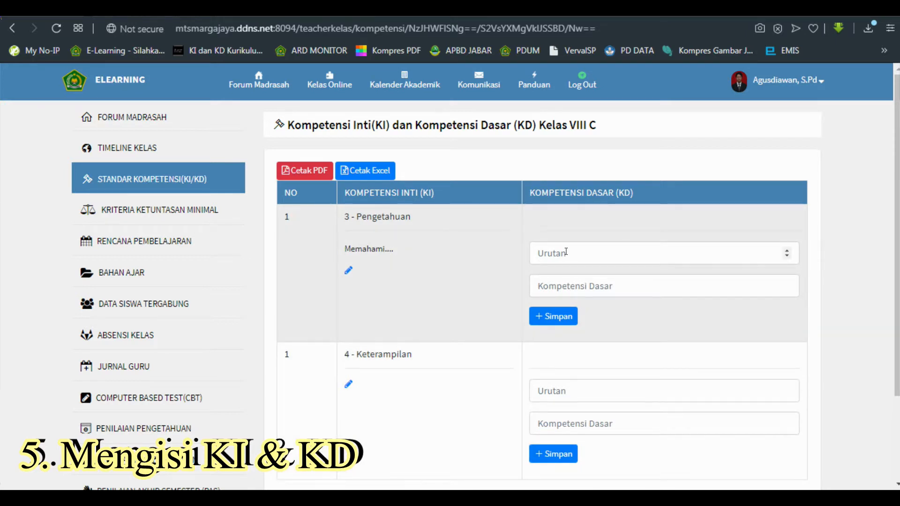
Step: Add a basic competency under 3 - Pengetahuan with order 1 and the text "Mendeskrifsikaan ..."
click(566, 252)
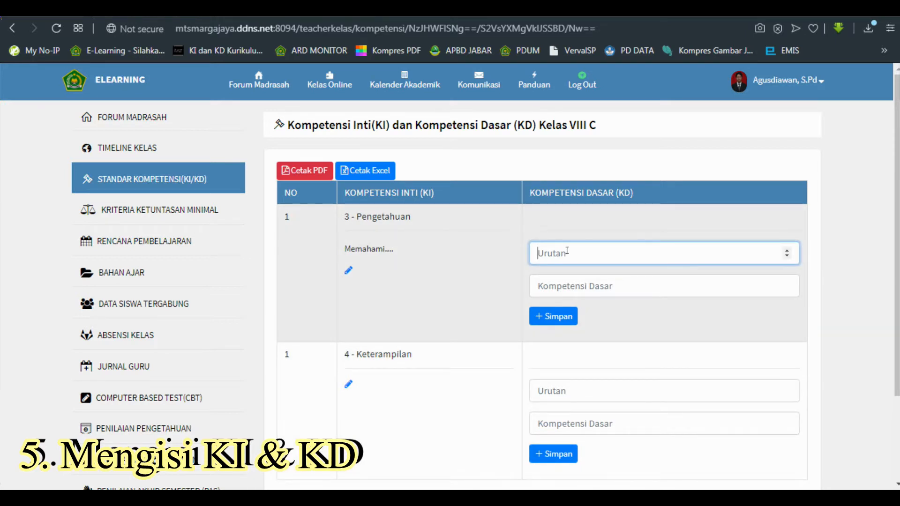
click(787, 250)
click(602, 282)
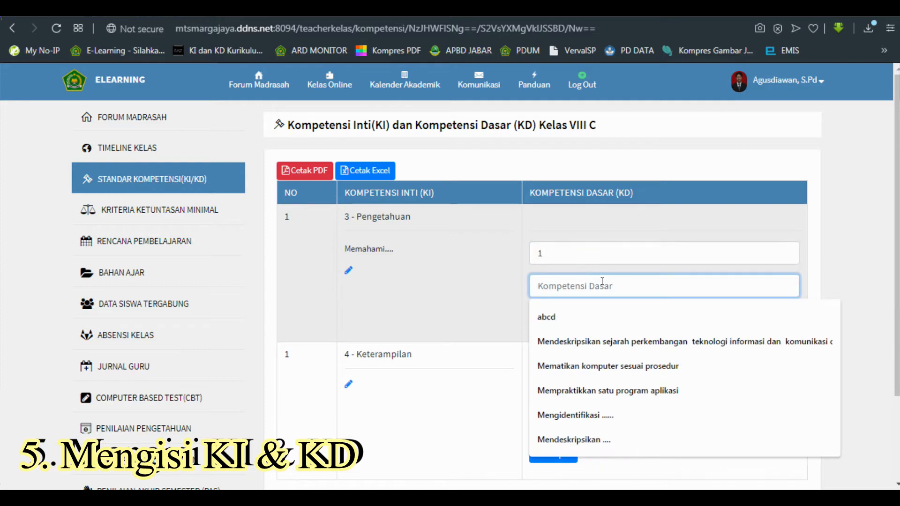
text(Mendes)
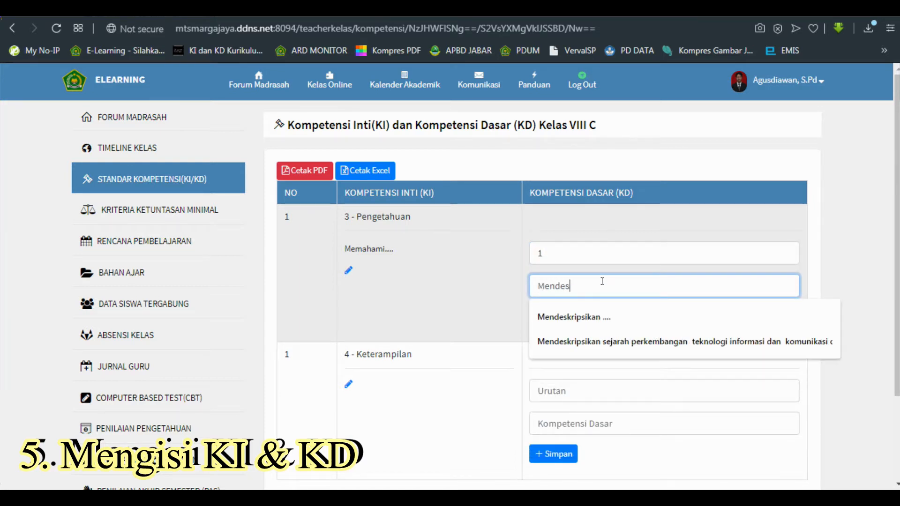
text(krifsika)
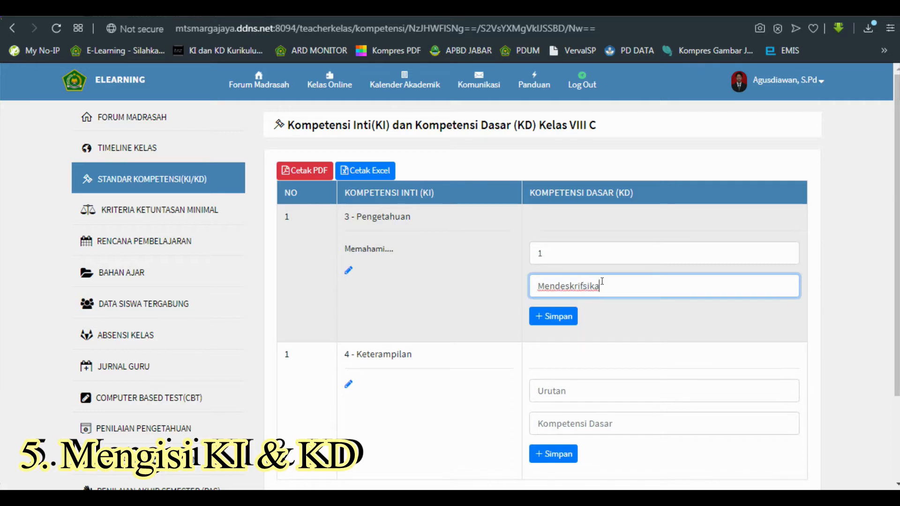
text(an ...)
click(558, 321)
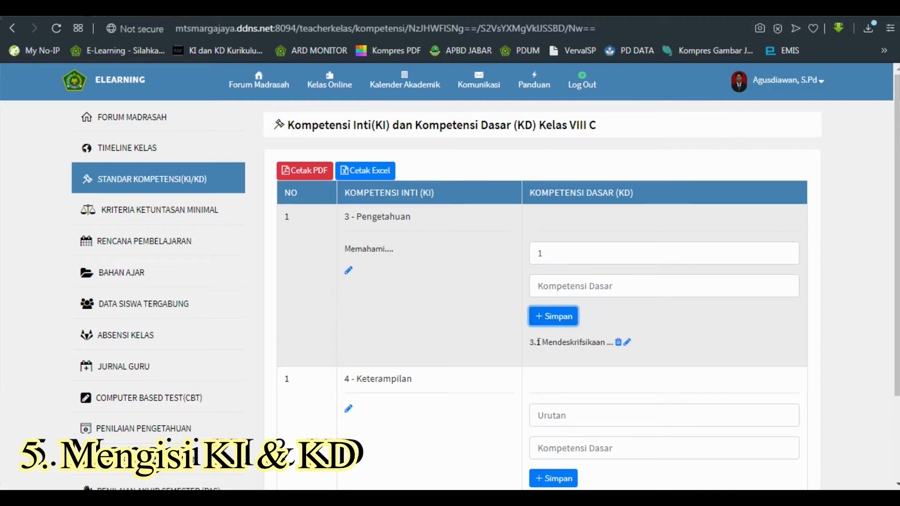
Step: Add another basic competency under 3 - Pengetahuan with order 2 and the text "mengidentifikasi ...."
click(787, 251)
click(669, 282)
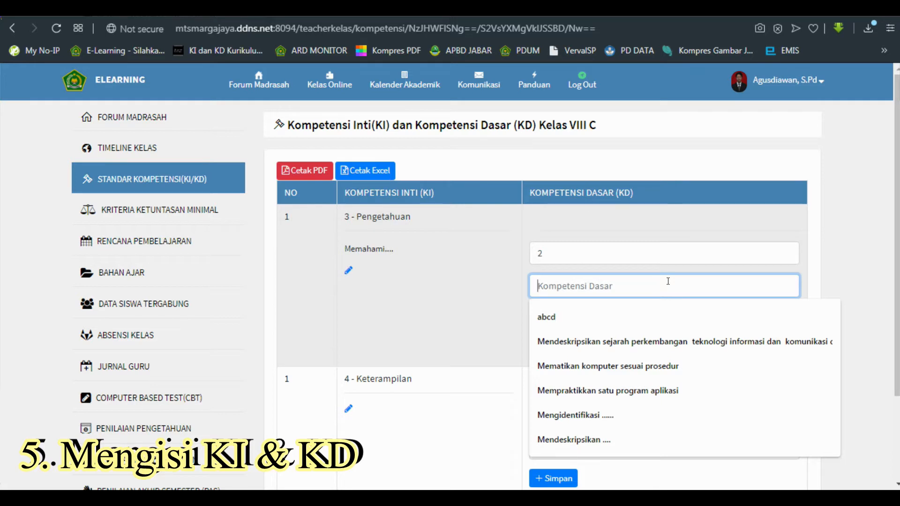
text(m)
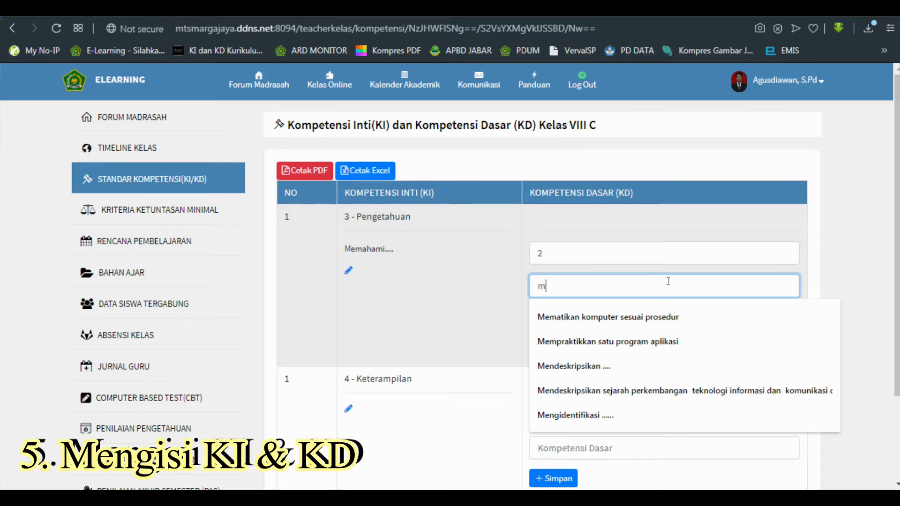
key(BackSpace)
text(meng)
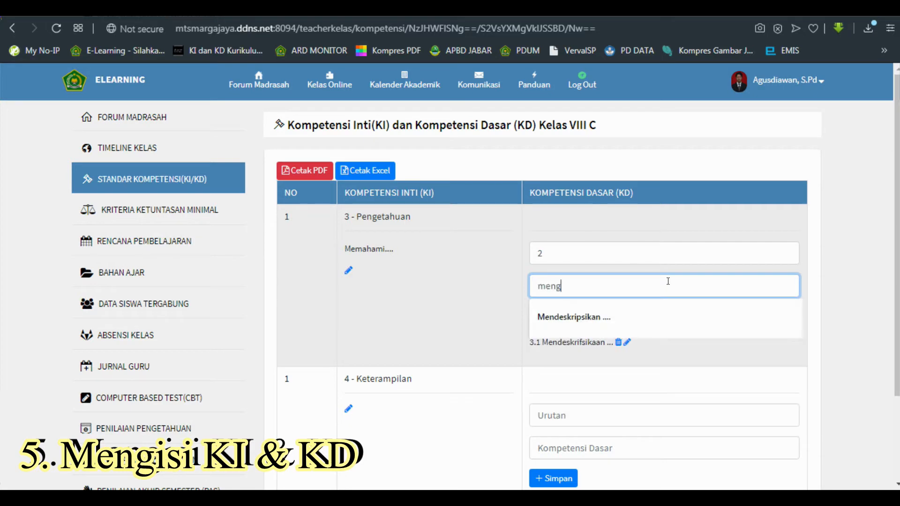
text(identifi)
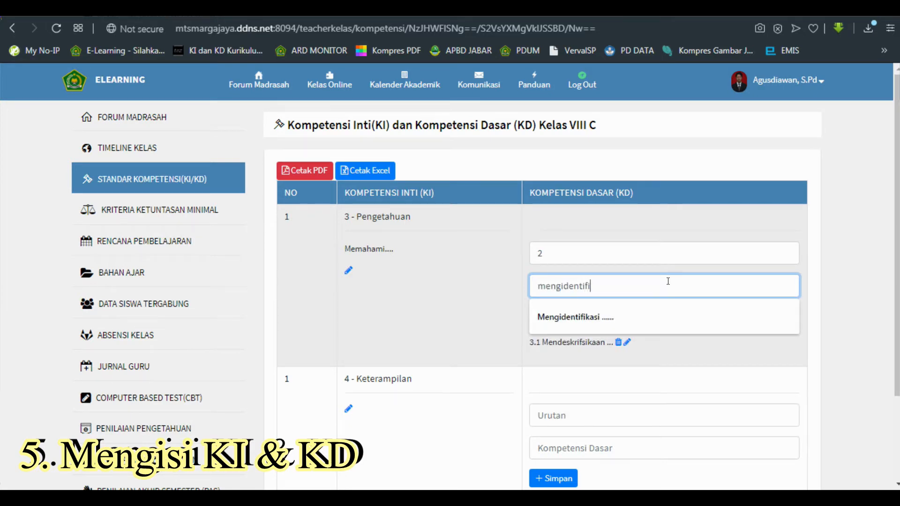
text(kasi ....)
click(692, 347)
click(561, 319)
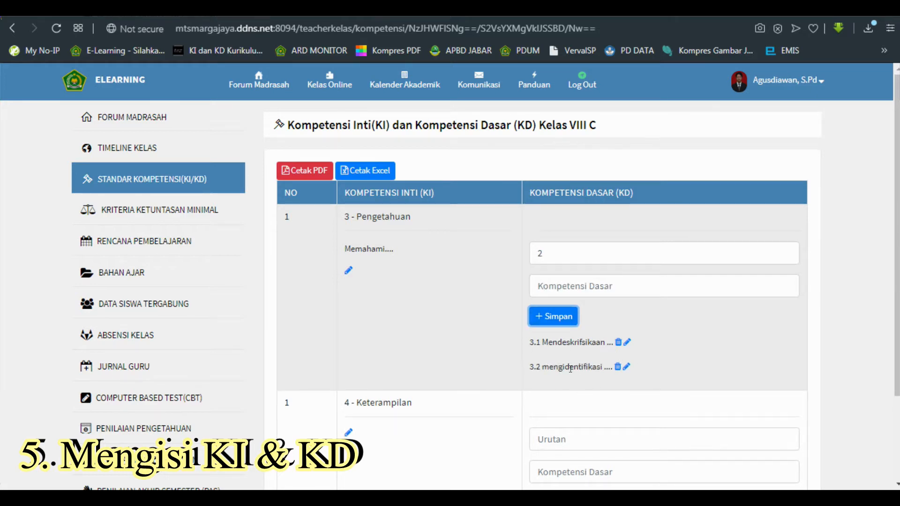
Step: Correct the text of basic competency 3.1 to "Mendeskripsikaan ..." and save it
click(626, 347)
click(580, 286)
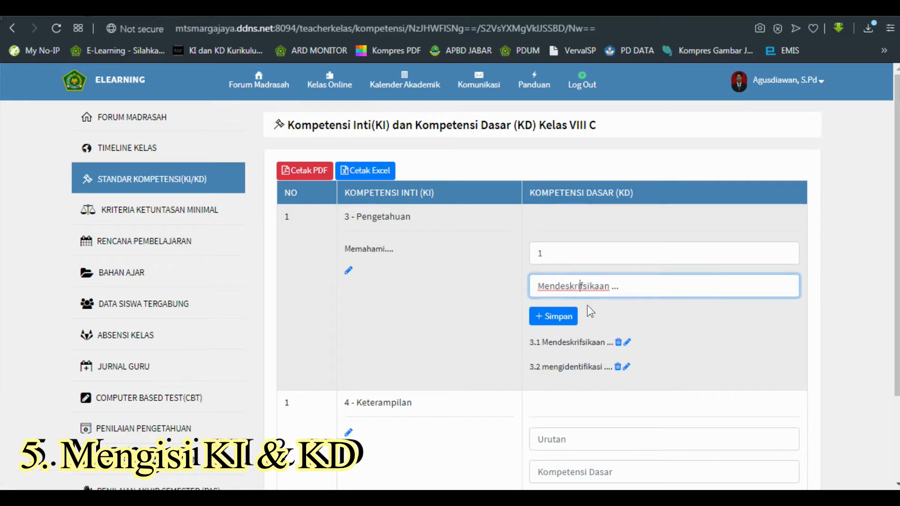
key(Delete)
text(p)
click(555, 318)
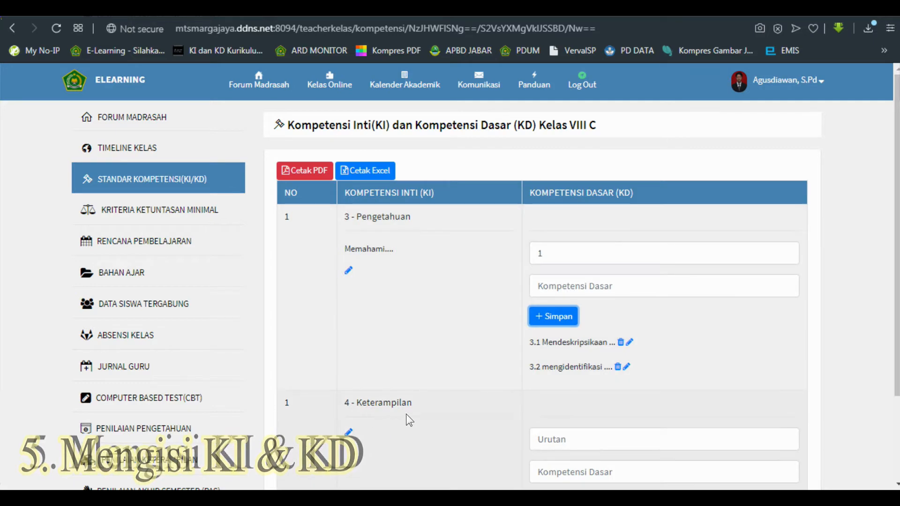
Step: In the class's Kriteria Ketuntasan Minimal, set KD.1 to complexity 3 = Rendah, Daya Dukung 3 = Tinggi and Intake Peserta Didik 2 = Sedang
scroll(406, 414, down, 1)
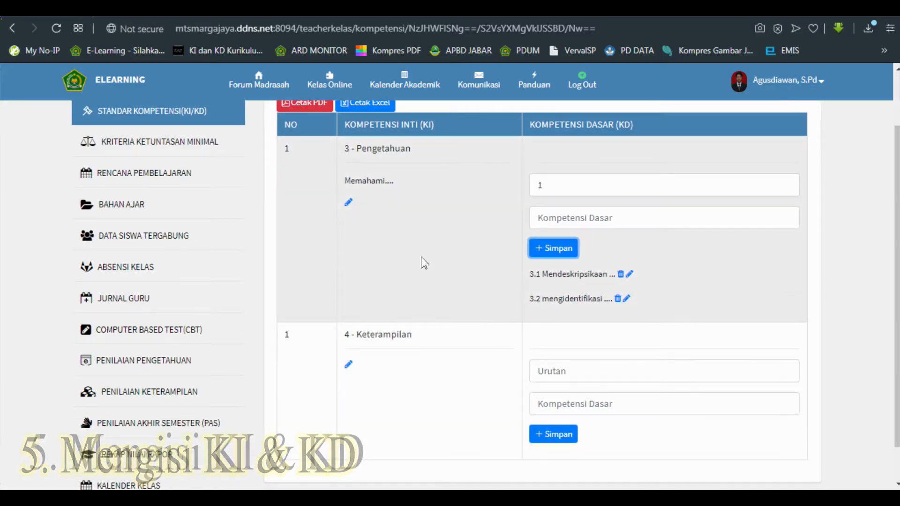
scroll(420, 257, up, 1)
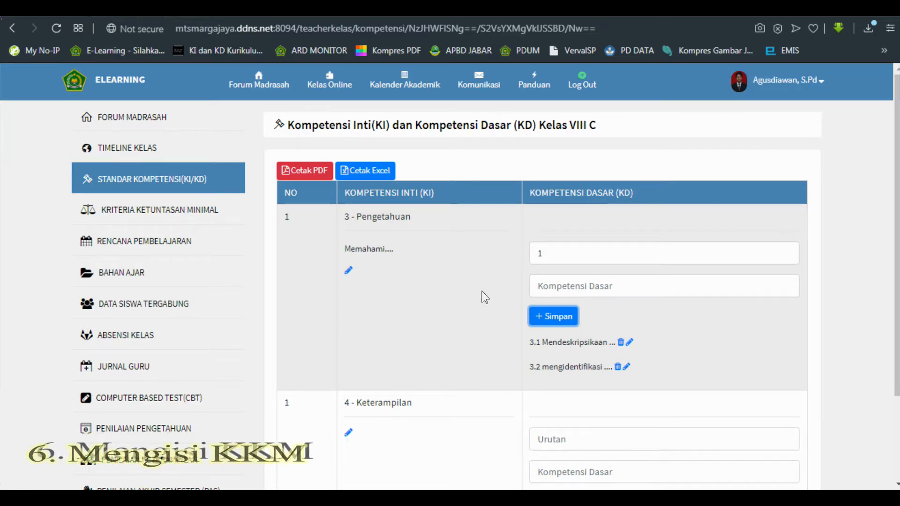
click(169, 215)
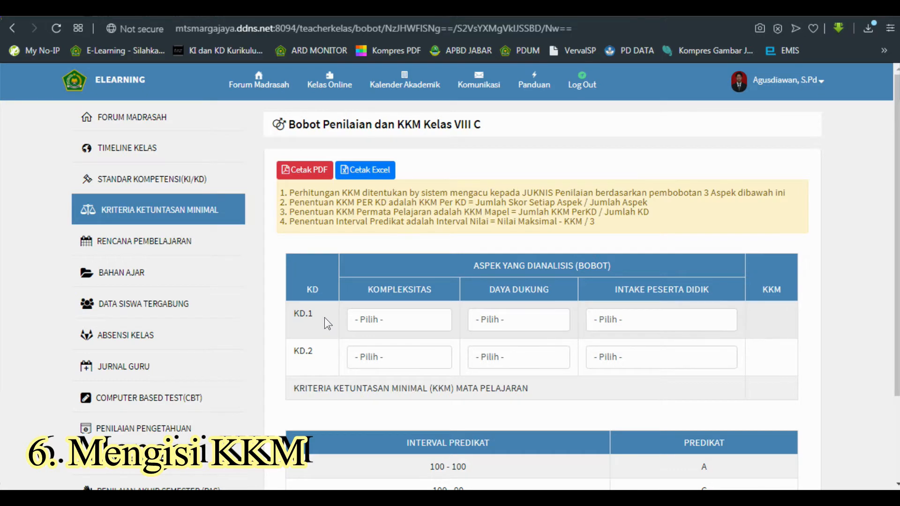
scroll(325, 317, down, 2)
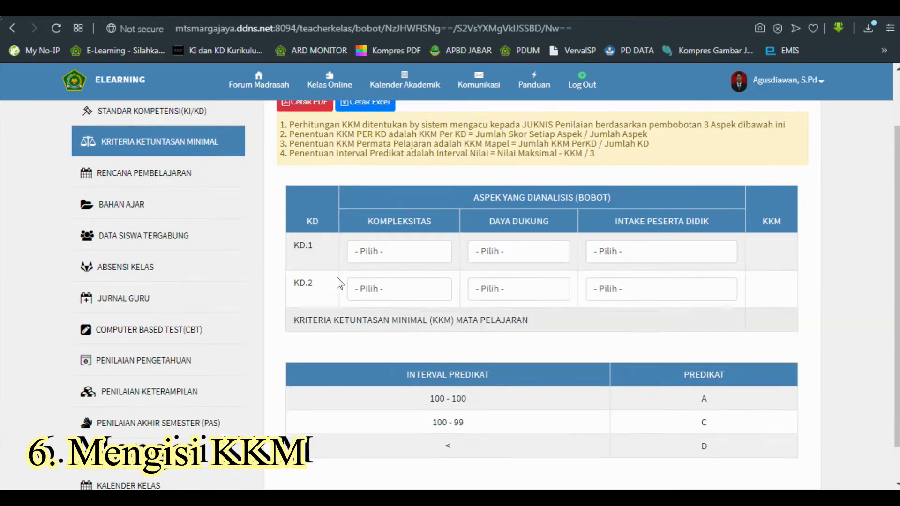
click(379, 257)
click(394, 313)
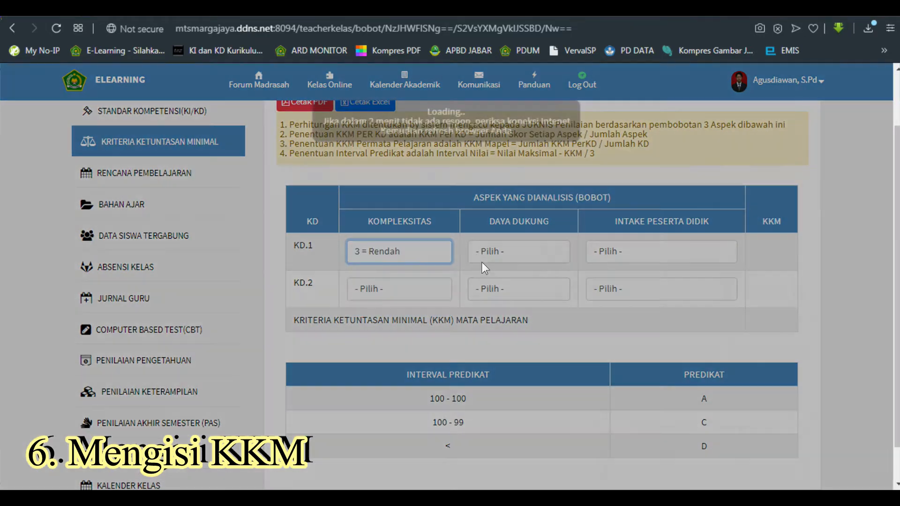
click(494, 252)
click(496, 280)
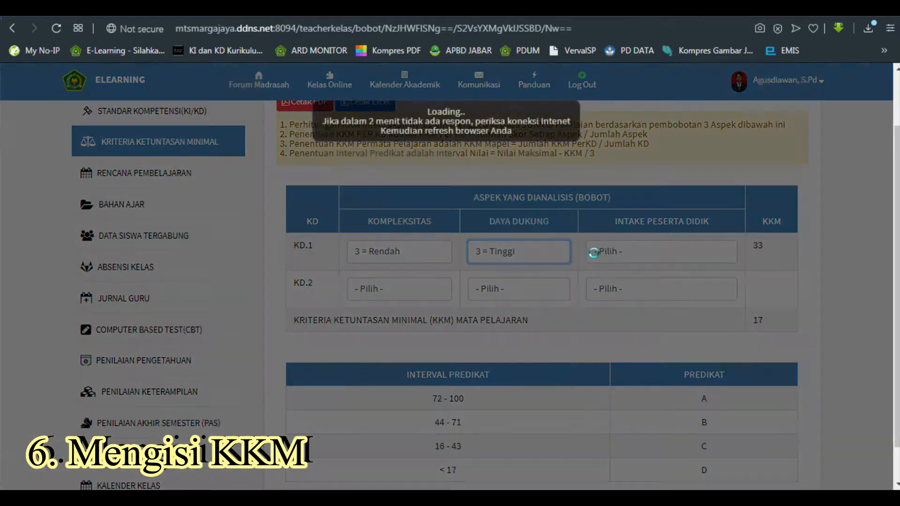
click(614, 252)
click(614, 296)
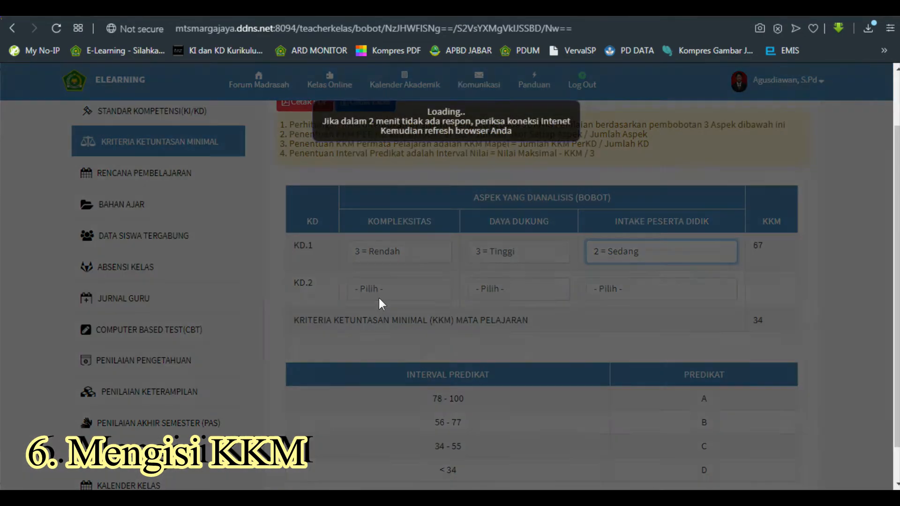
Step: Set the Kompleksitas, Daya Dukung and Intake Peserta Didik weights of KD.2 all to 2 = Sedang
click(379, 292)
click(386, 333)
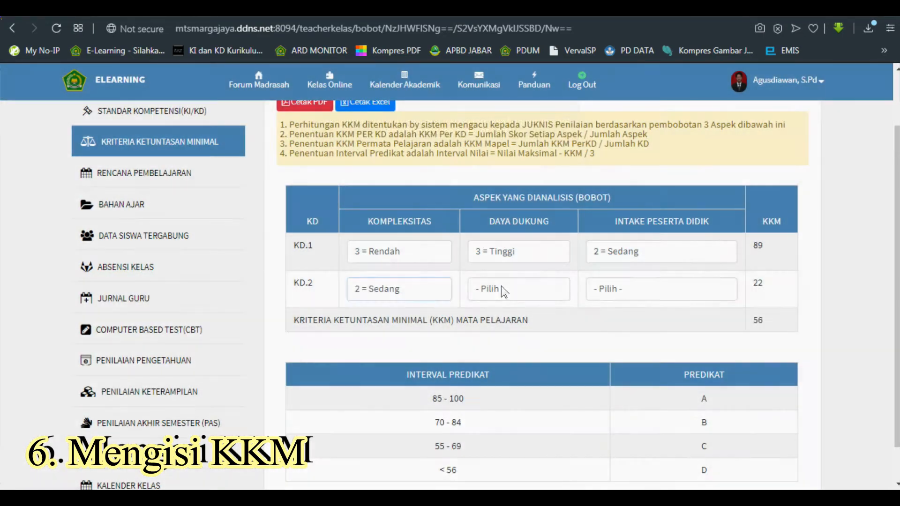
click(502, 288)
click(487, 333)
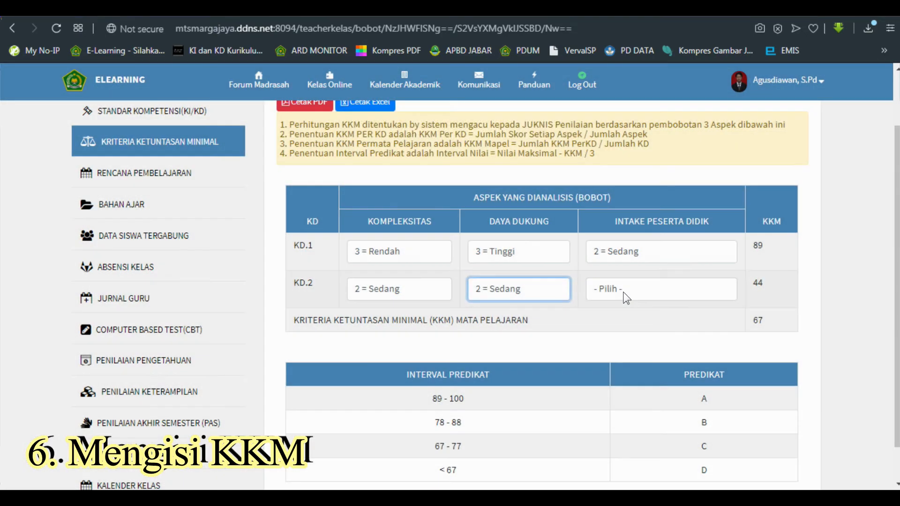
click(622, 292)
click(612, 331)
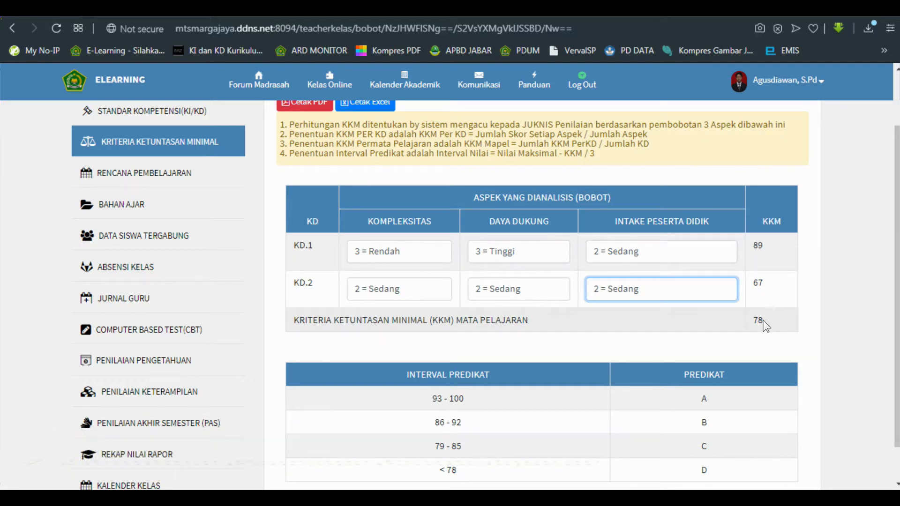
Step: Create a new lesson plan in Rencana Pembelajaran dated 2020-03-24, running from Jam Ke-1 to Jam Ke-2
scroll(306, 222, up, 2)
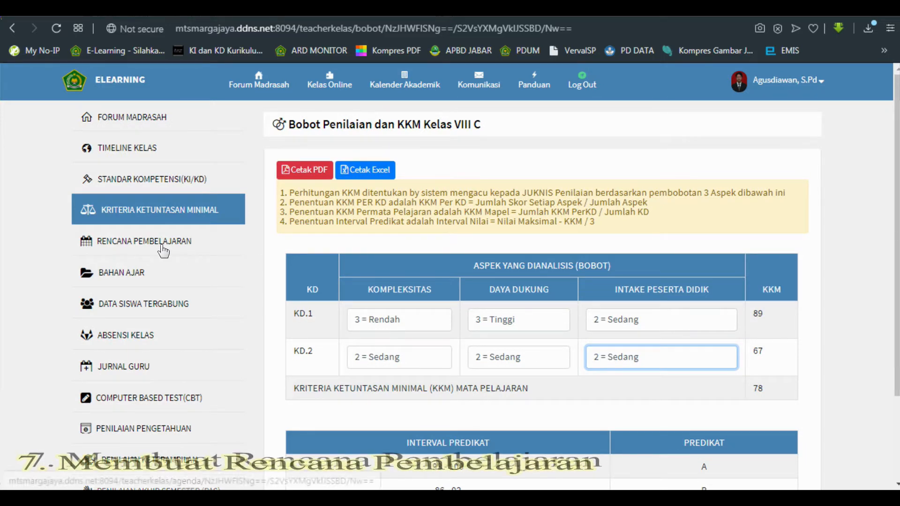
click(153, 247)
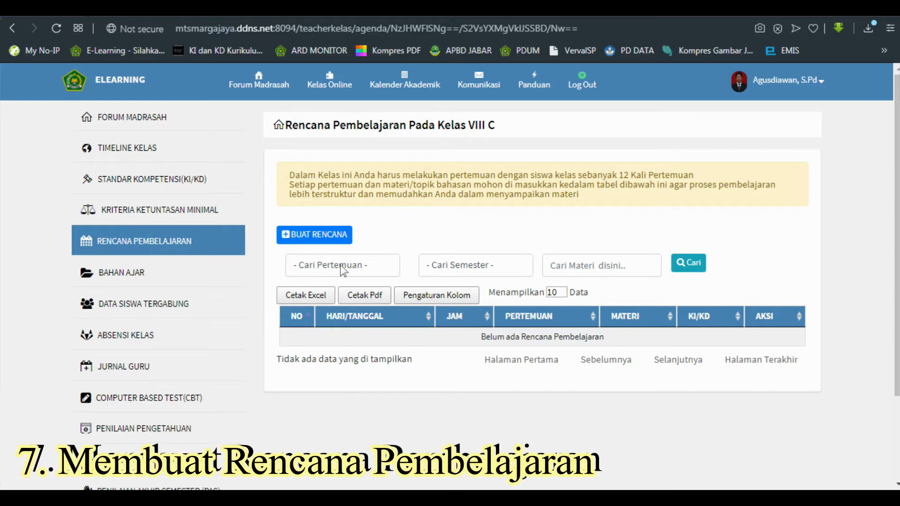
click(317, 236)
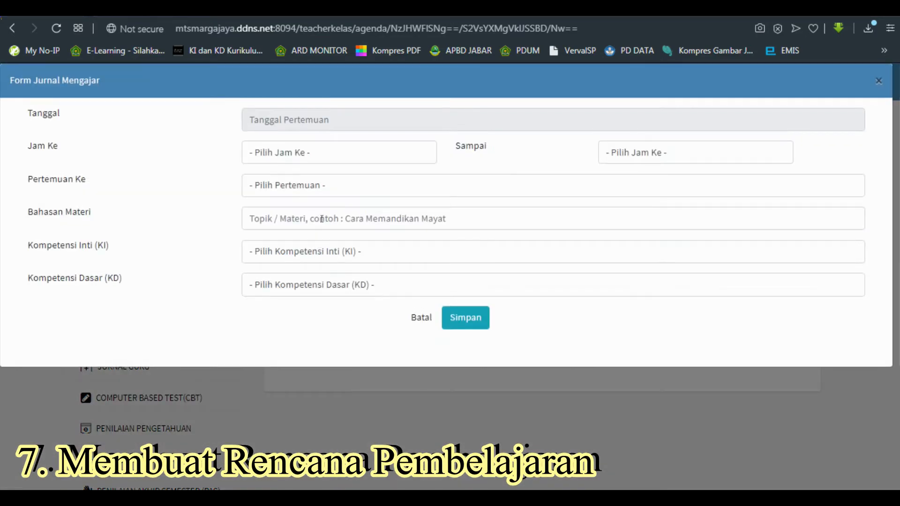
click(305, 123)
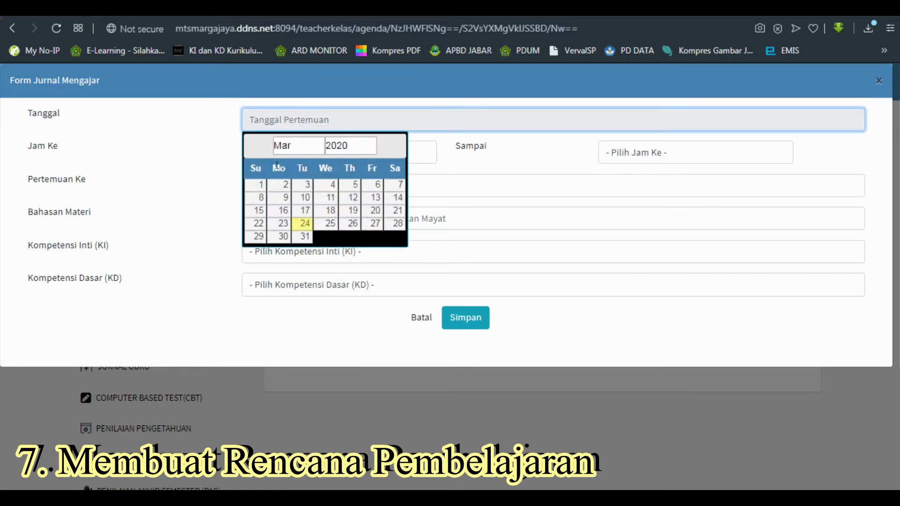
click(303, 223)
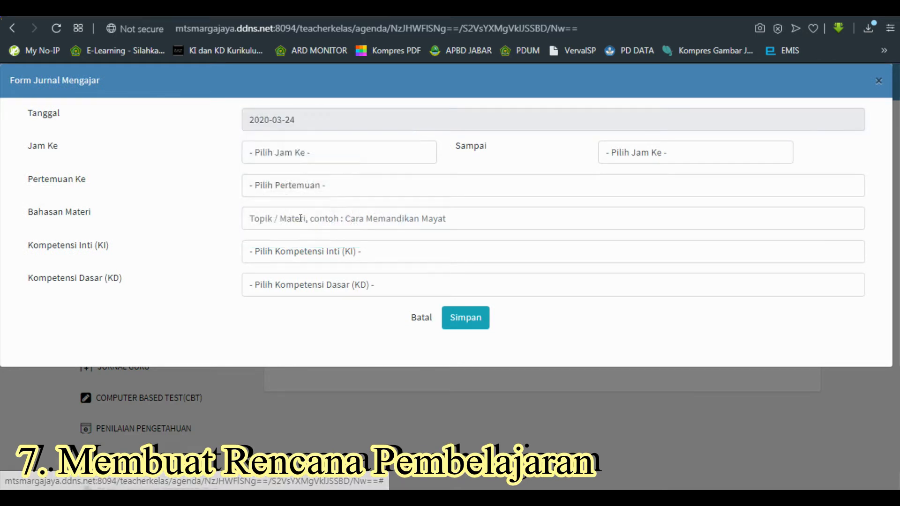
click(287, 154)
click(270, 183)
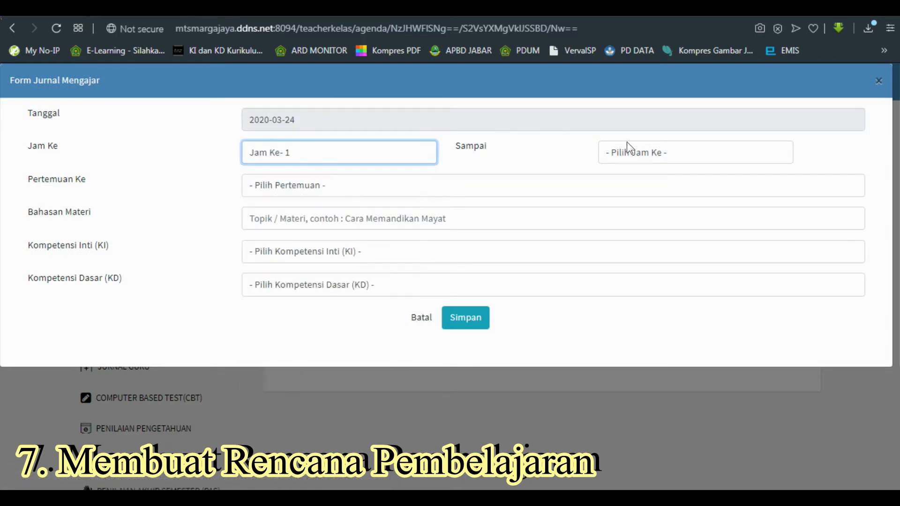
click(632, 154)
click(618, 197)
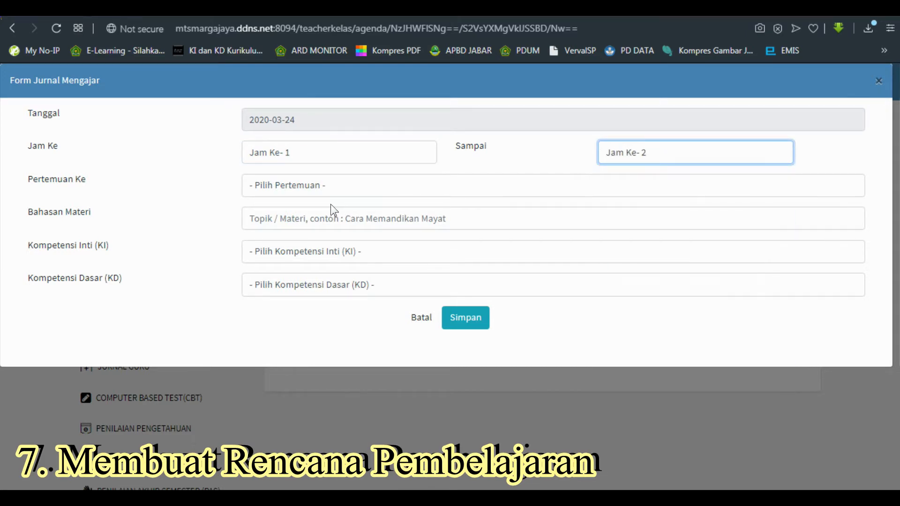
Step: Set the lesson plan's meeting number to 1 and its topic to "Perangkat lunak aplikasi (Application Software )"
click(317, 185)
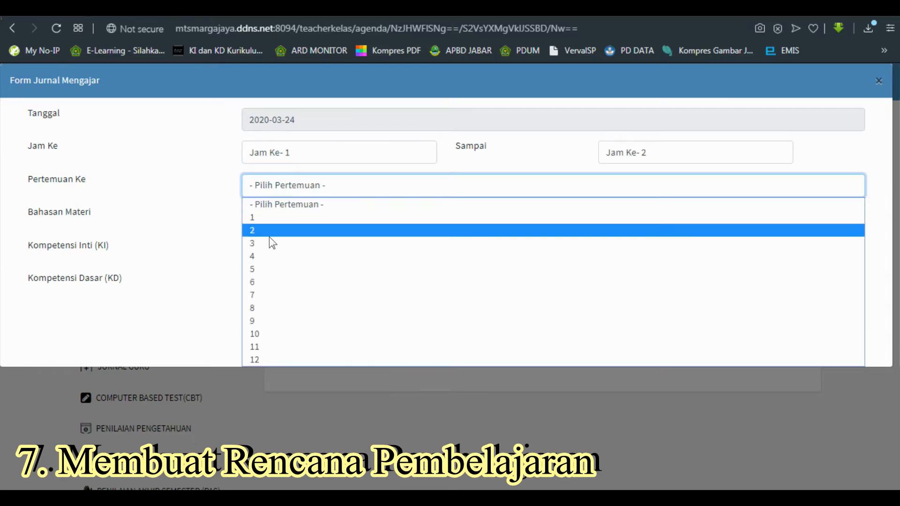
click(274, 218)
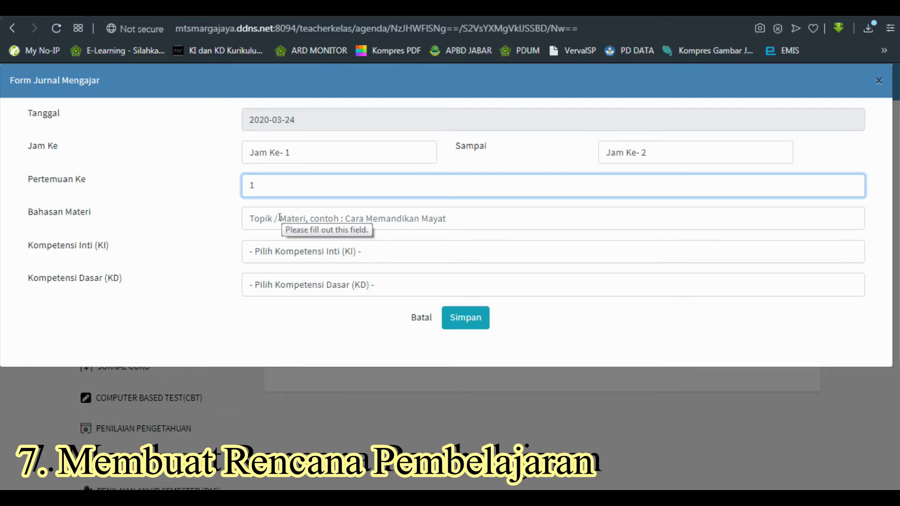
click(280, 217)
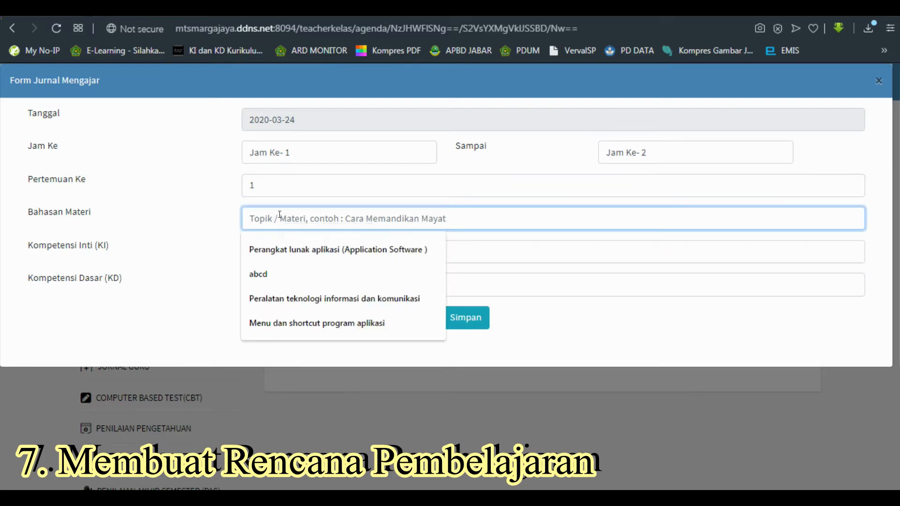
click(290, 253)
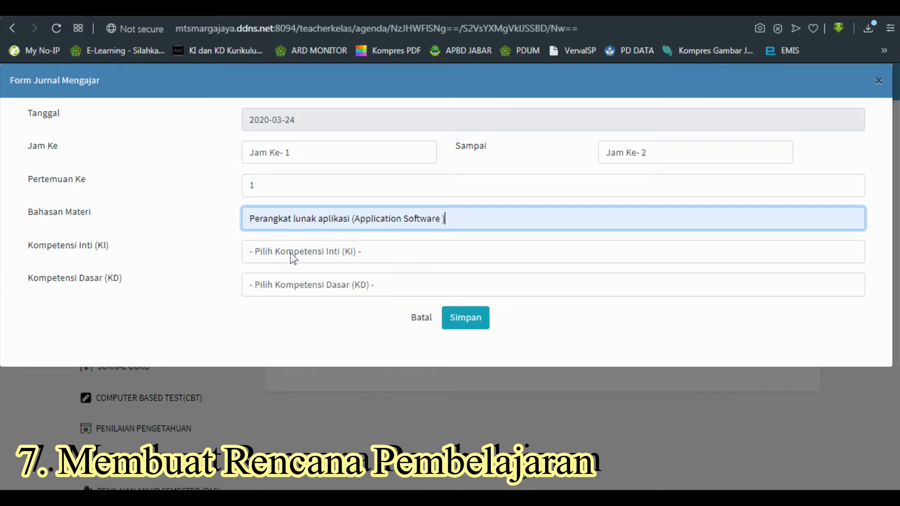
Step: Assign core competency KI-3 Pengetahuan and basic competency "Mendeskripsikaan ..." to the lesson plan and save it
click(291, 253)
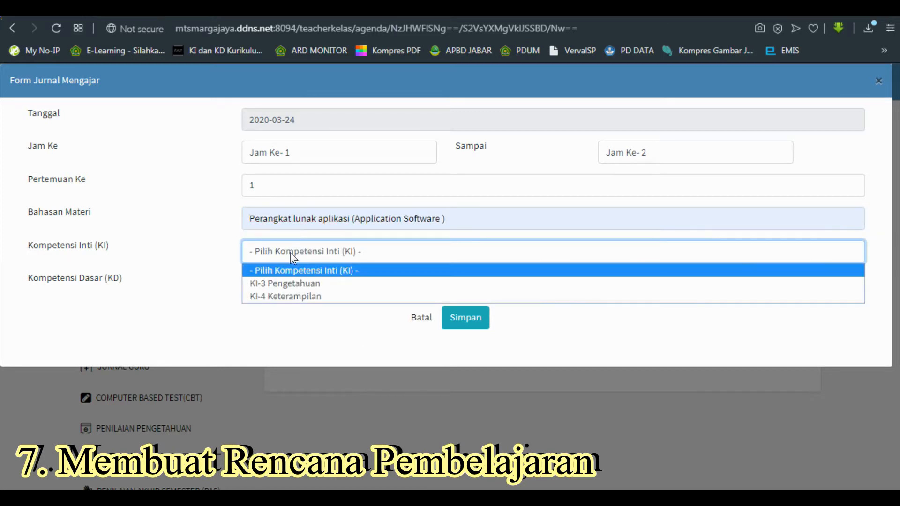
click(297, 281)
click(299, 283)
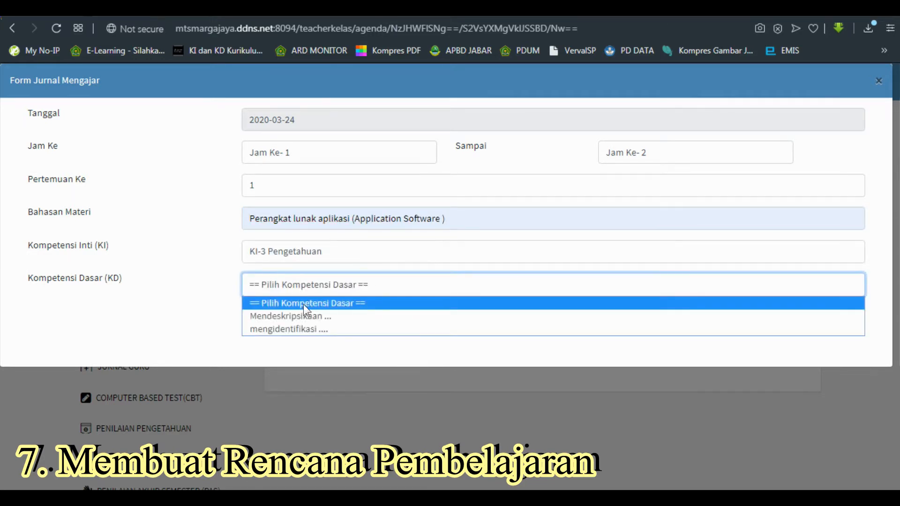
click(303, 316)
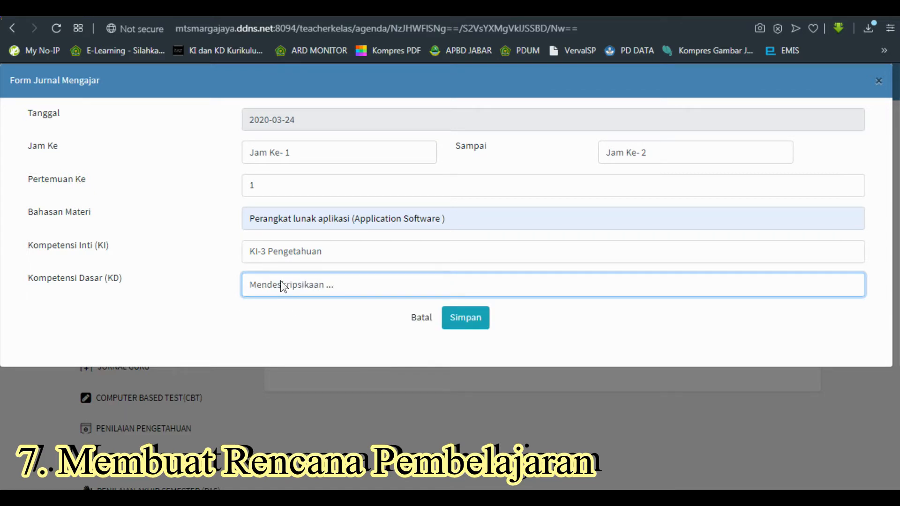
click(470, 318)
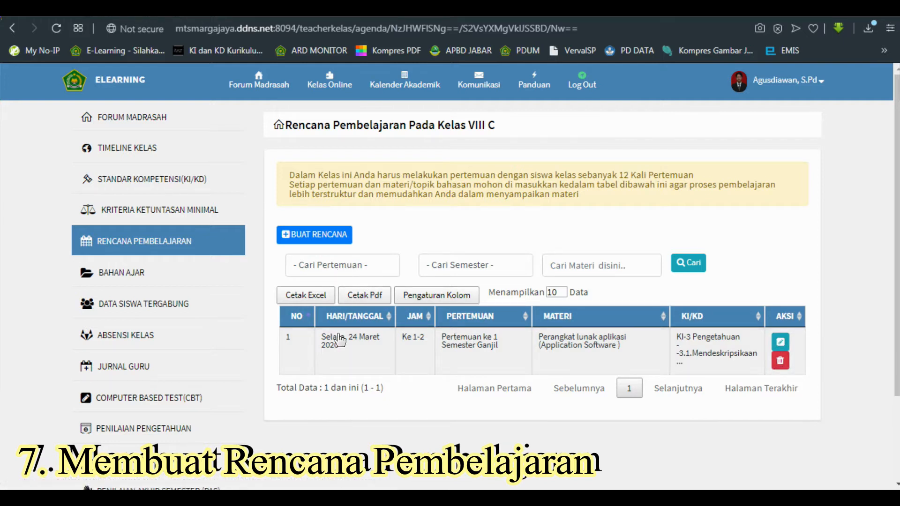
click(319, 263)
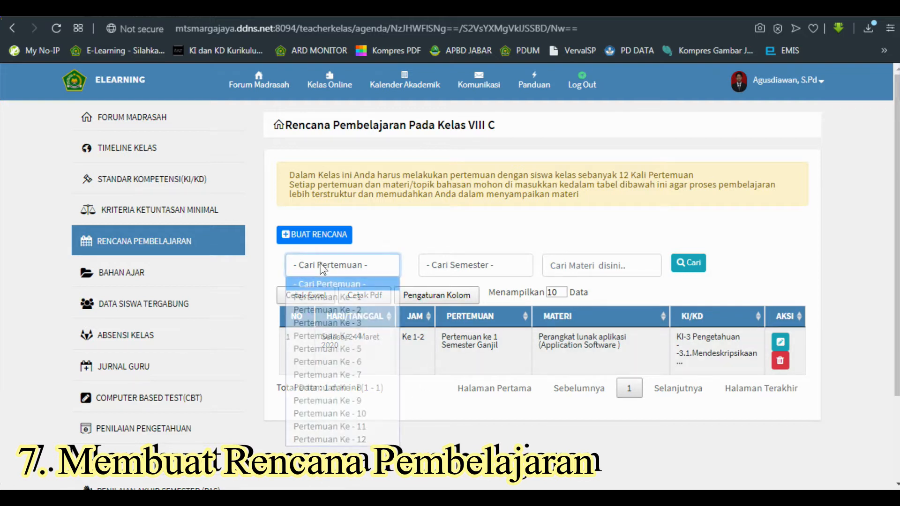
click(429, 266)
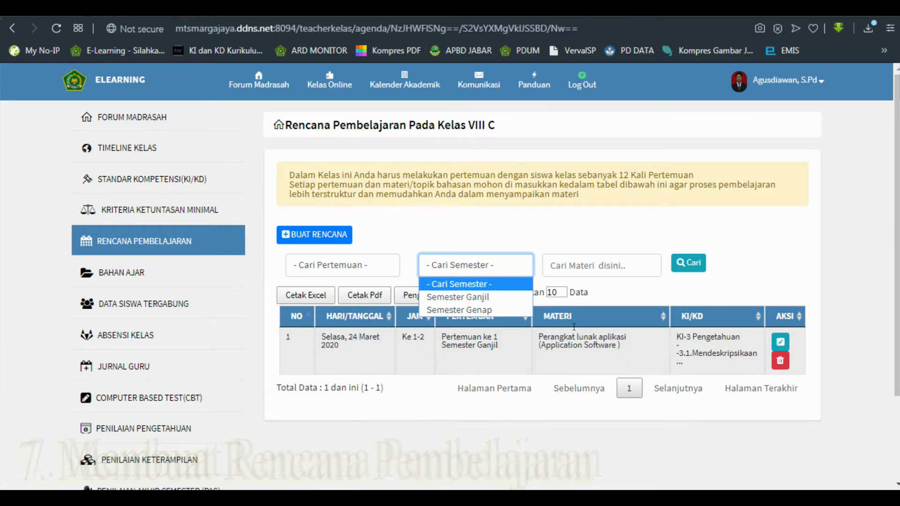
Step: In Bahan Ajar, start a computer upload for the Pertemuan 1 topic and set the material's format to Bahan Ajar Video
click(119, 276)
click(119, 275)
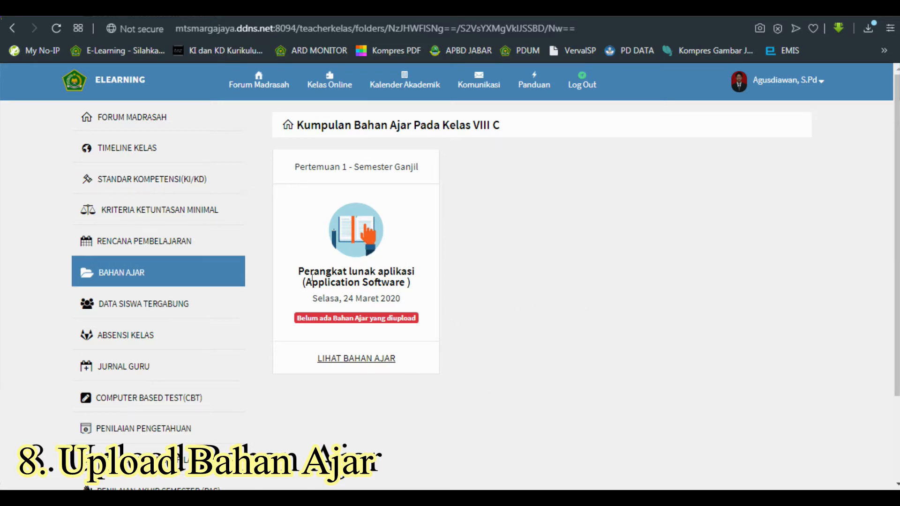
click(360, 361)
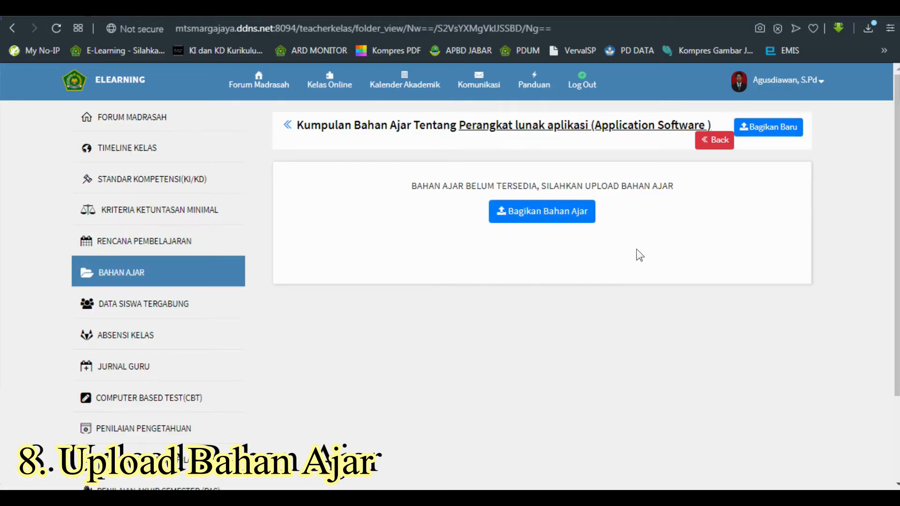
click(553, 213)
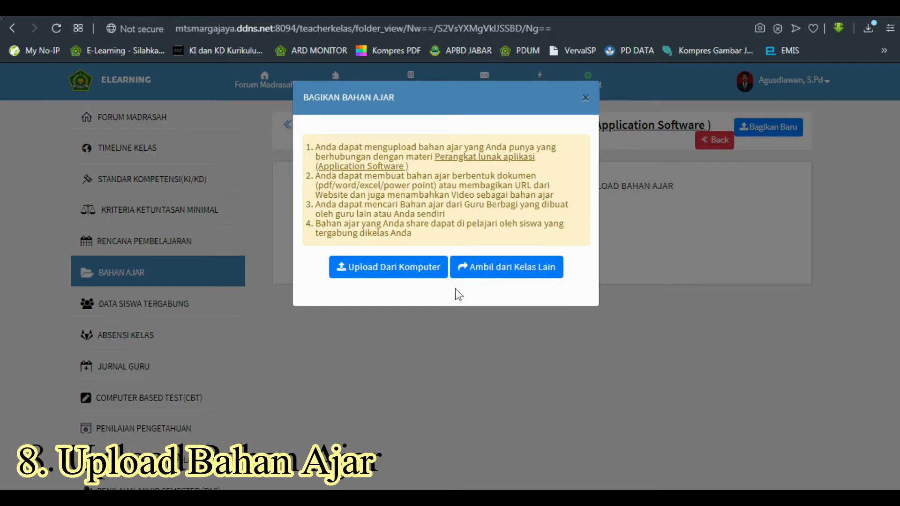
click(382, 268)
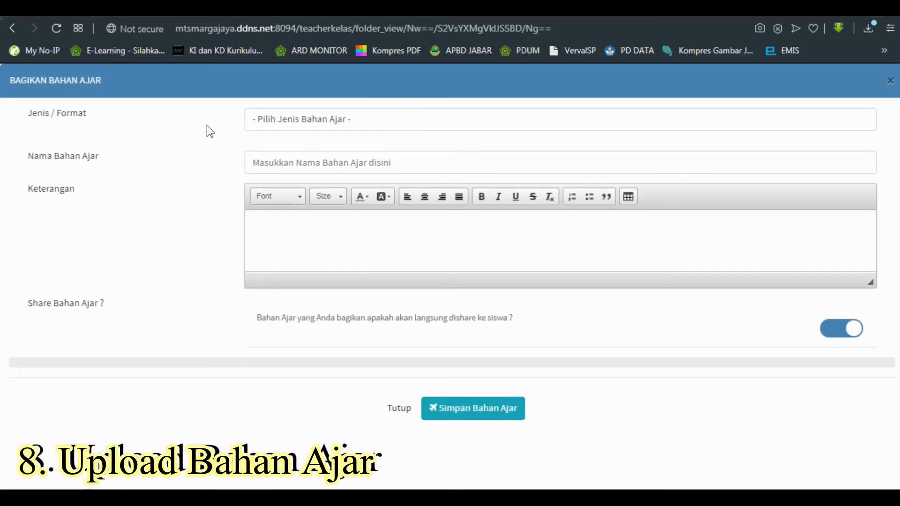
click(275, 122)
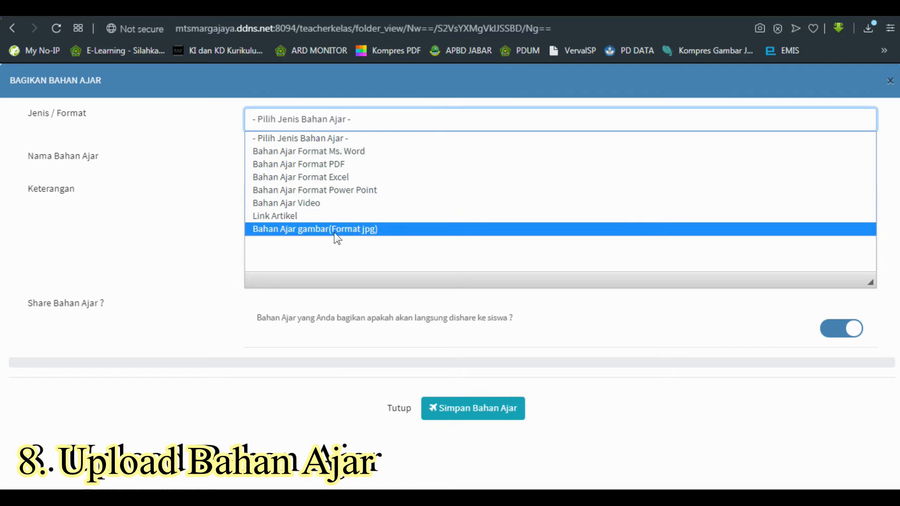
click(311, 213)
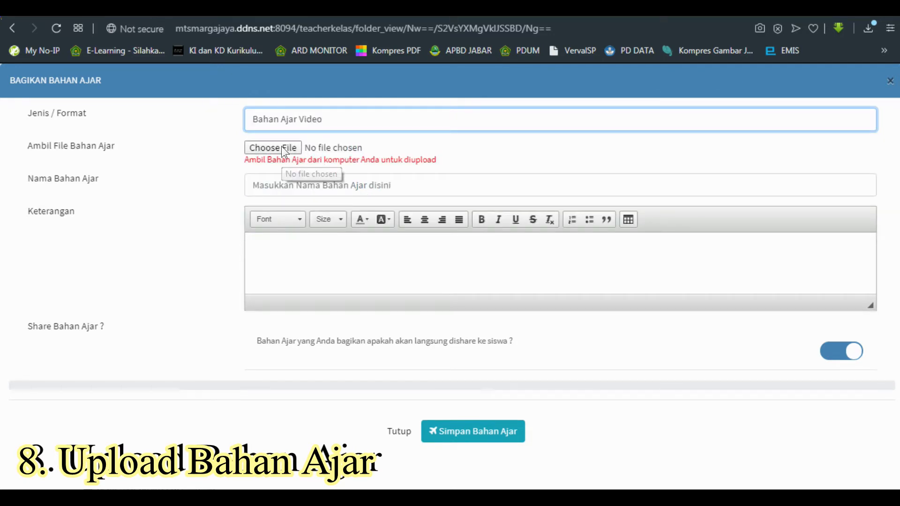
Step: Choose the video "mengoprasikan mm word 2019" from the Videos library as the teaching material file
click(283, 148)
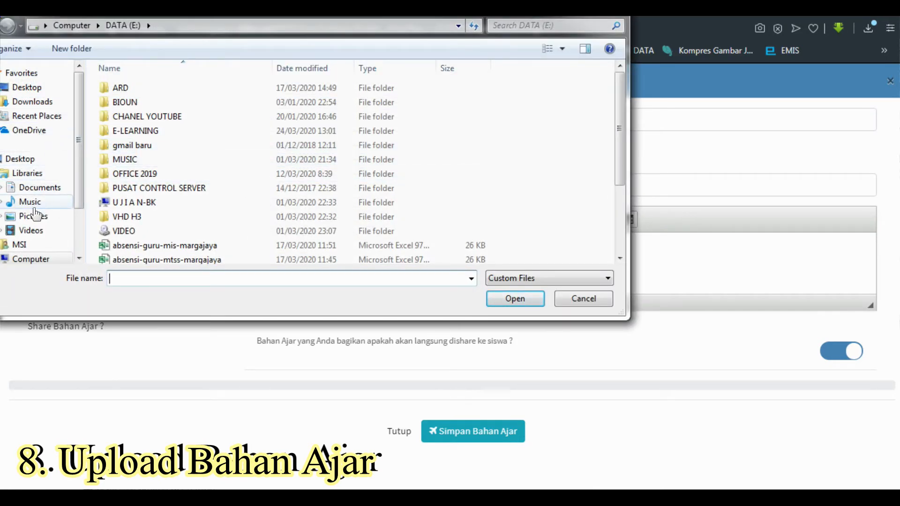
click(31, 230)
click(150, 181)
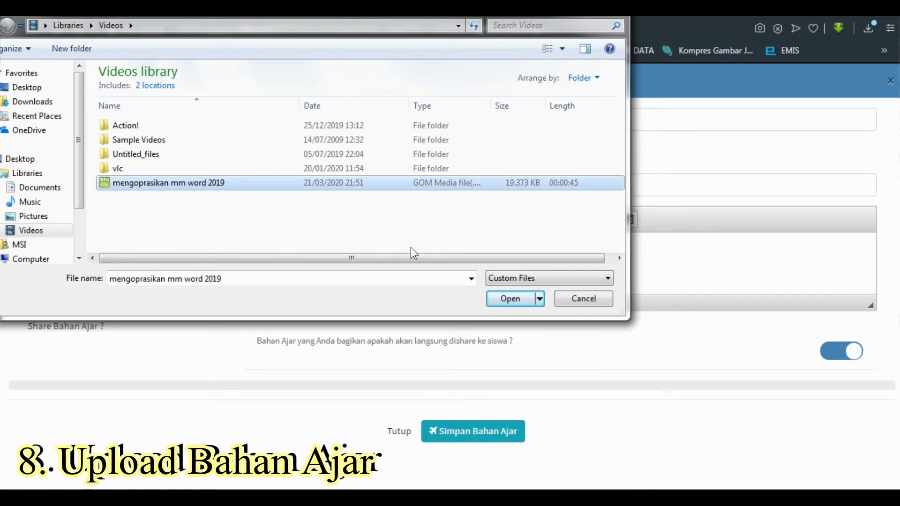
click(513, 296)
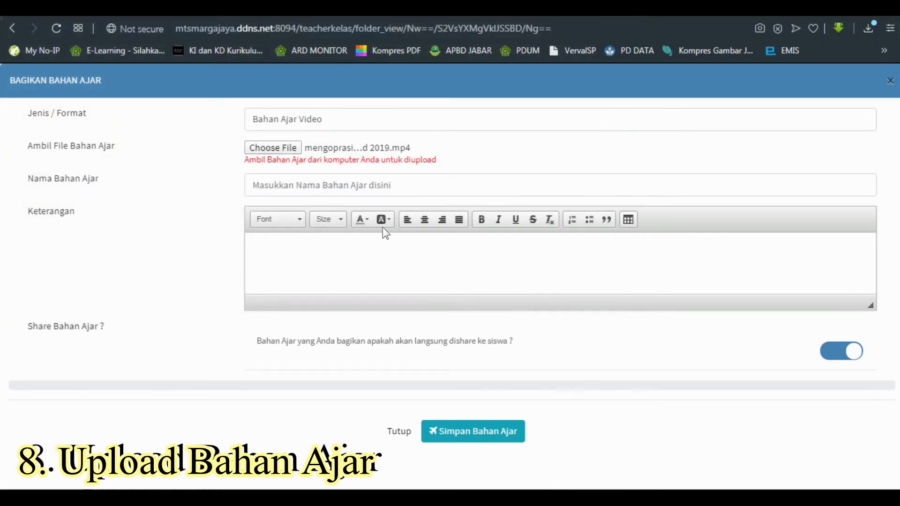
Step: Name the material "Cara Mengoprasikan MS. Word dengan Benar", leave its description empty, and save it shared with students
click(283, 185)
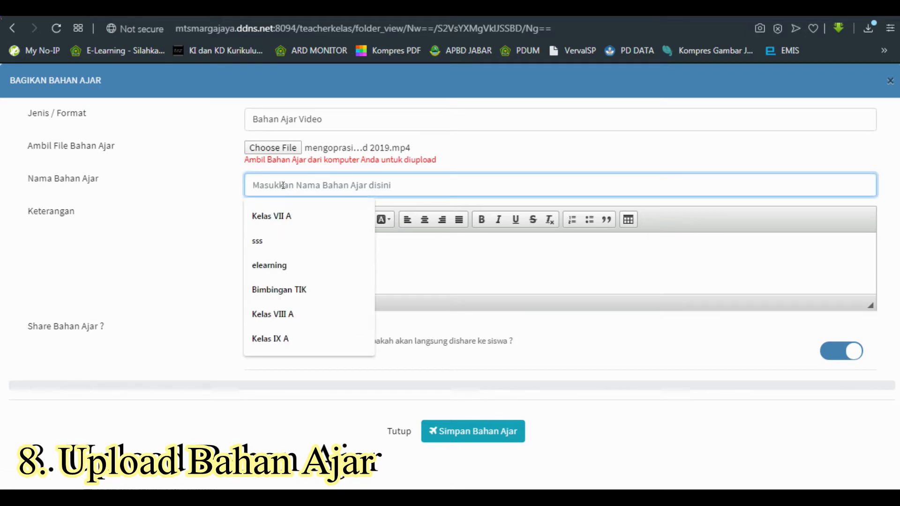
text(Cara Mengoprasikan MS. Word dengan Benar)
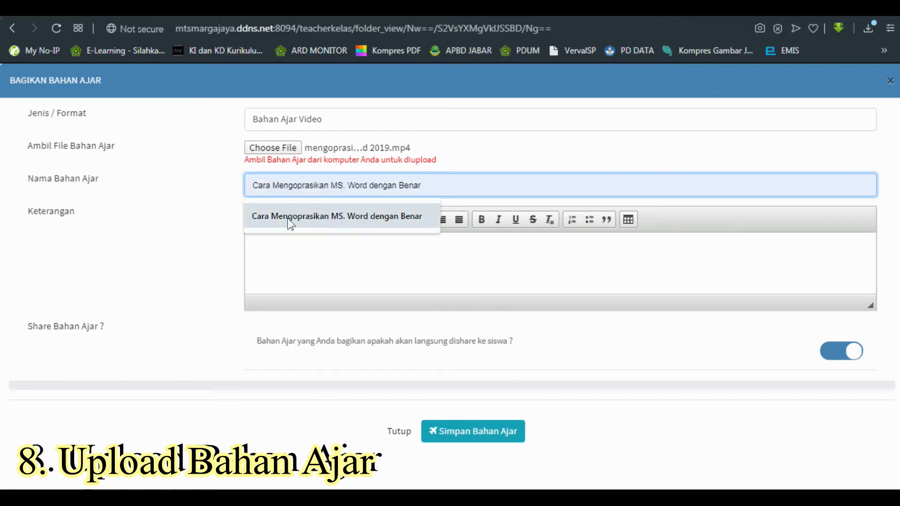
click(287, 218)
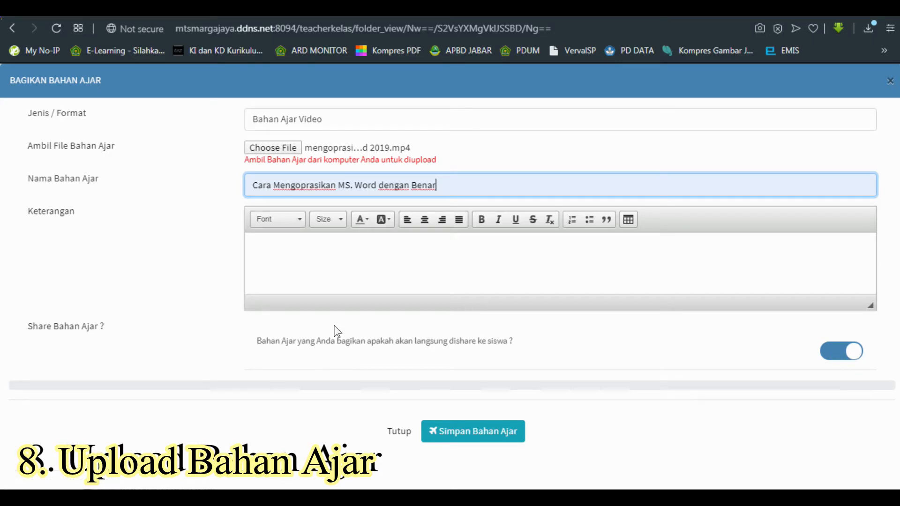
click(261, 251)
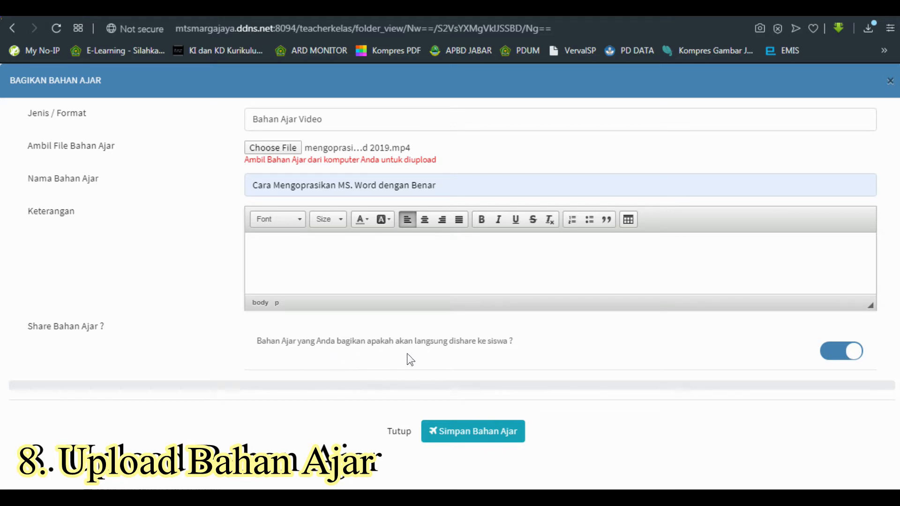
click(832, 353)
click(485, 435)
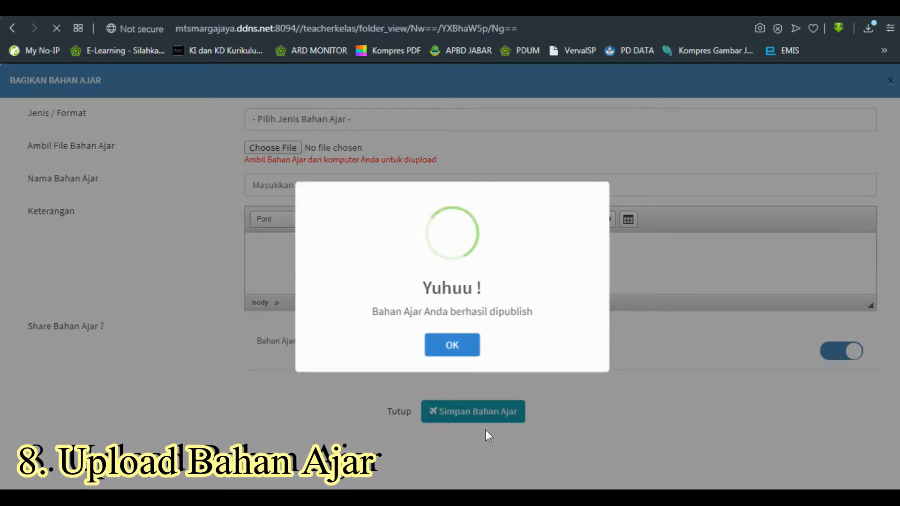
click(453, 345)
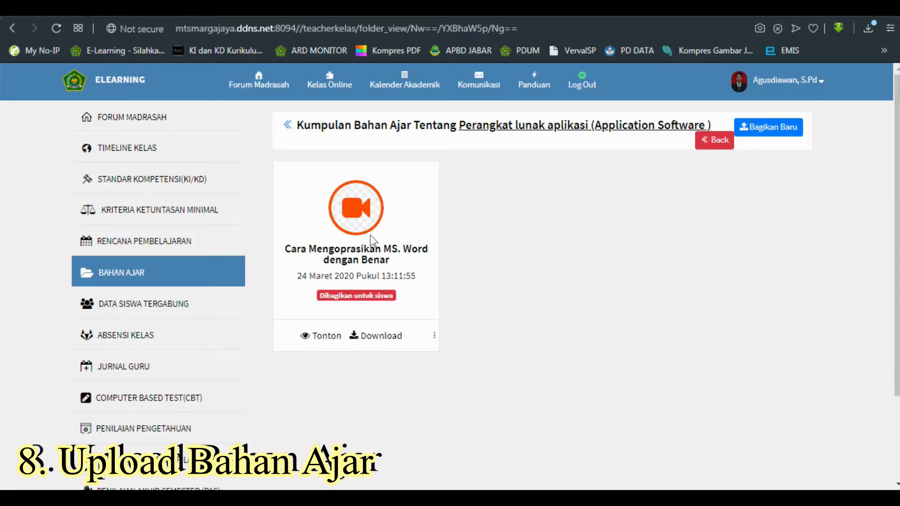
Step: Preview the uploaded video material, skip ahead in it, and pause playback
click(321, 337)
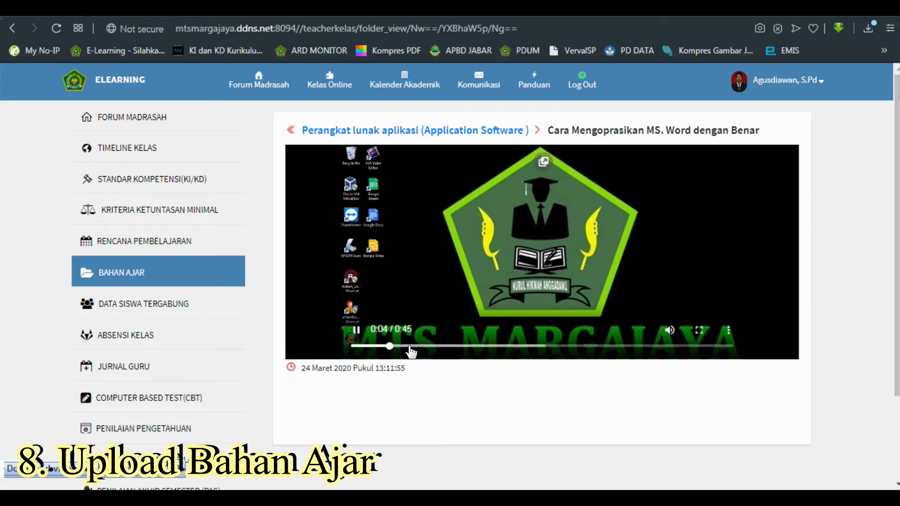
click(432, 347)
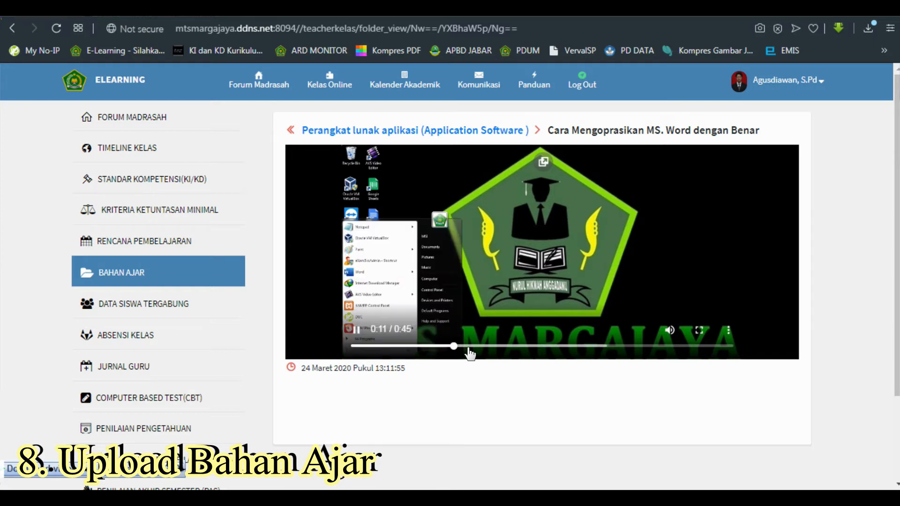
click(354, 334)
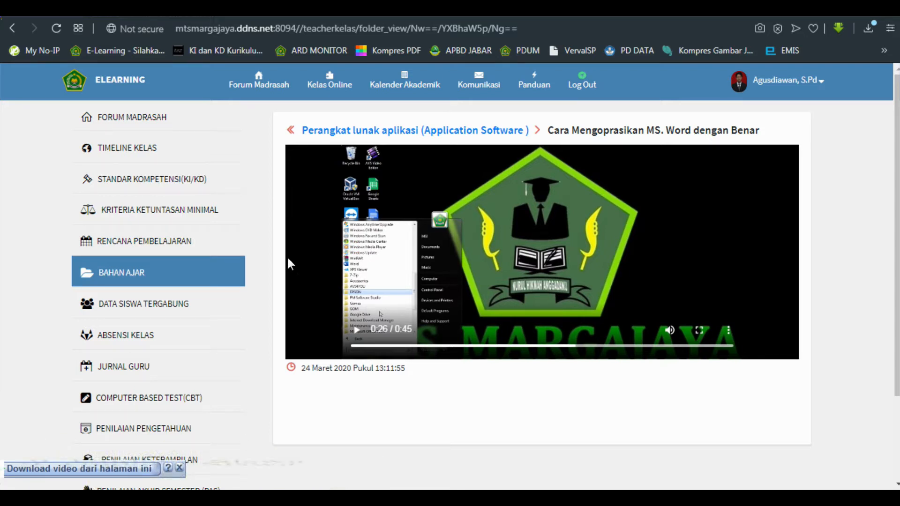
Step: In Data Siswa Tergabung, add all listed Kelas VIII - Rombel C students to the class and refresh the joined-student list
click(149, 306)
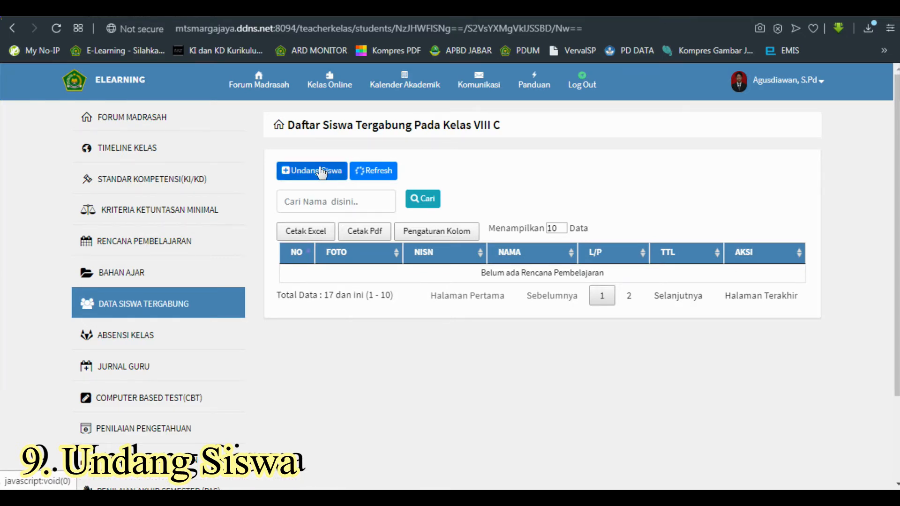
click(322, 171)
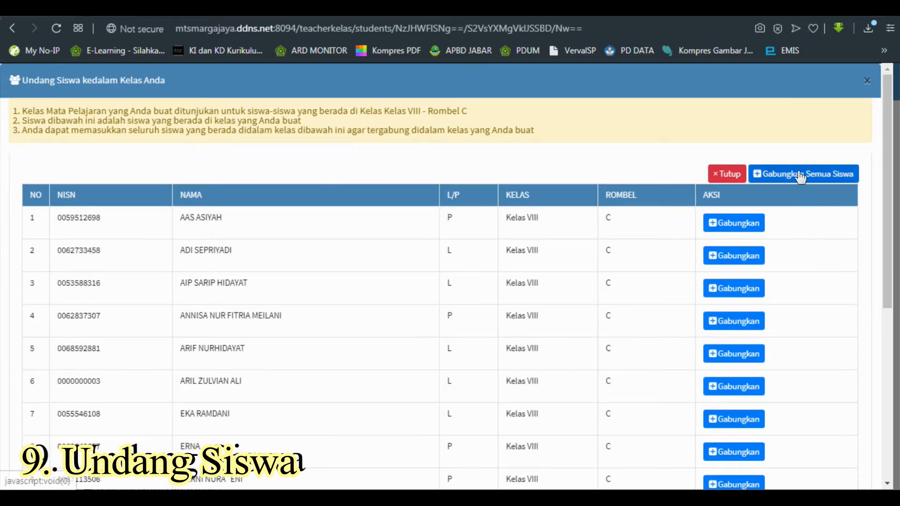
click(800, 173)
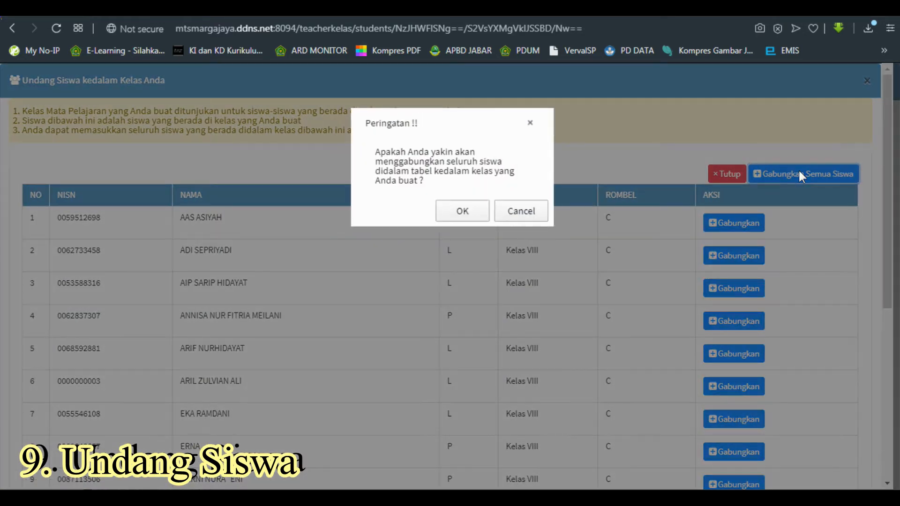
click(463, 215)
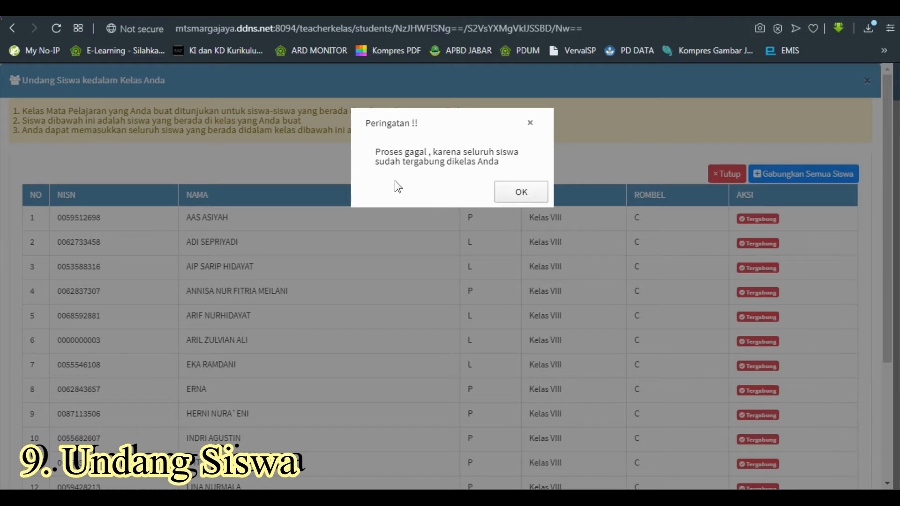
click(520, 196)
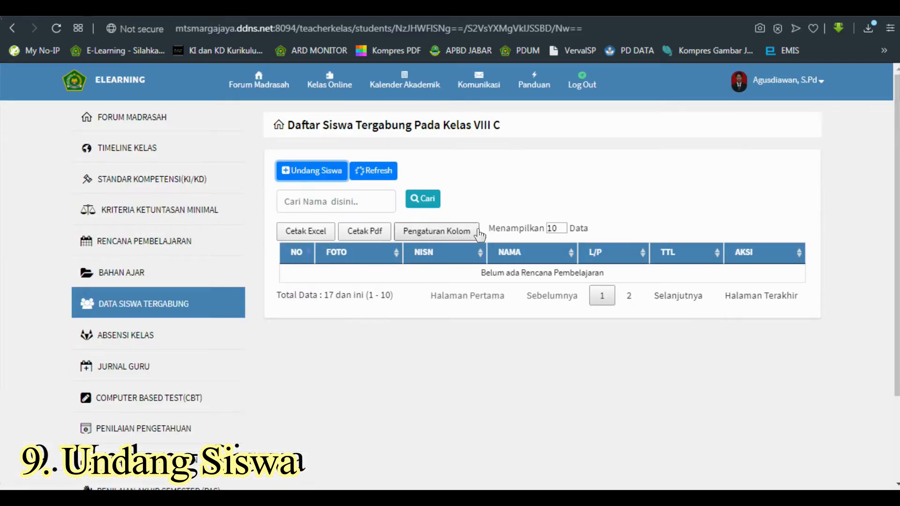
click(377, 174)
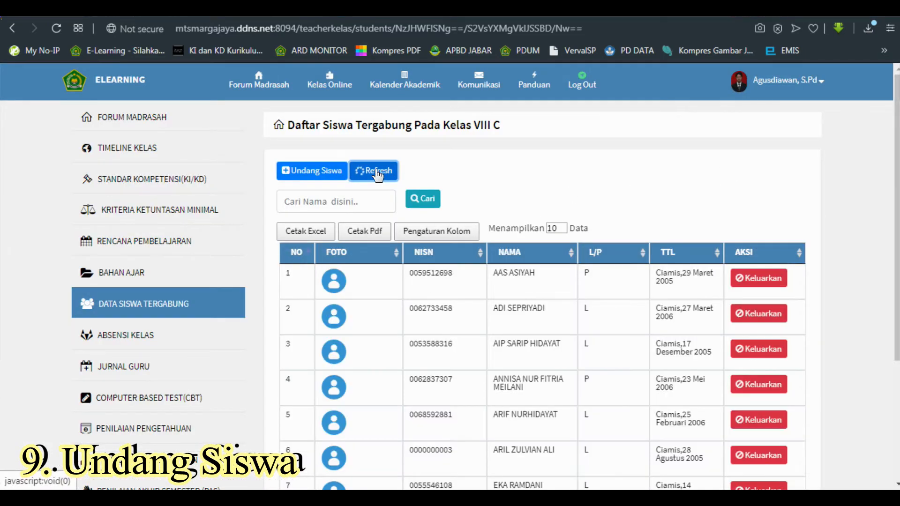
Step: Review both pages of the joined-student list for Kelas VIII C and refresh it
scroll(440, 303, down, 4)
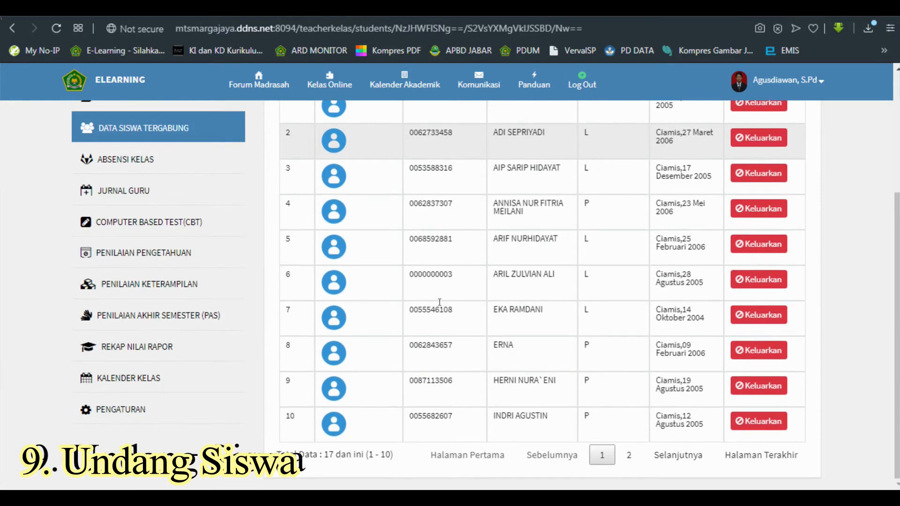
scroll(563, 375, up, 3)
scroll(618, 402, down, 3)
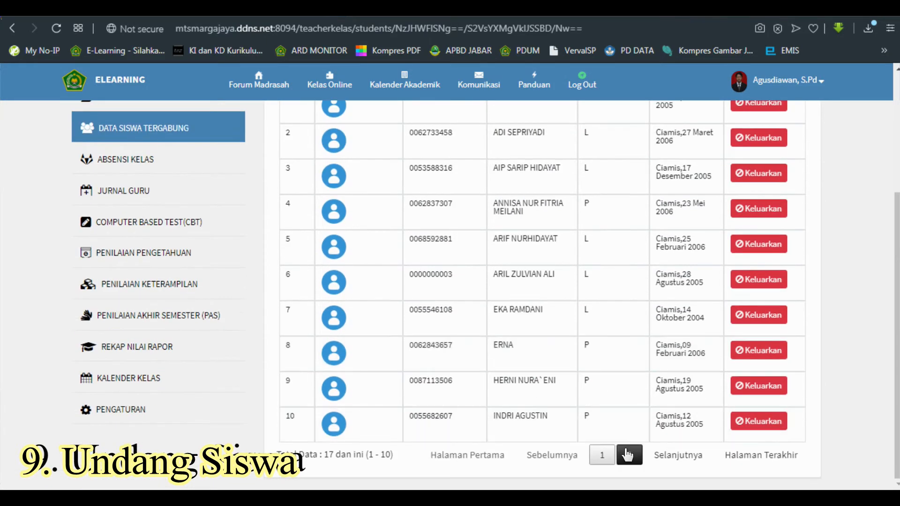
click(629, 455)
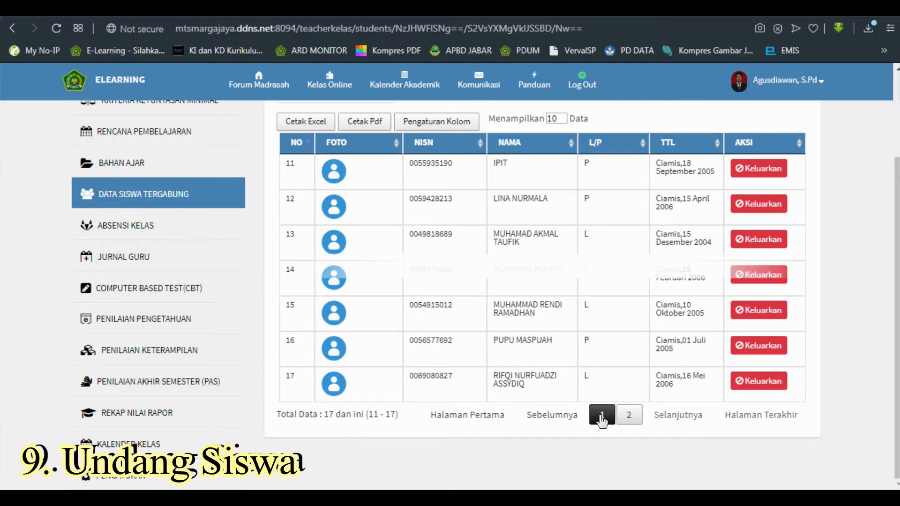
click(602, 415)
scroll(675, 347, up, 3)
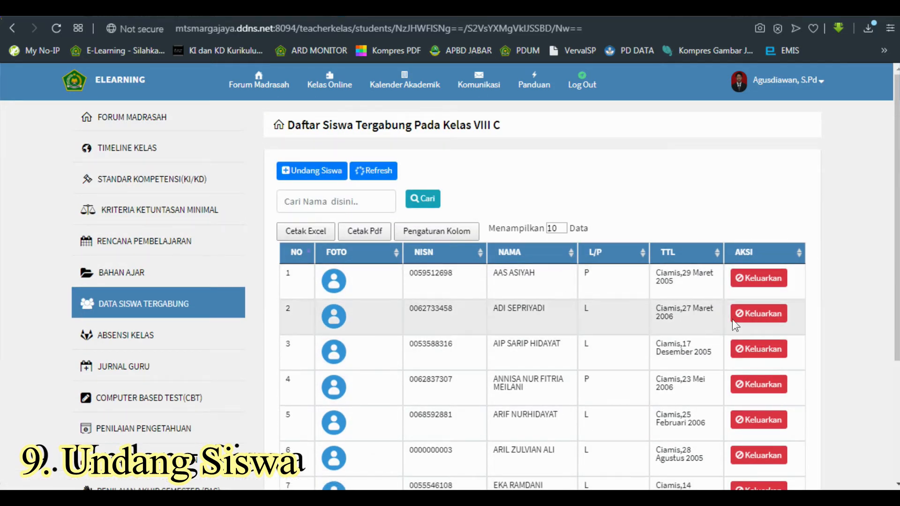
scroll(673, 287, down, 1)
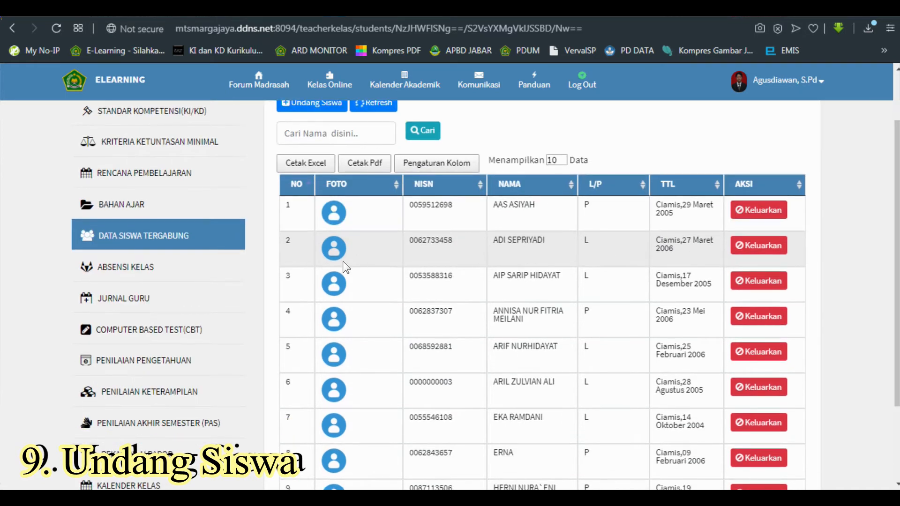
scroll(403, 253, up, 1)
click(366, 177)
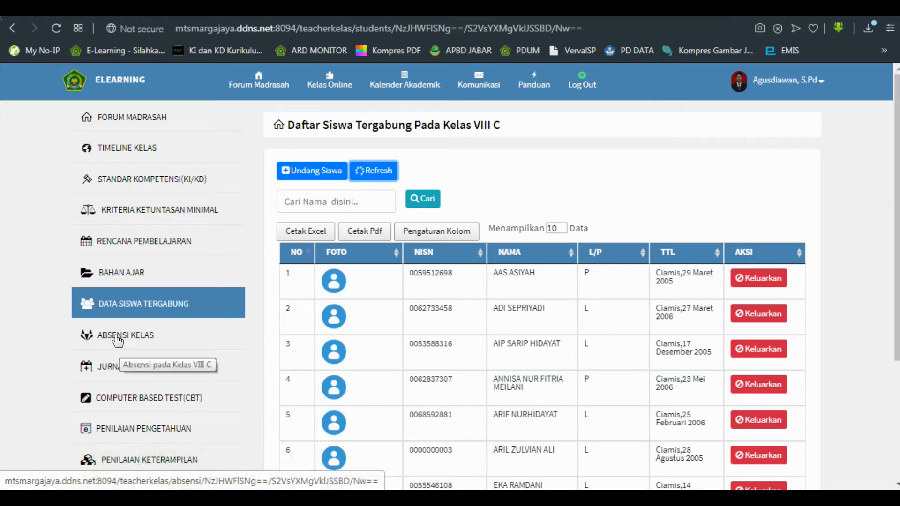
Step: Display the Pertemuan Ke - 1 attendance in Absensi Kelas and view the status options for the first student
click(117, 340)
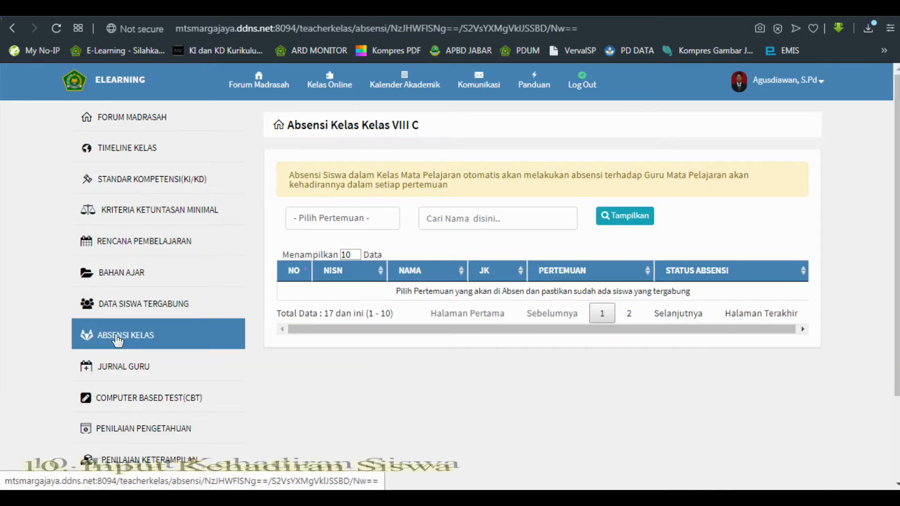
click(328, 219)
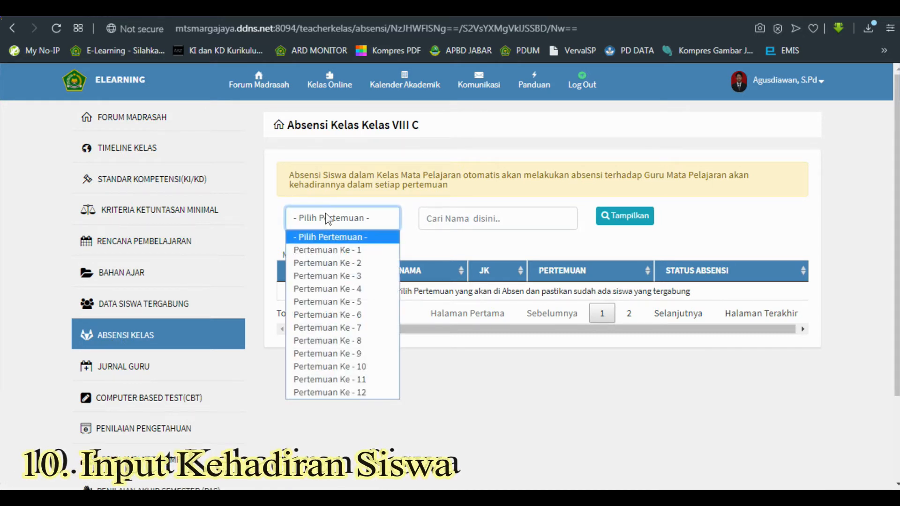
click(310, 255)
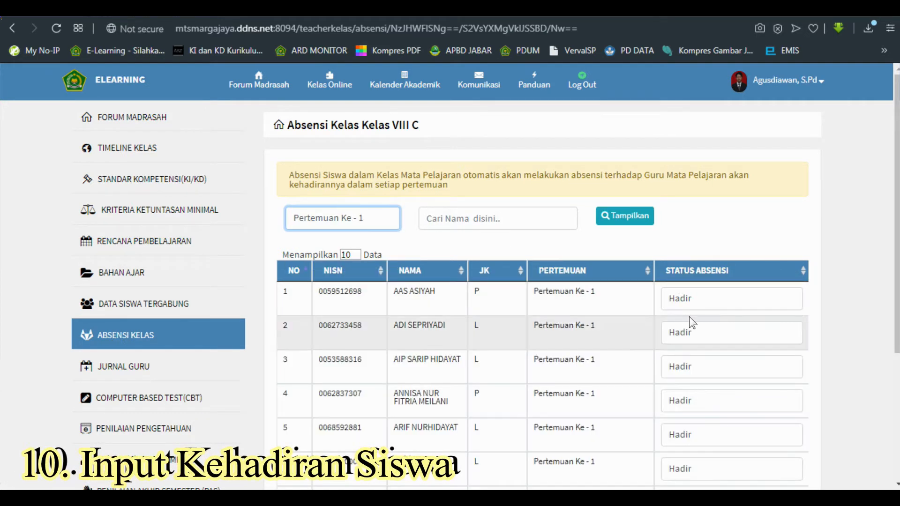
scroll(663, 425, down, 4)
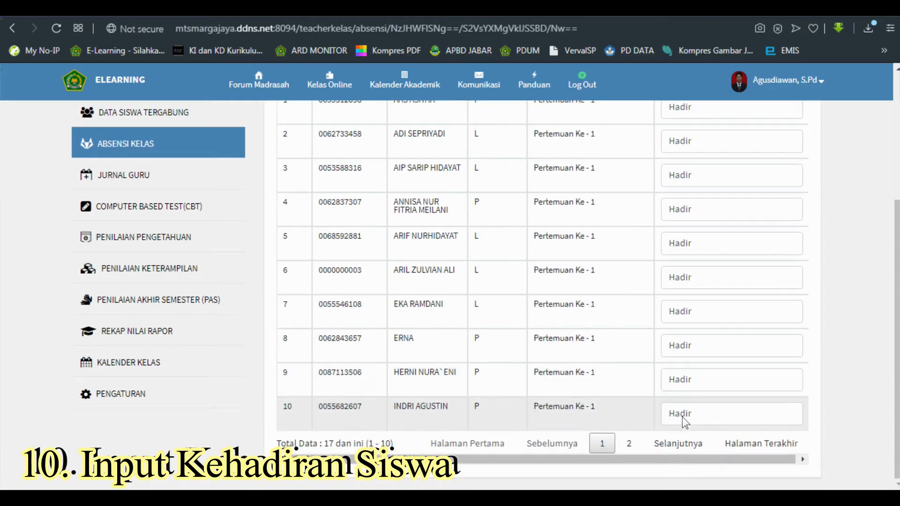
scroll(684, 418, up, 4)
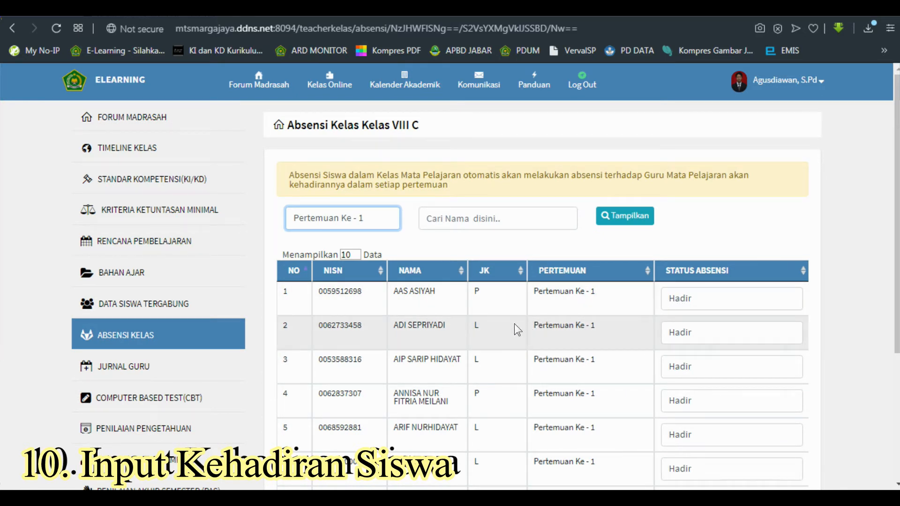
click(685, 298)
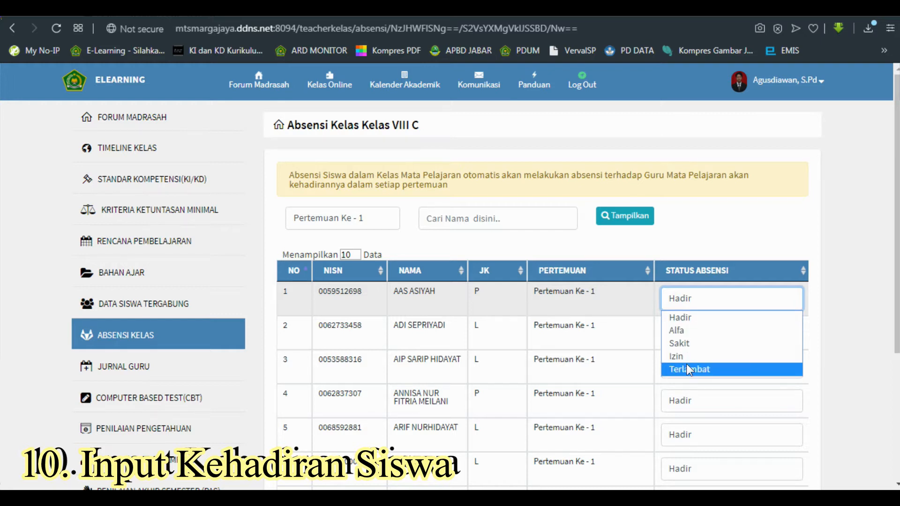
click(545, 251)
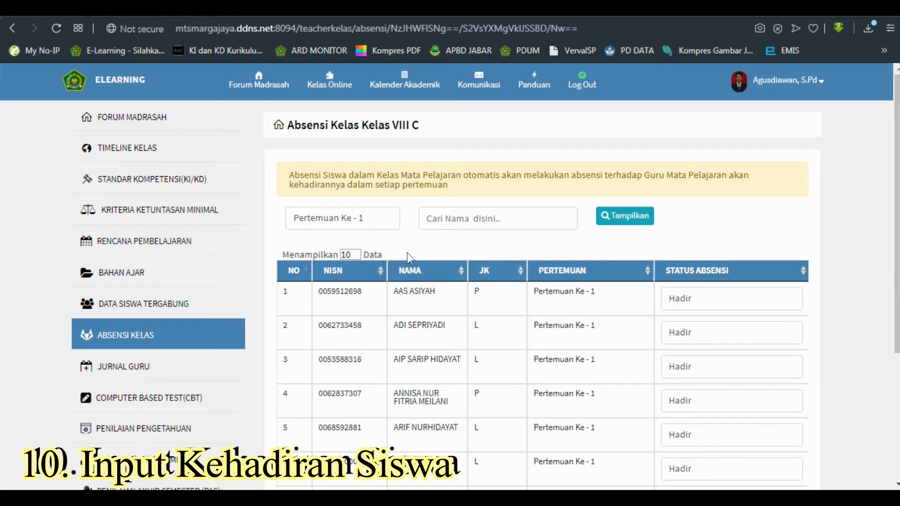
Step: Look over the Pertemuan Ke - 1 attendance list and switch the display to Pertemuan Ke - 2
scroll(529, 251, down, 4)
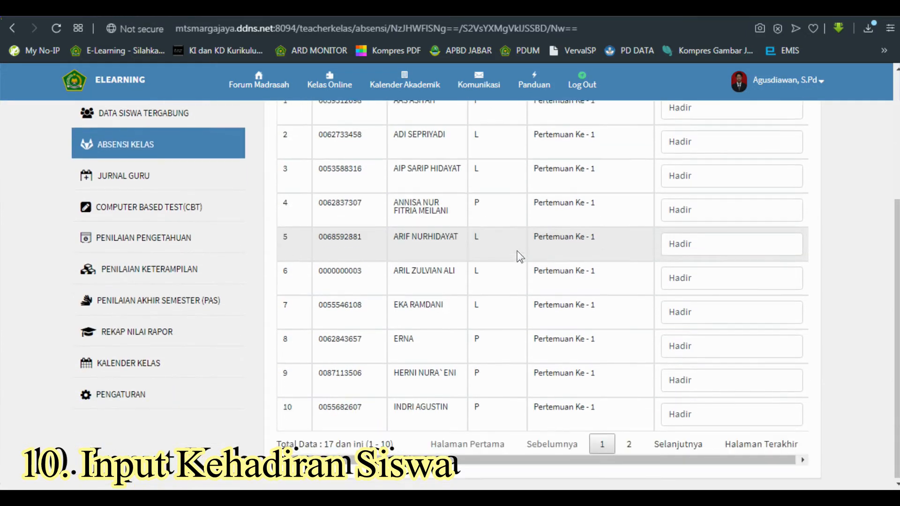
scroll(542, 290, up, 4)
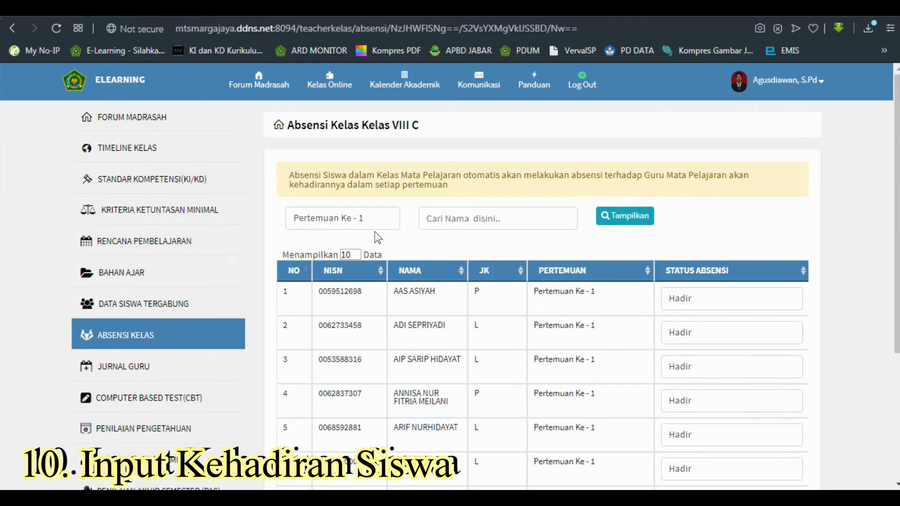
click(360, 225)
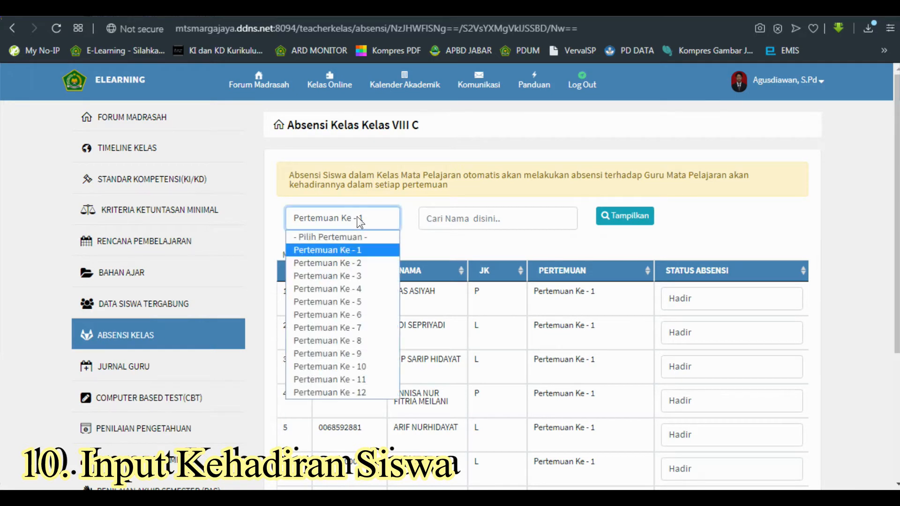
click(346, 261)
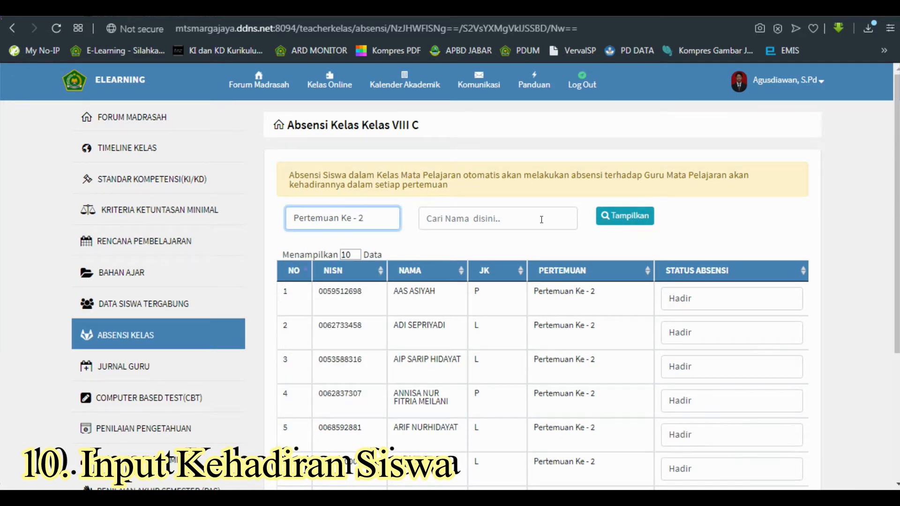
Step: Switch the Absensi Kelas display back to Pertemuan Ke - 1 and look through its attendance list
click(378, 216)
click(367, 251)
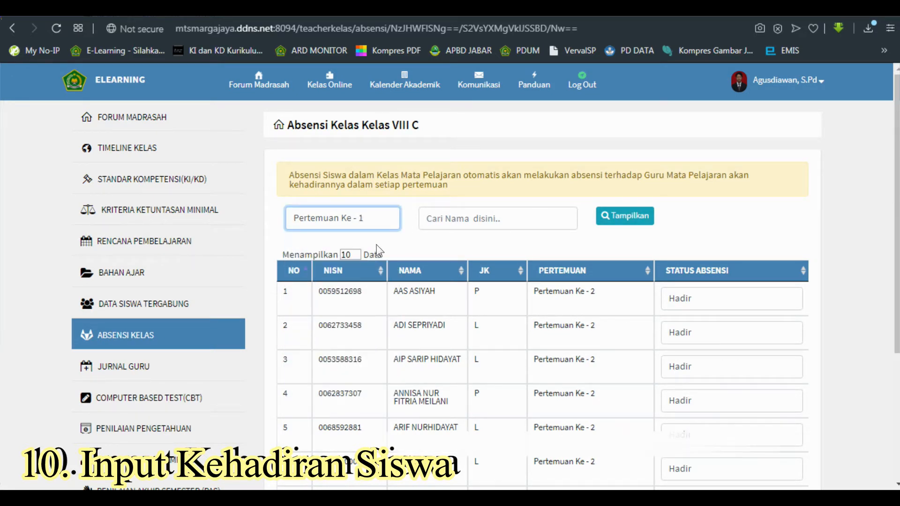
scroll(482, 326, down, 4)
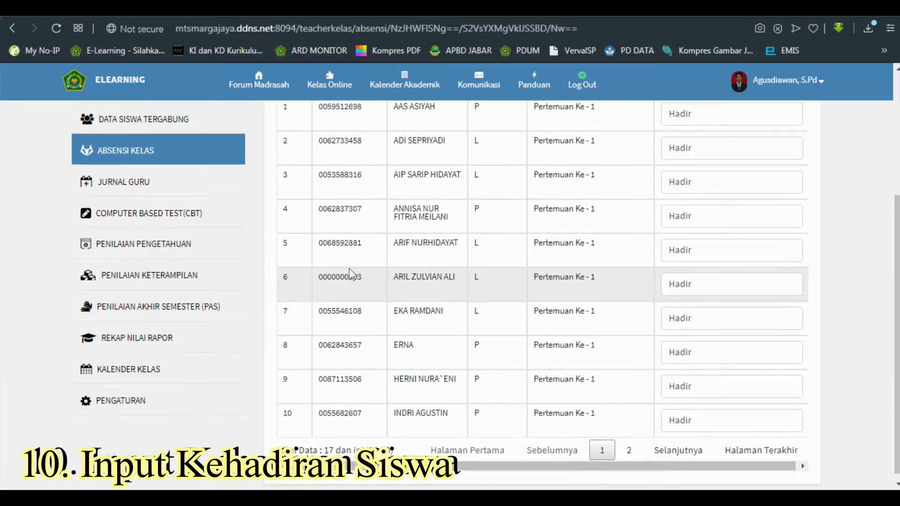
scroll(359, 238, up, 4)
Step: Show all entries of the Pertemuan Ke - 1 attendance on one page and review the full student list
click(353, 258)
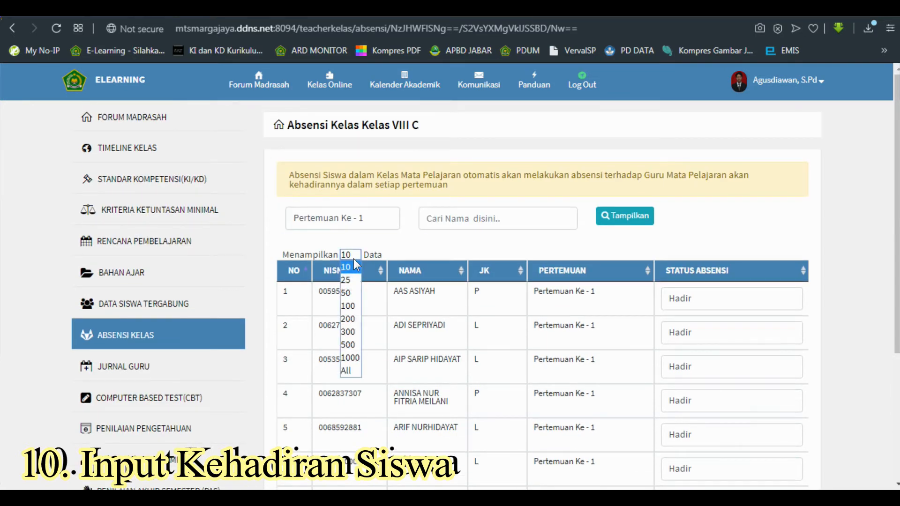
click(345, 368)
scroll(483, 328, down, 10)
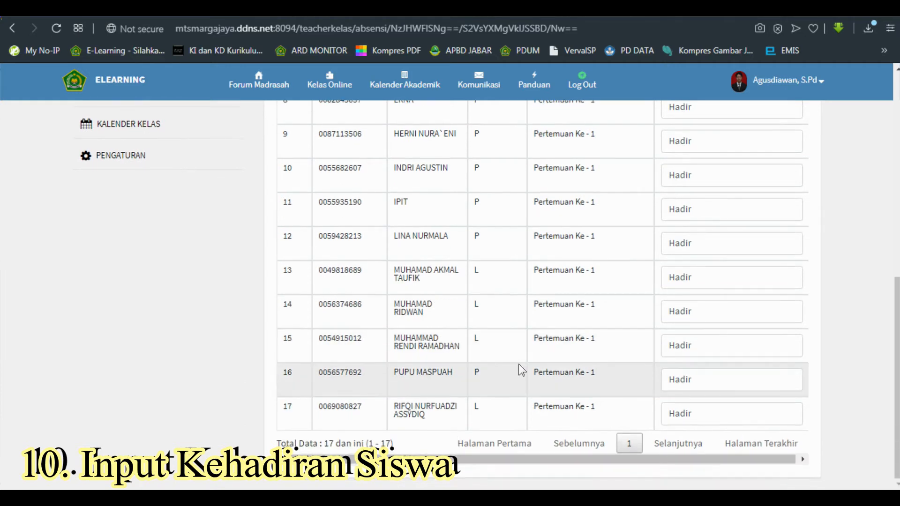
scroll(412, 287, up, 10)
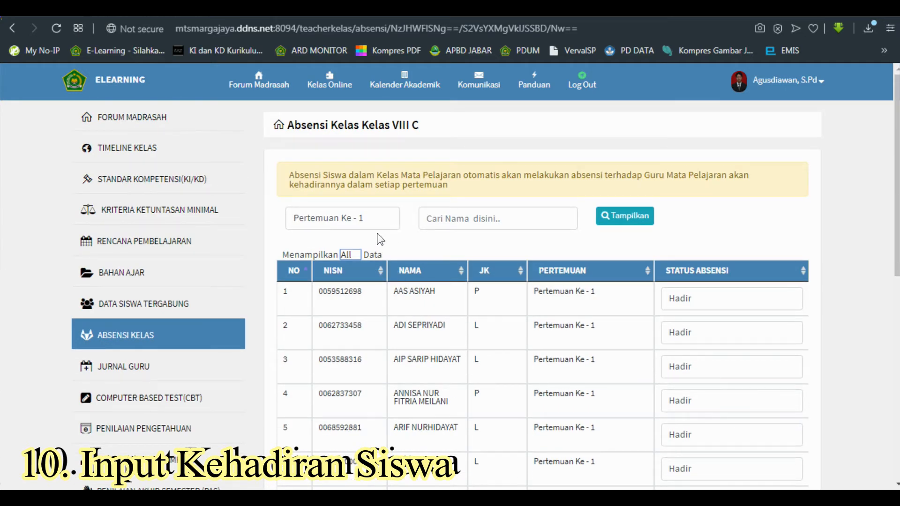
scroll(367, 231, down, 3)
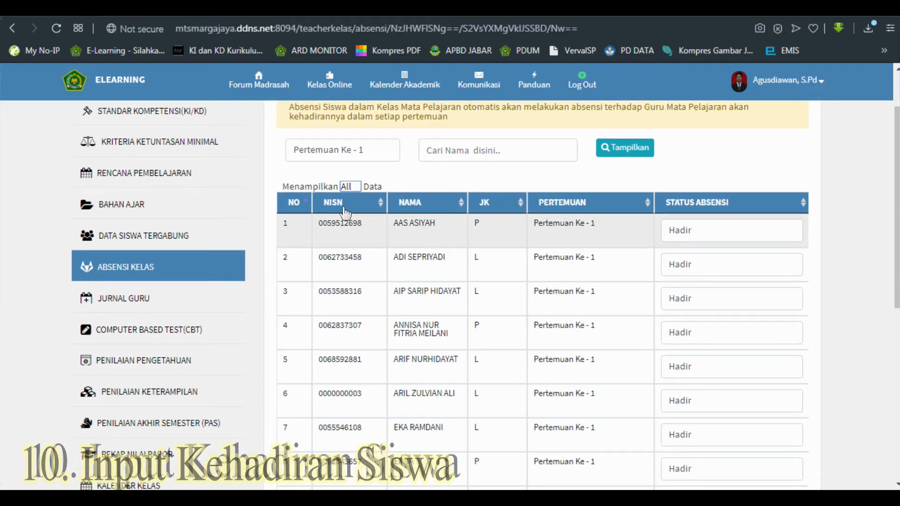
Step: In Jurnal Guru, start a new event entry dated 2020-03-24 for the first student in the list
click(117, 303)
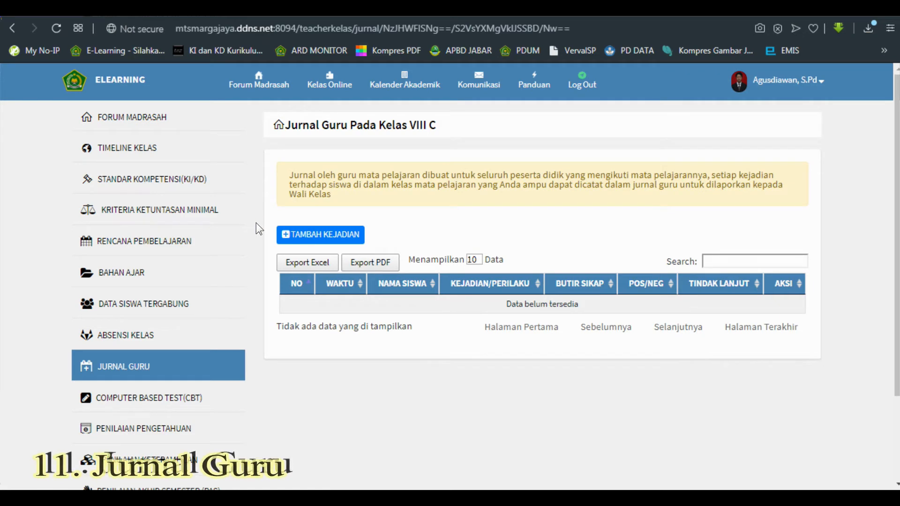
click(305, 237)
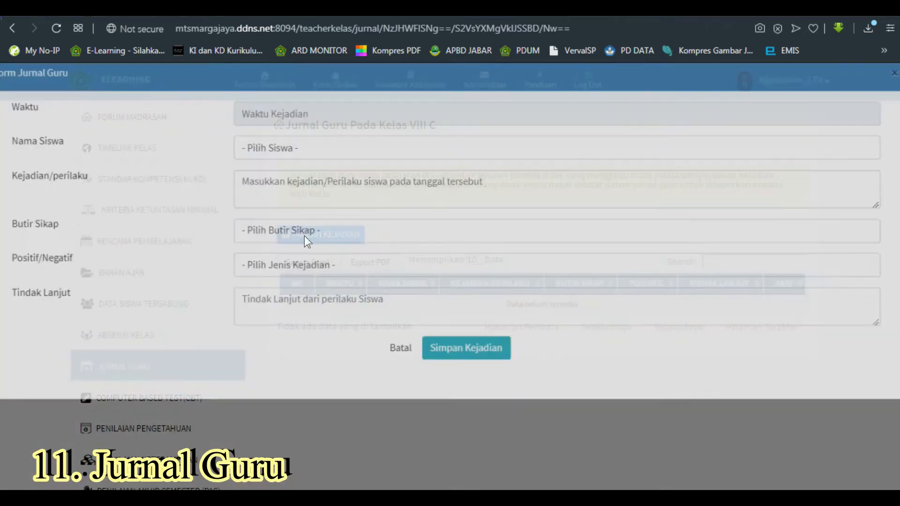
click(262, 121)
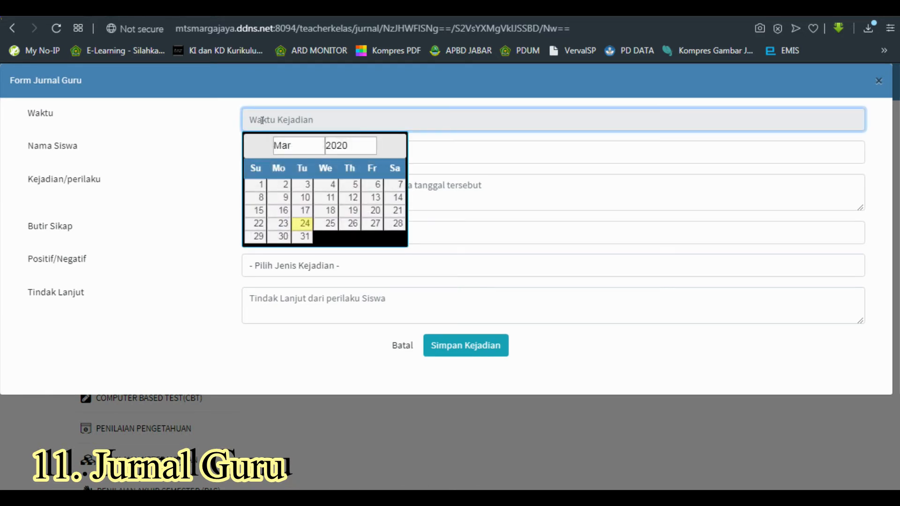
click(297, 224)
click(281, 150)
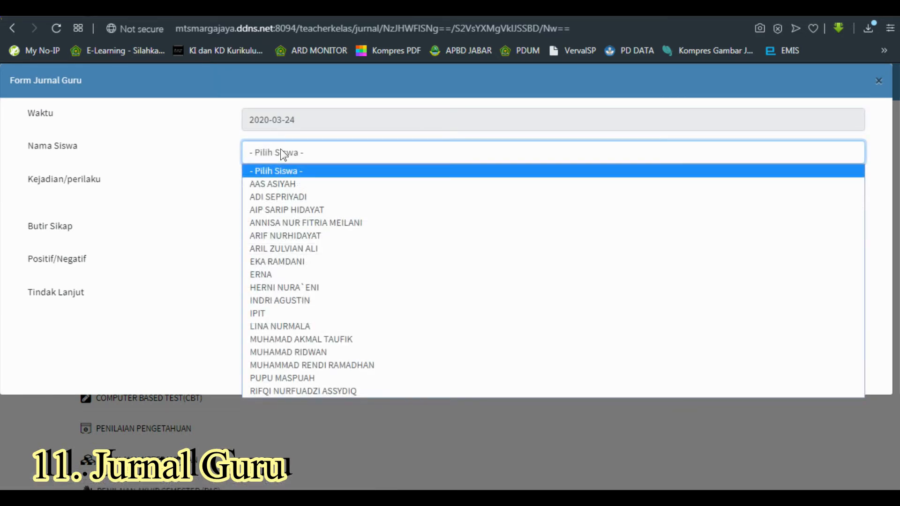
click(278, 185)
Step: Describe the event as "Mendapatkan Nilai Maksimal", with Butir Sikap Disiplin and event type Positif(+)
click(276, 184)
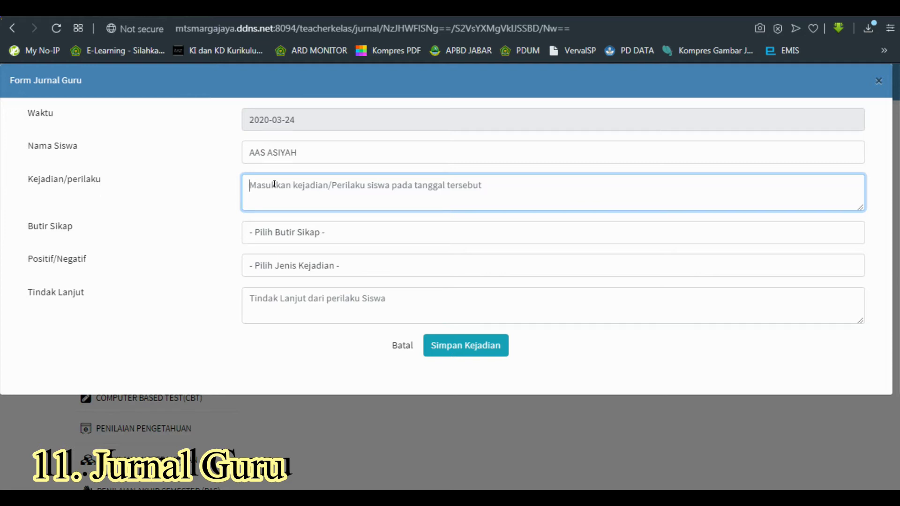
text(Me)
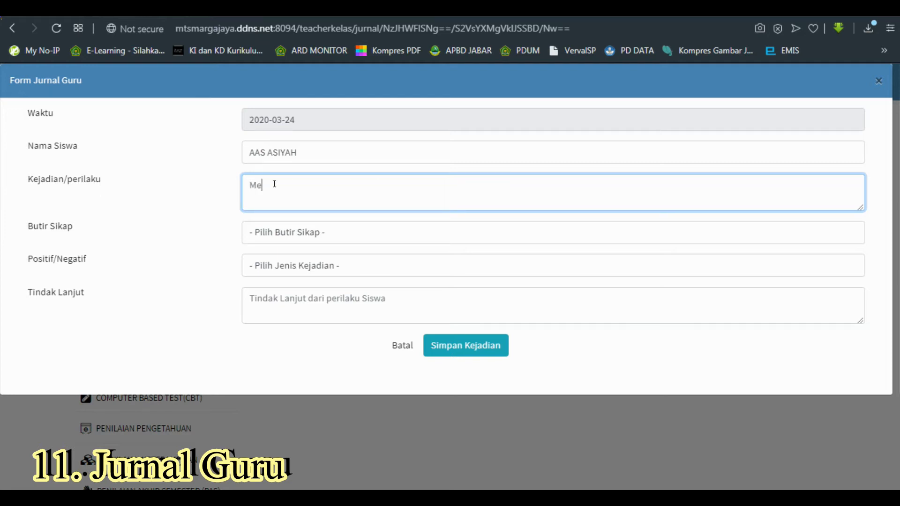
text(ndapatkan Nilai Maksimal)
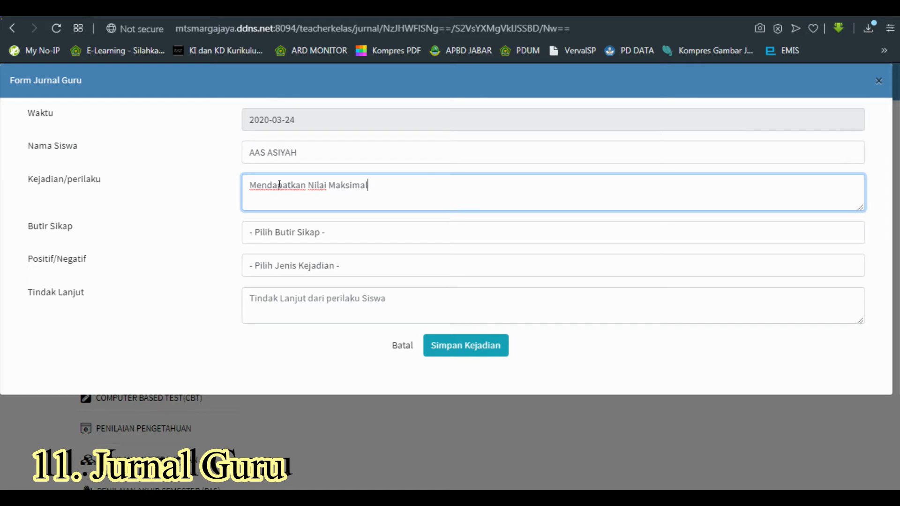
click(281, 233)
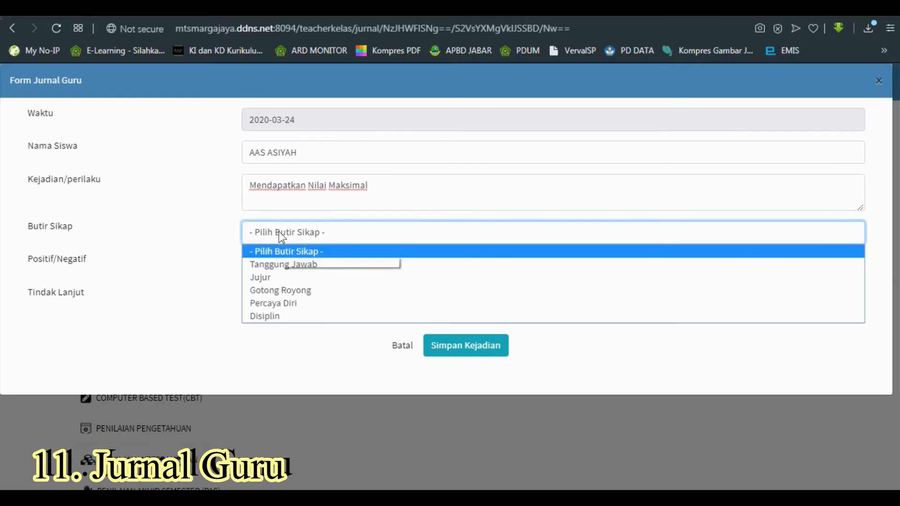
click(272, 315)
click(286, 265)
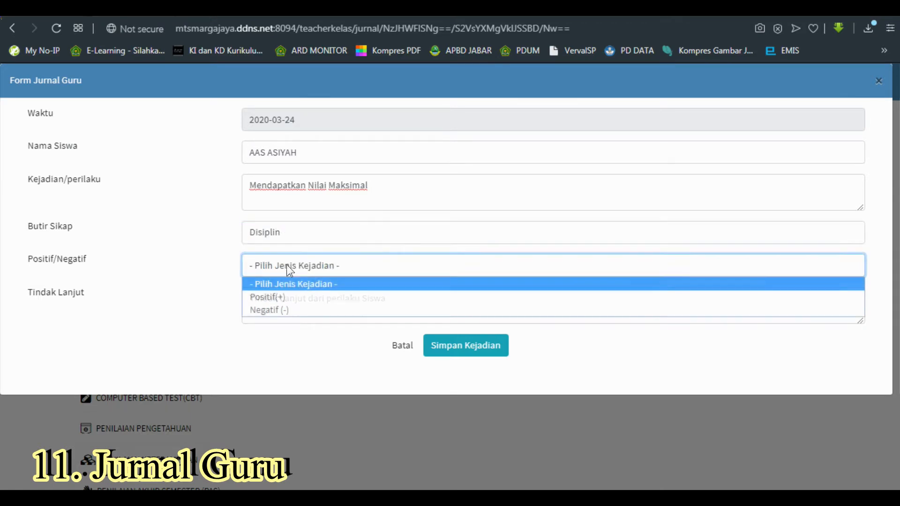
click(268, 297)
Step: Enter "Reward" as the Tindak Lanjut of the journal entry and save the event
click(258, 299)
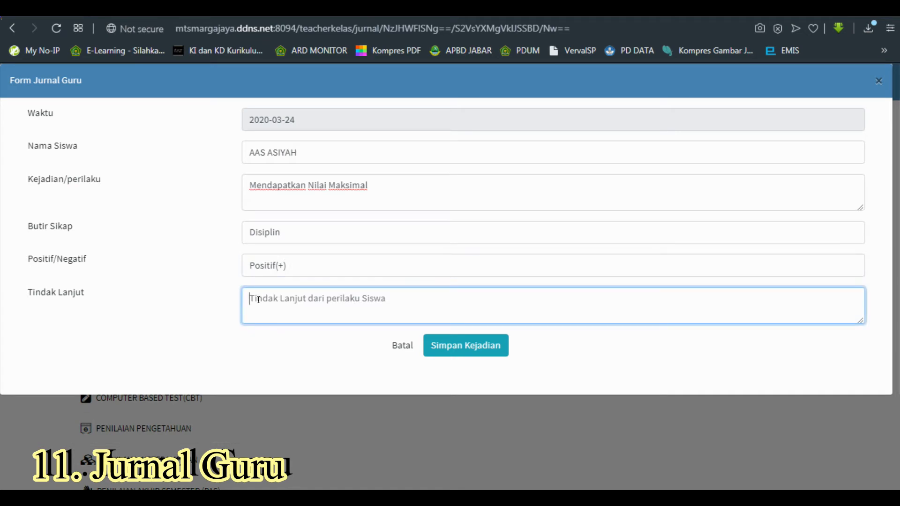
text(Reward)
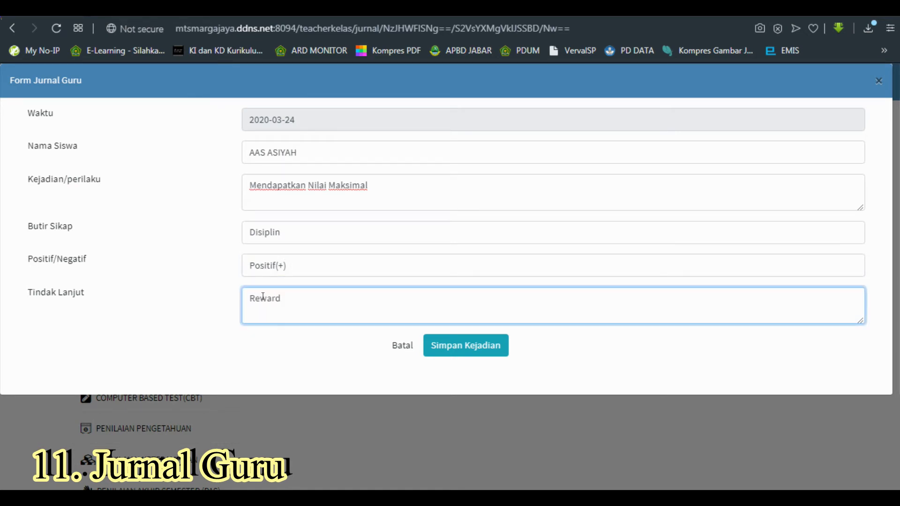
click(474, 350)
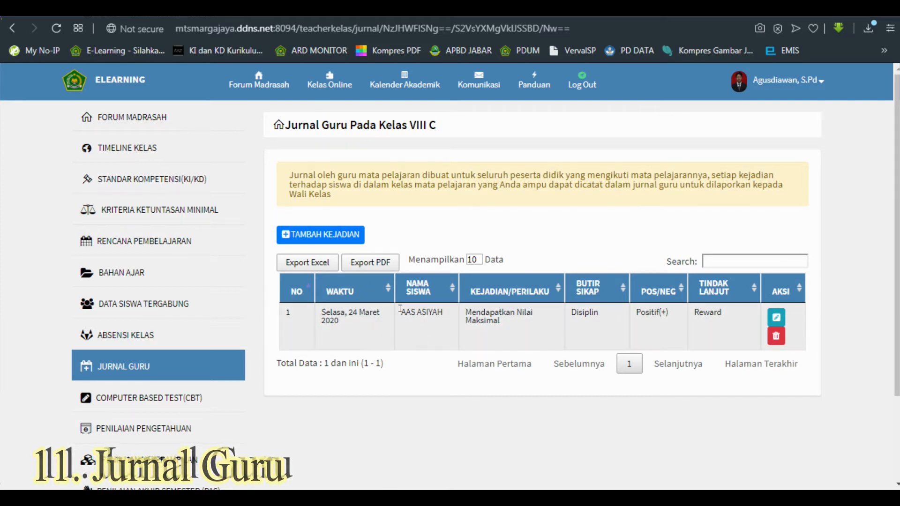
Step: Create a new Computer Based Test exam of type Penilaian Harian for basic competency "3.1 Mendeskripsikaan ..."
scroll(388, 345, down, 1)
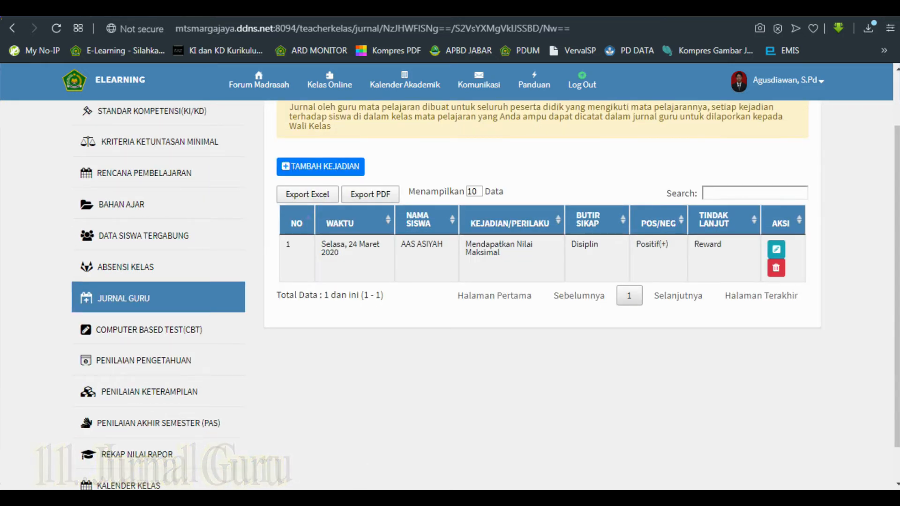
click(219, 330)
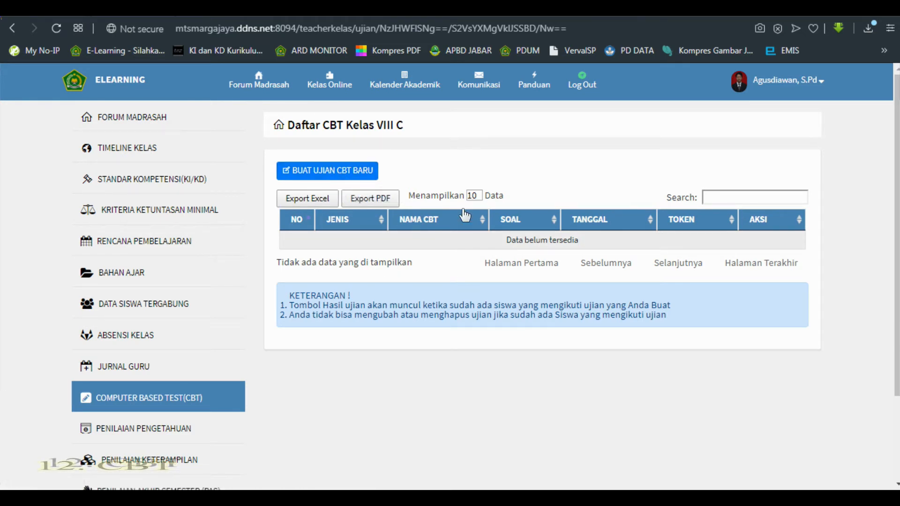
click(331, 177)
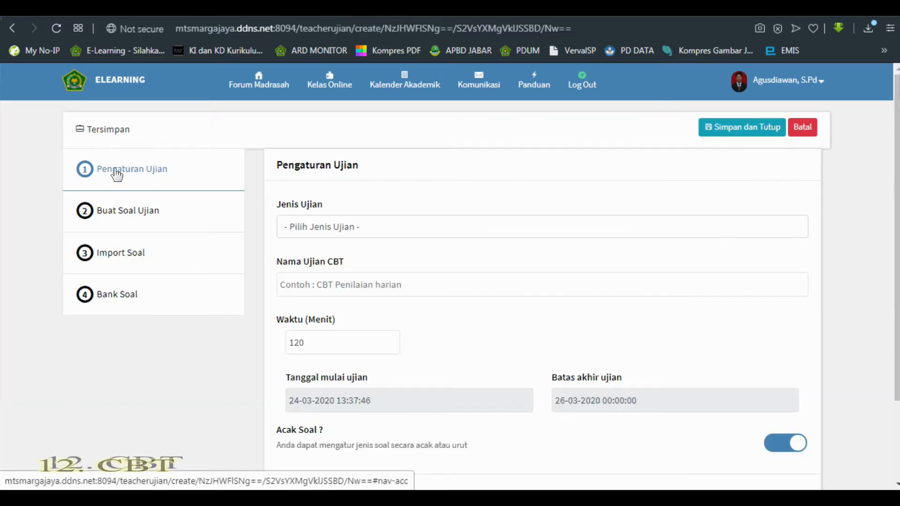
click(311, 229)
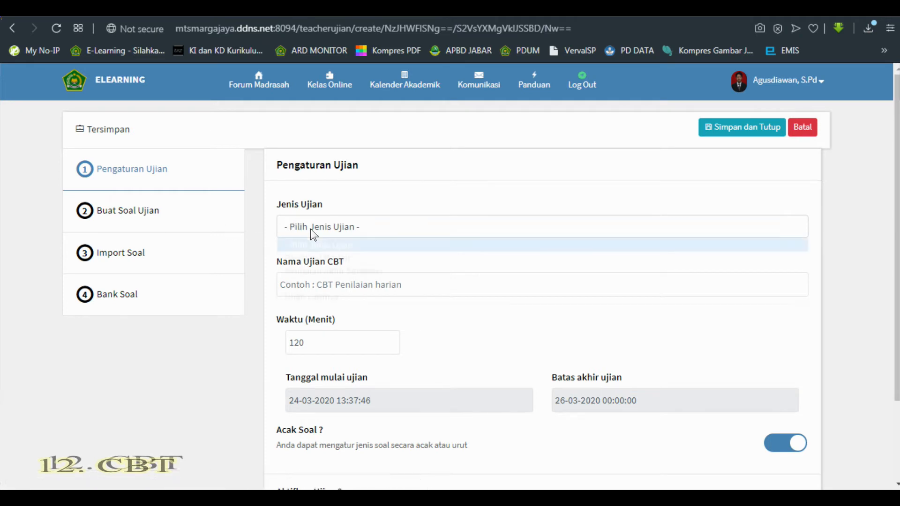
click(312, 257)
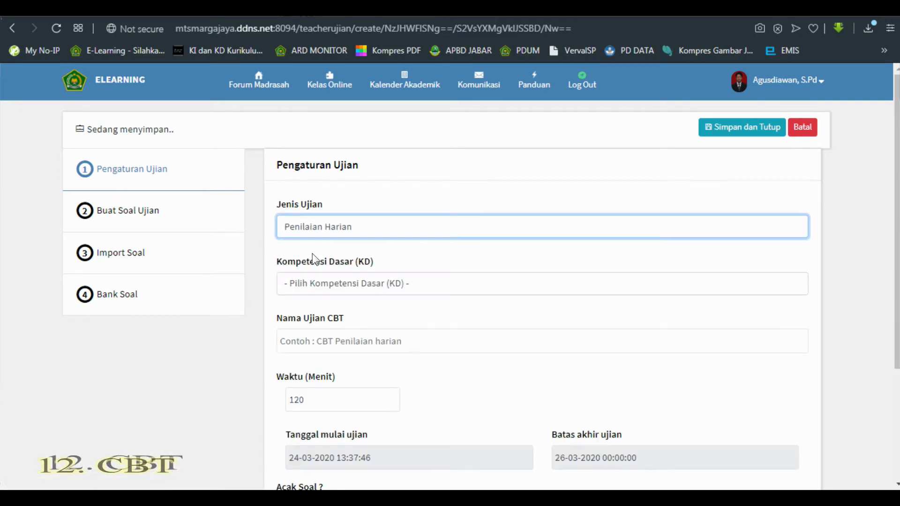
click(308, 283)
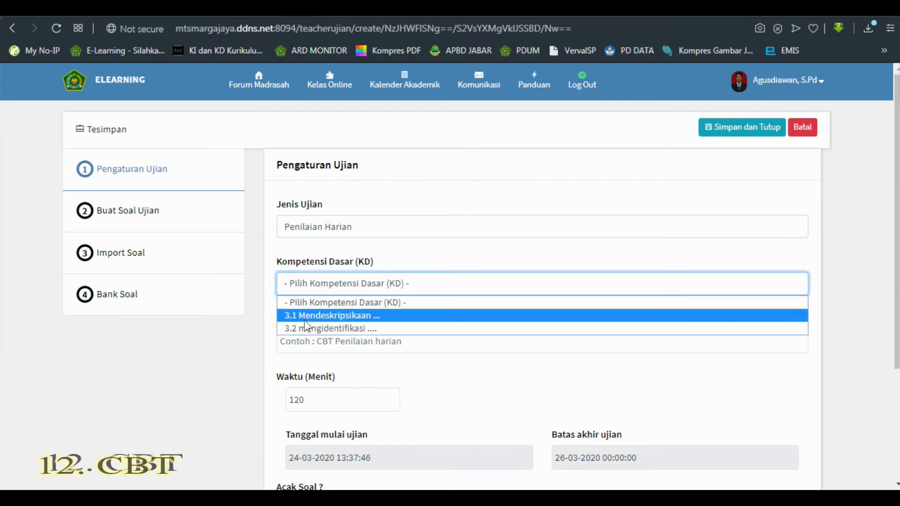
click(303, 316)
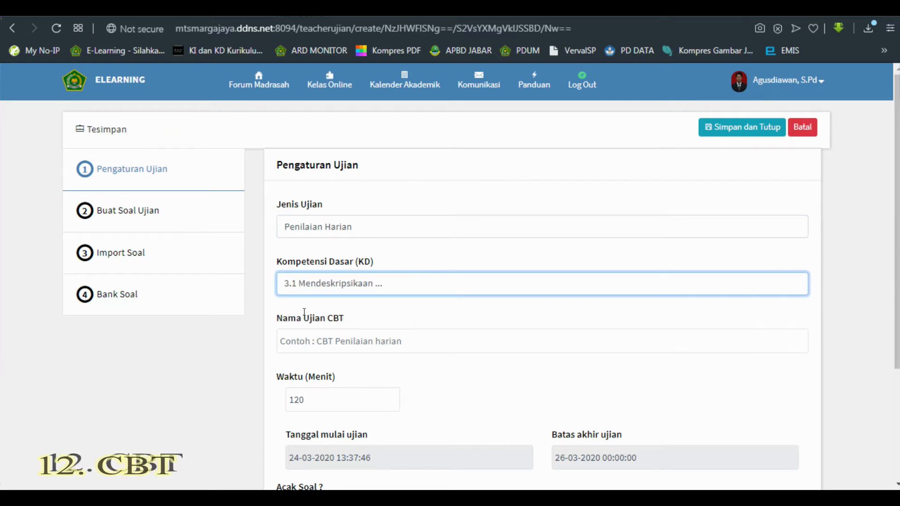
Step: Name the CBT exam "Penilaian Harian ke-1"
click(304, 338)
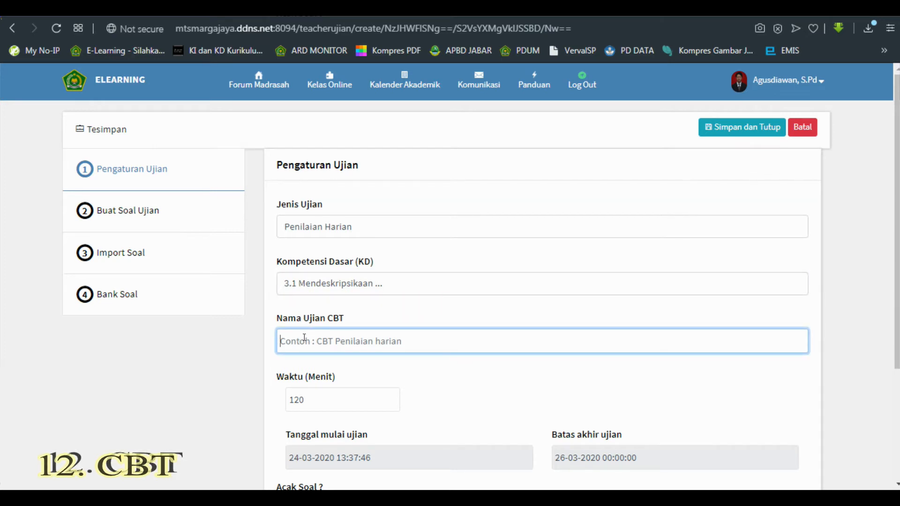
text(Penilaian )
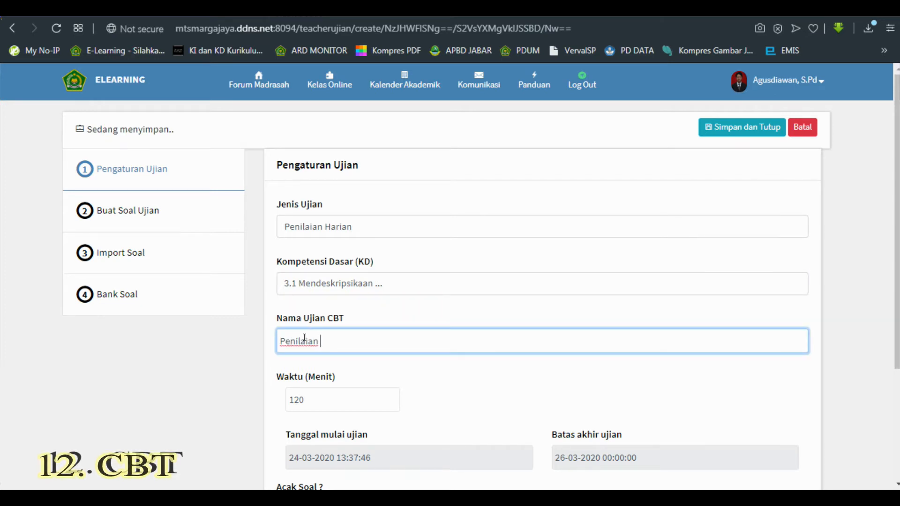
text(Haria)
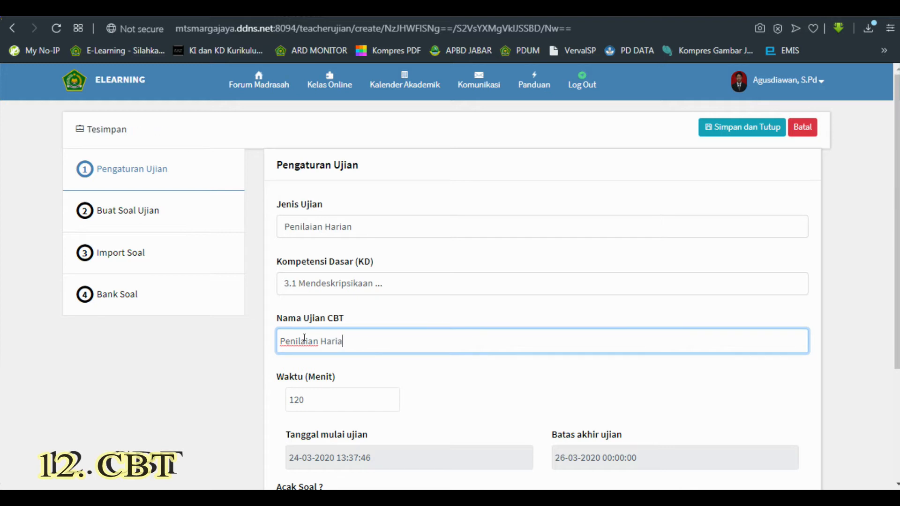
text(n k)
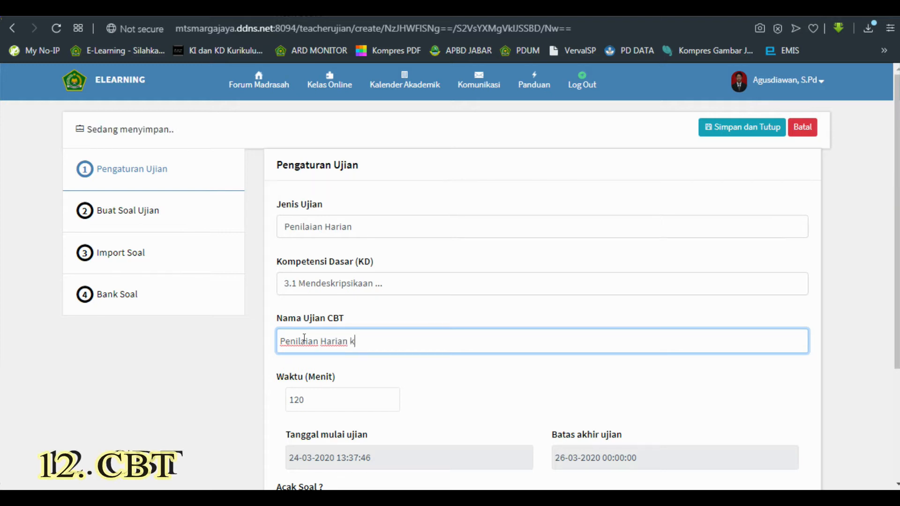
text(e-1)
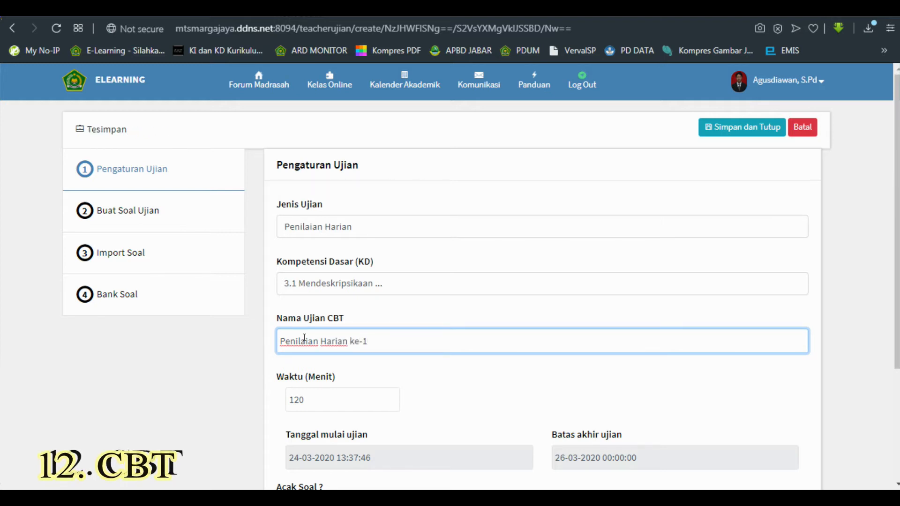
scroll(317, 383, down, 3)
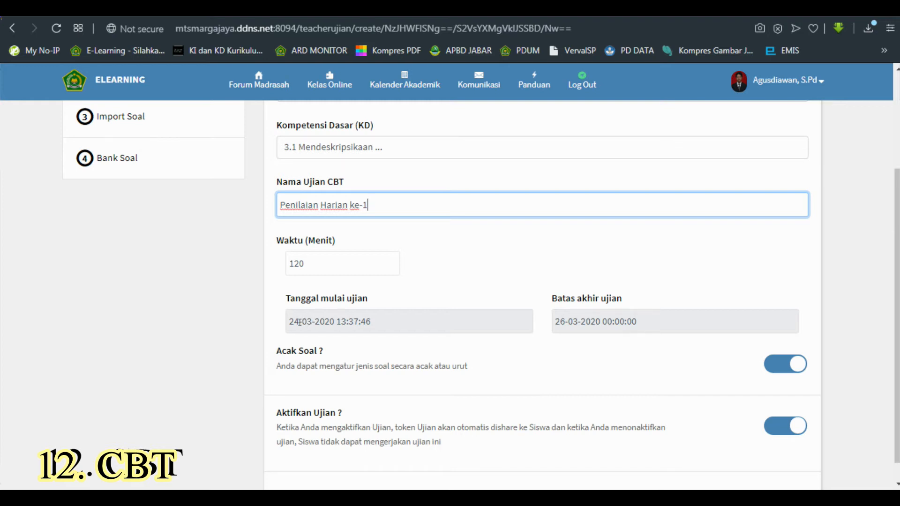
click(343, 321)
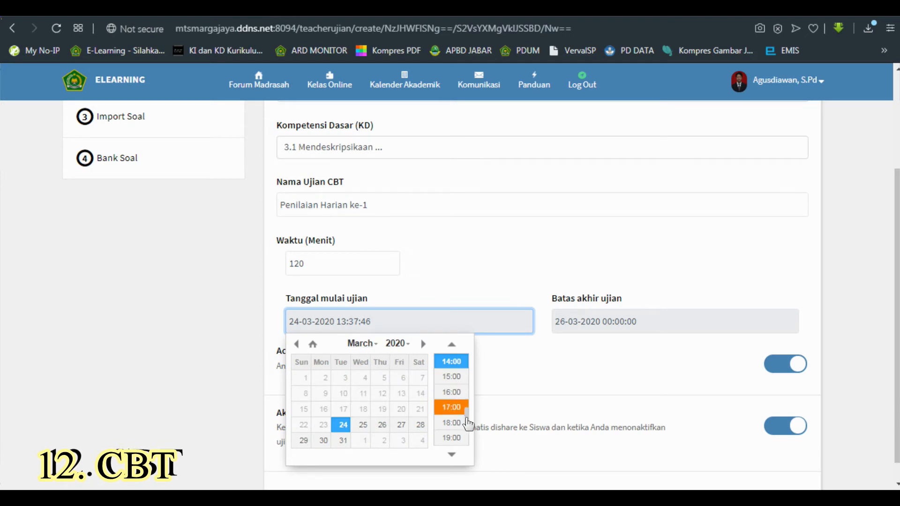
drag(466, 423, 467, 388)
click(449, 401)
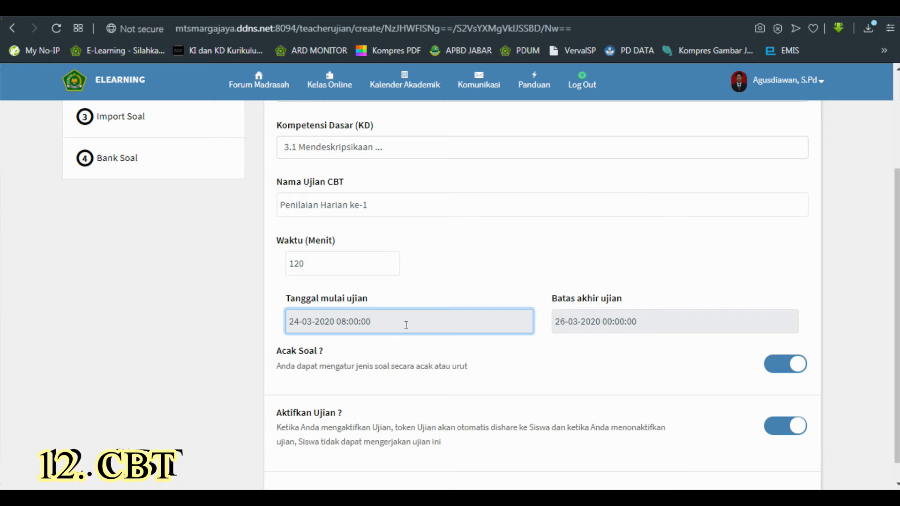
click(592, 318)
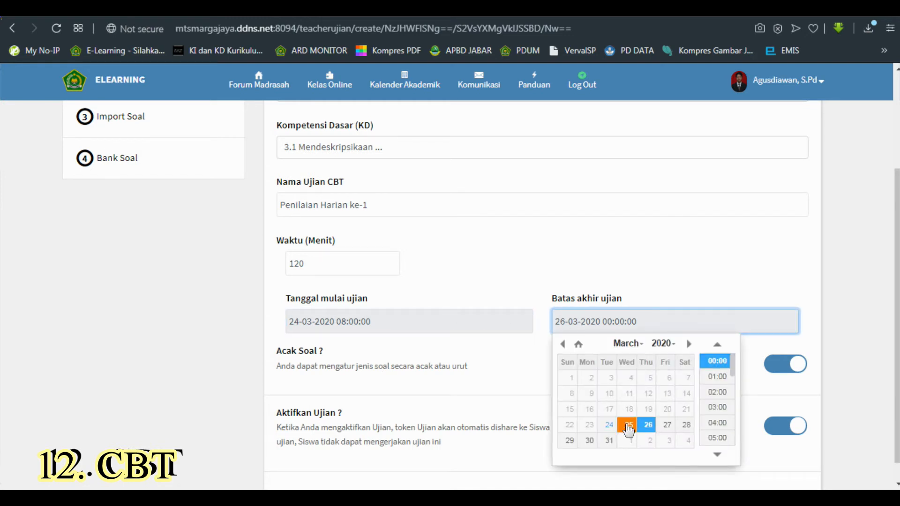
click(628, 427)
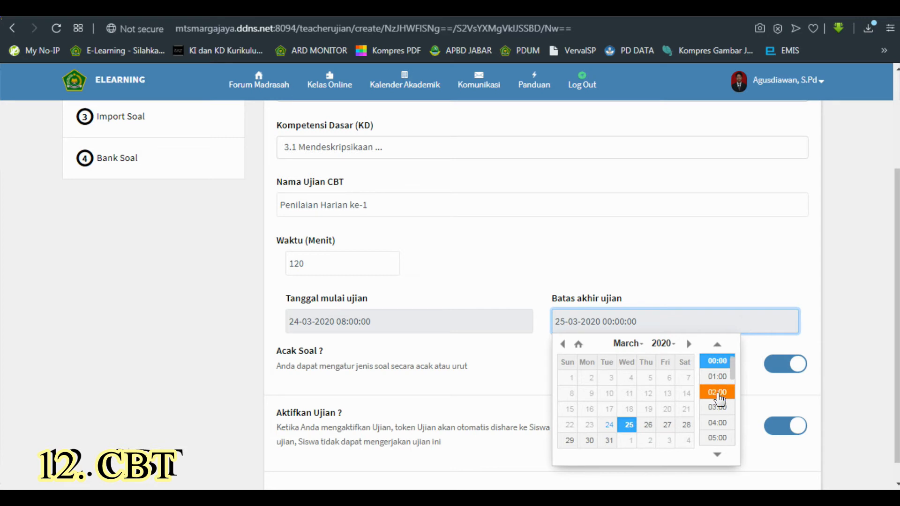
scroll(720, 399, down, 5)
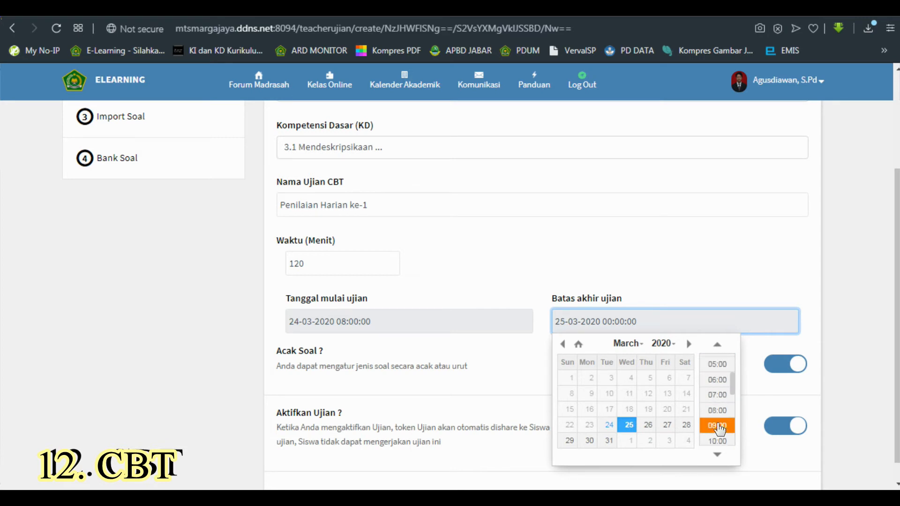
scroll(721, 429, down, 4)
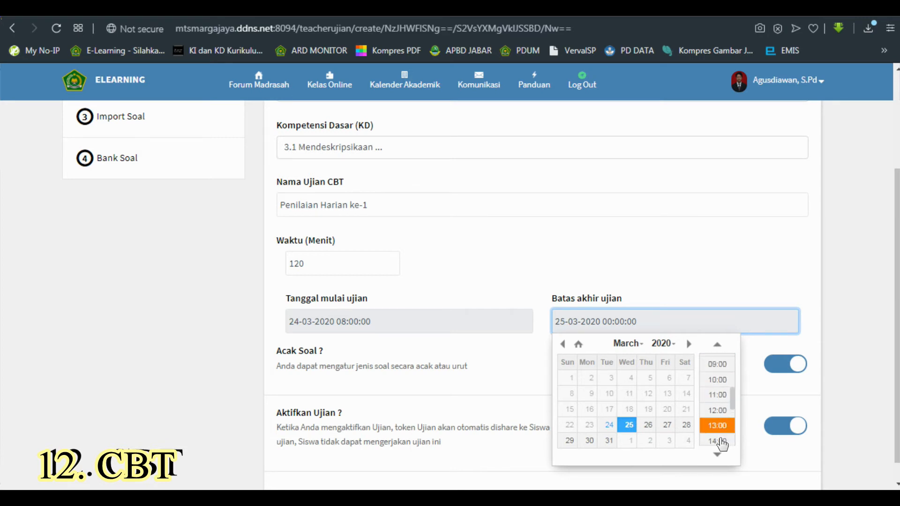
click(720, 441)
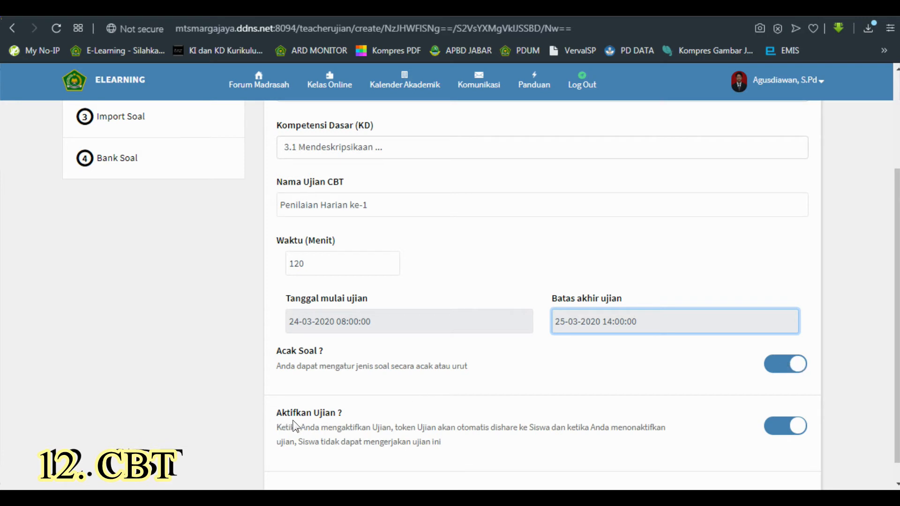
Step: Switch off Aktifkan Ujian for the exam and review its settings
click(783, 433)
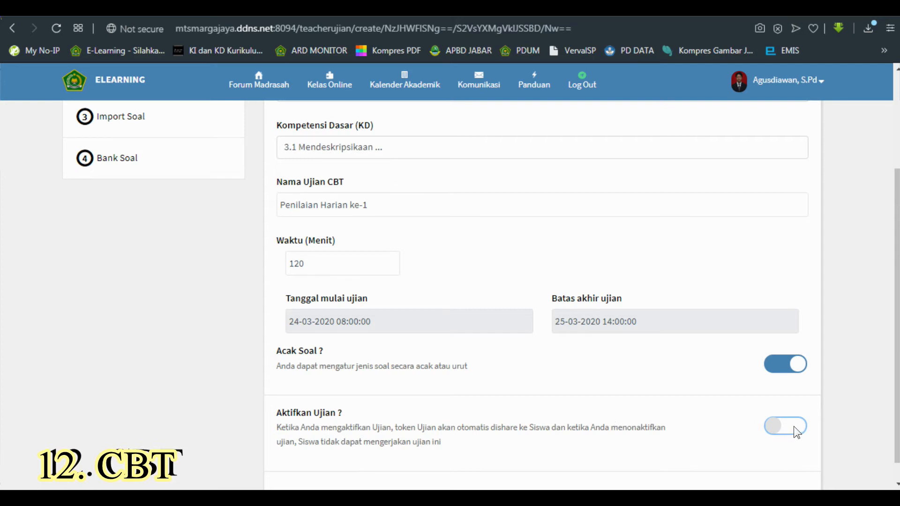
click(796, 431)
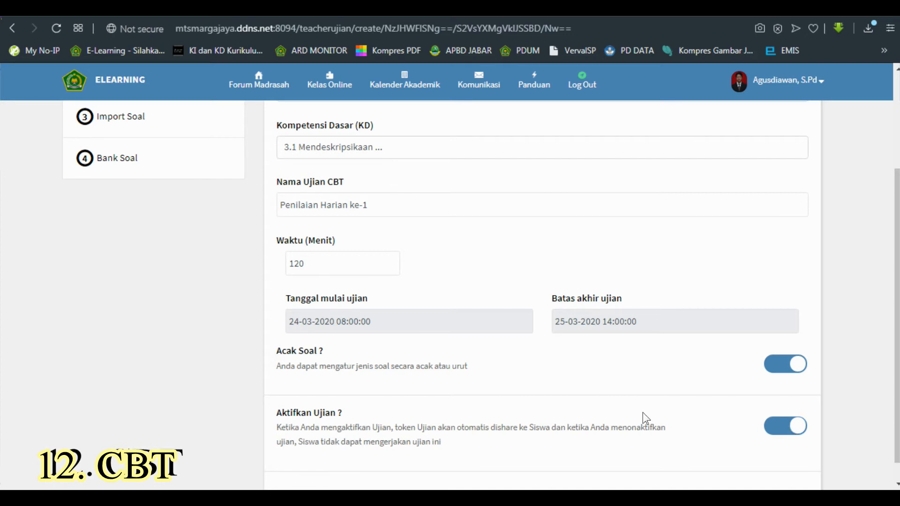
click(772, 425)
scroll(466, 245, up, 4)
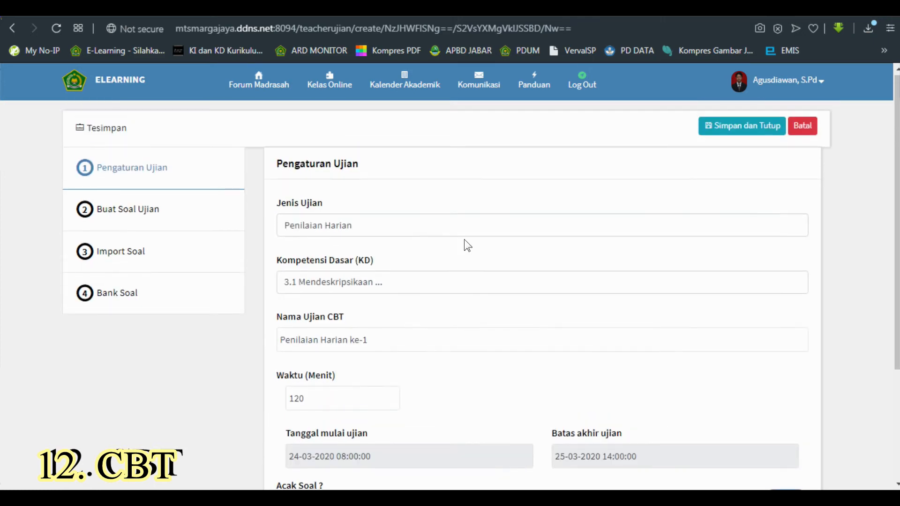
scroll(582, 363, down, 5)
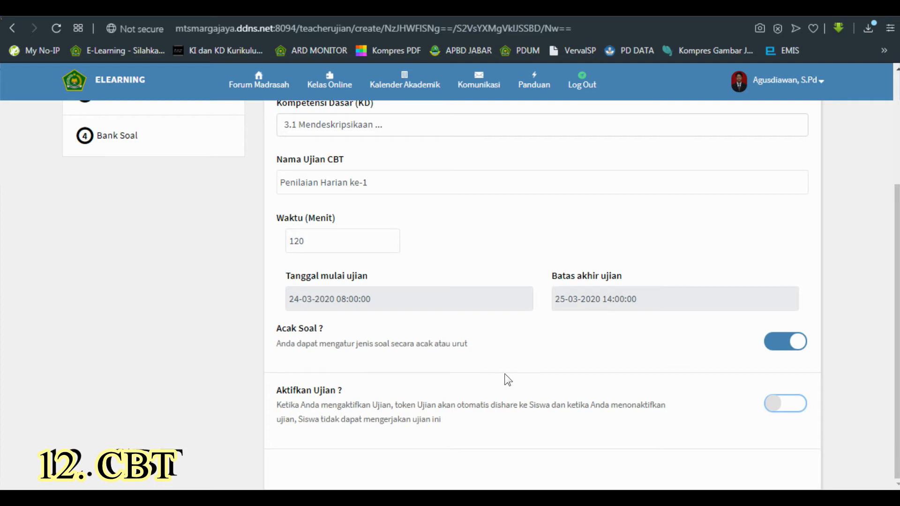
scroll(779, 413, up, 3)
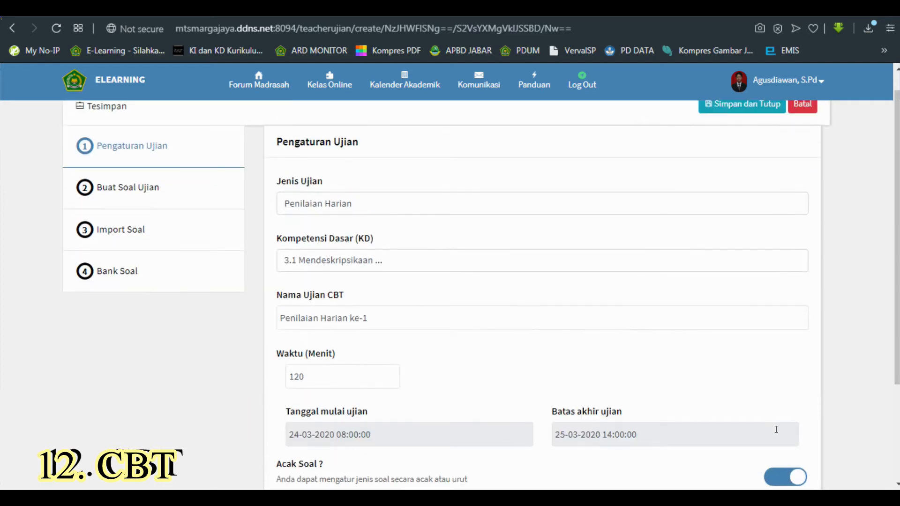
scroll(753, 424, down, 3)
scroll(734, 416, up, 3)
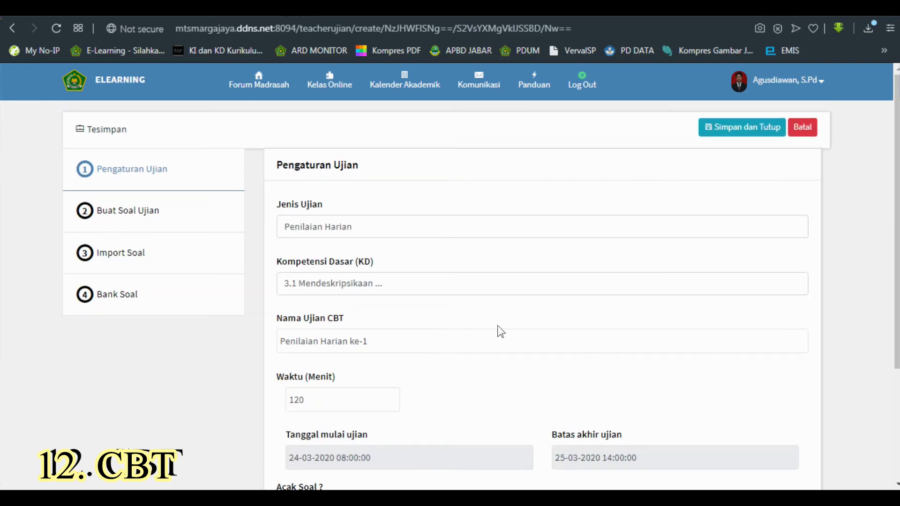
Step: Create the first exam question as Salah Benar (True/False) with the text "Windows 7 adalah sistem operas perangkat lunak"
click(130, 213)
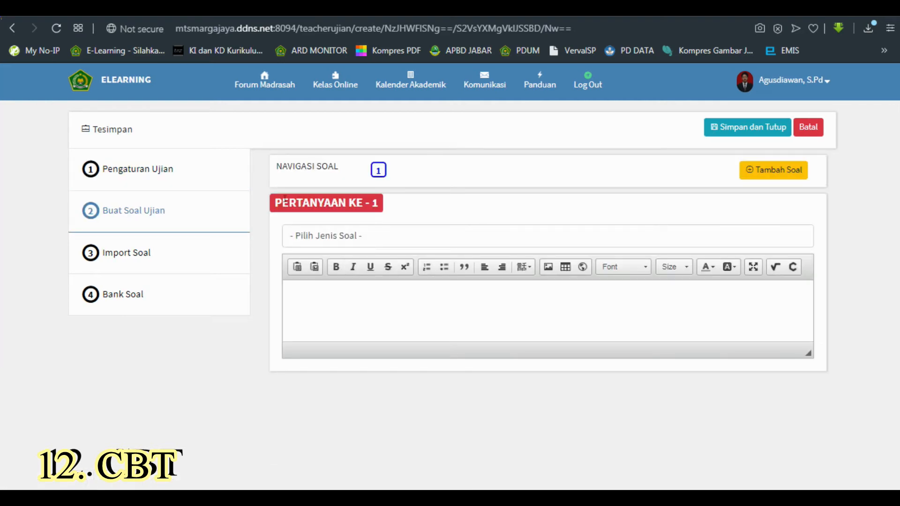
click(334, 235)
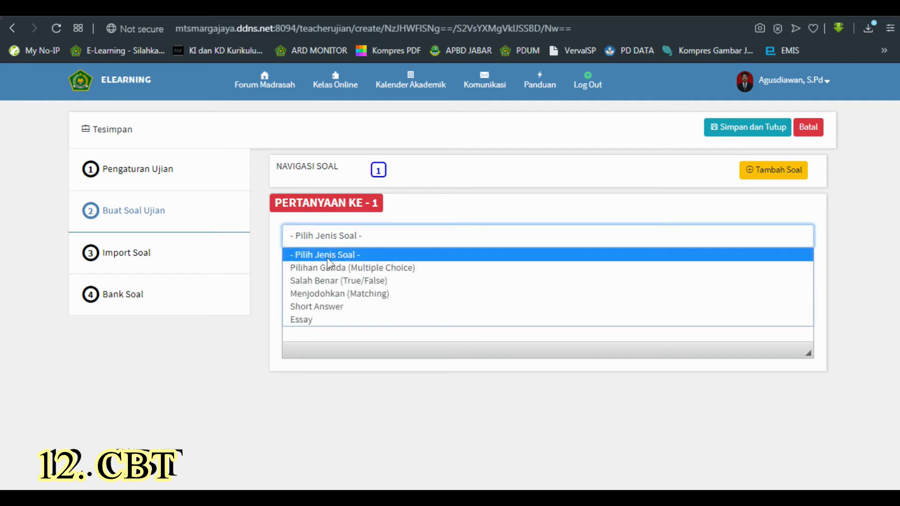
click(323, 280)
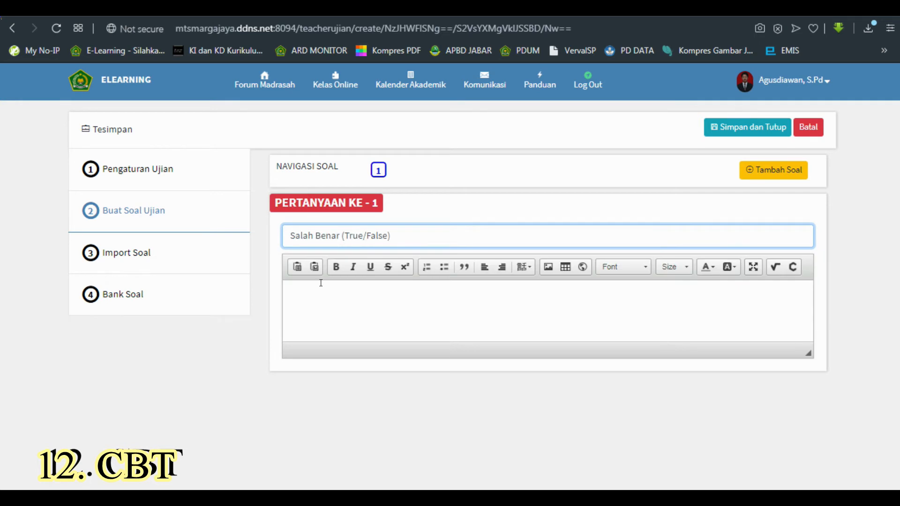
click(313, 296)
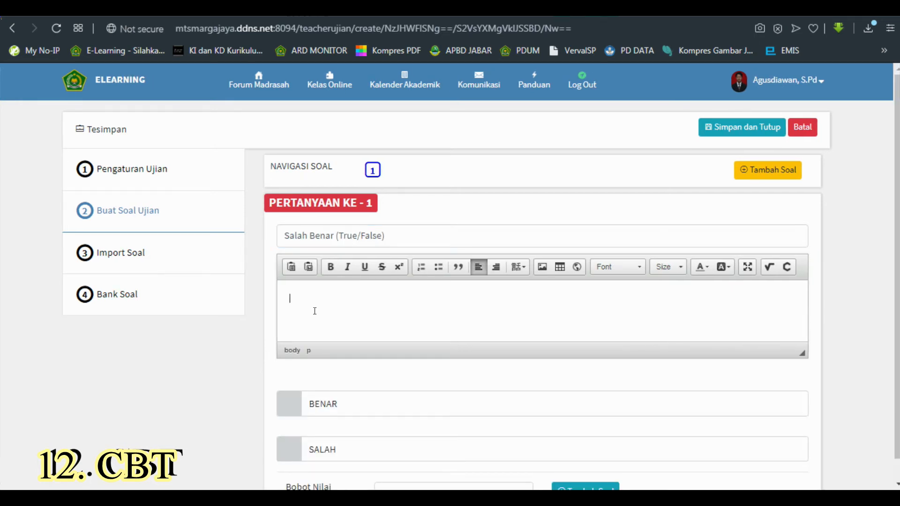
text(Windows 7 adala)
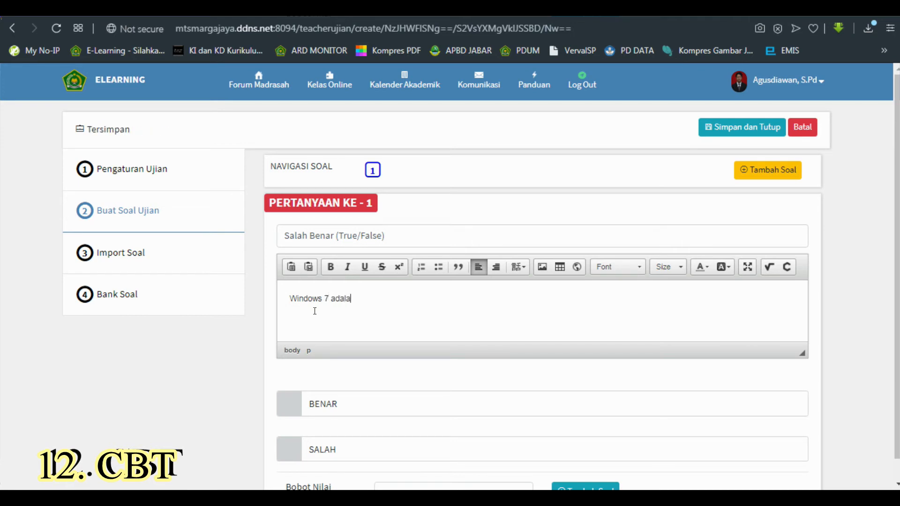
text(h sistem operas perang)
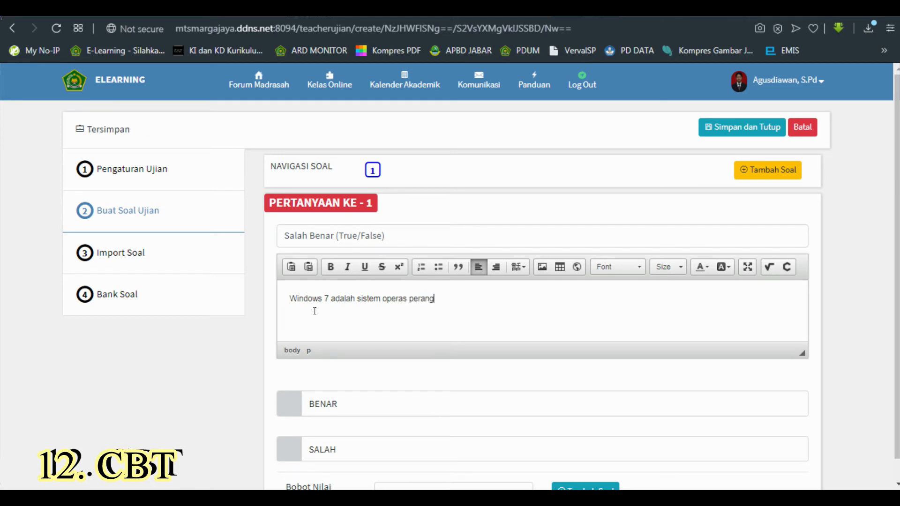
text(kat lunak)
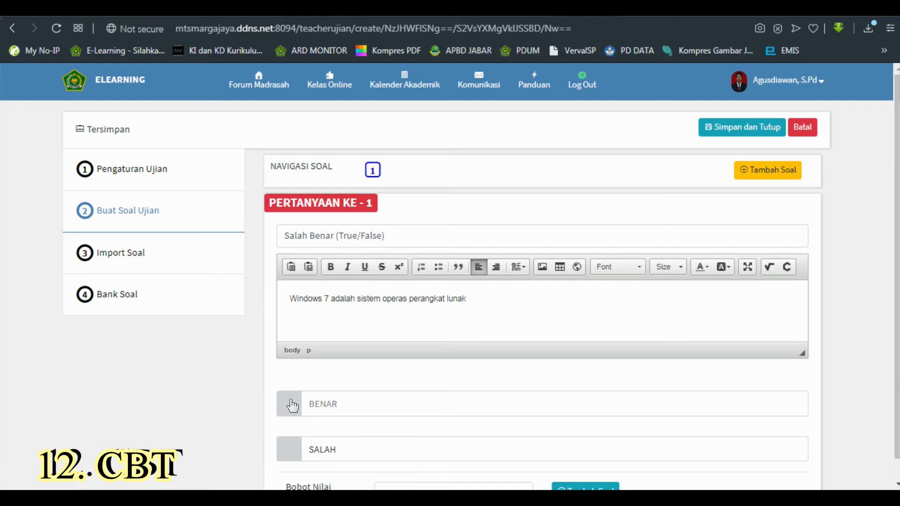
Step: Mark BENAR as the correct answer to the first question
click(293, 405)
click(300, 459)
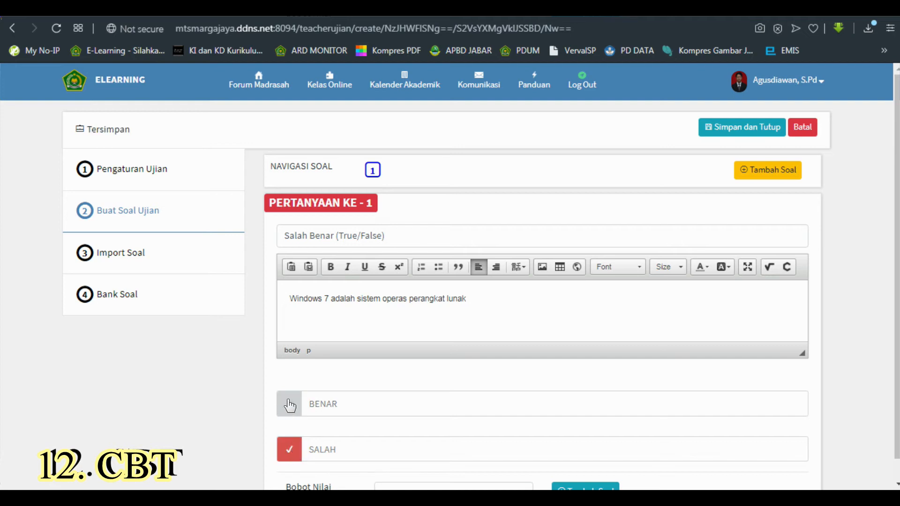
click(290, 406)
scroll(422, 382, down, 1)
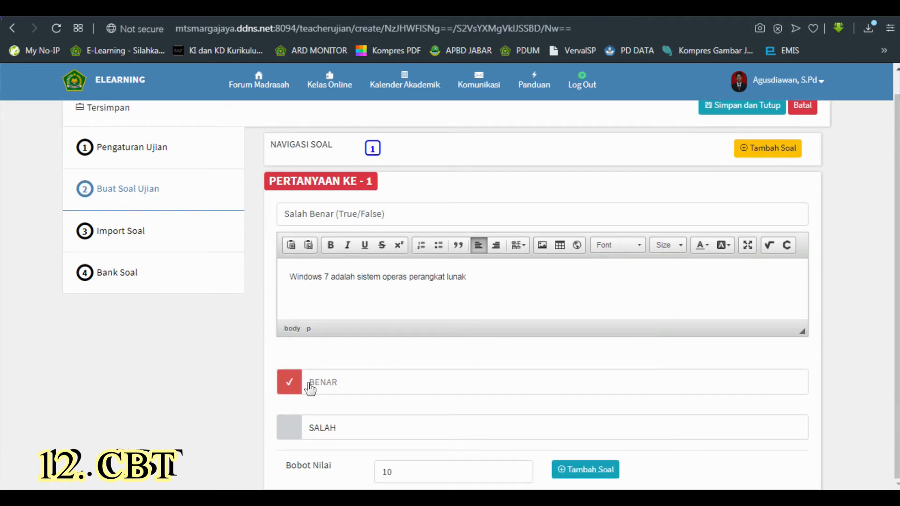
scroll(422, 359, up, 1)
scroll(562, 422, down, 1)
Step: Add a second question of type Essay with the text "tuliskan manfaat e-learning"
click(594, 469)
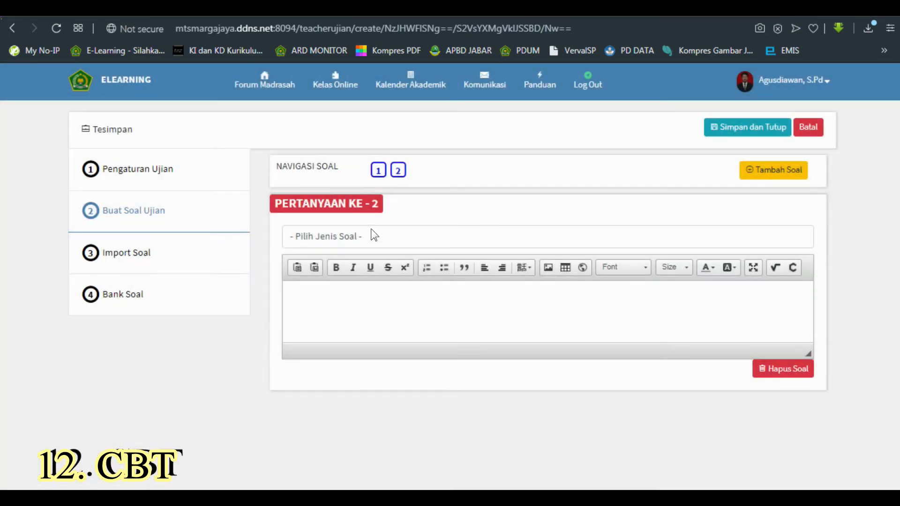
click(313, 235)
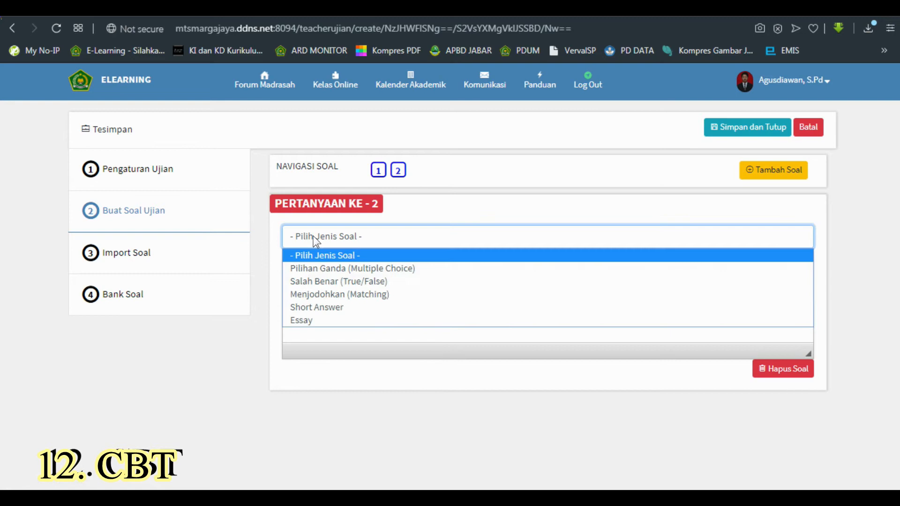
click(303, 319)
click(313, 295)
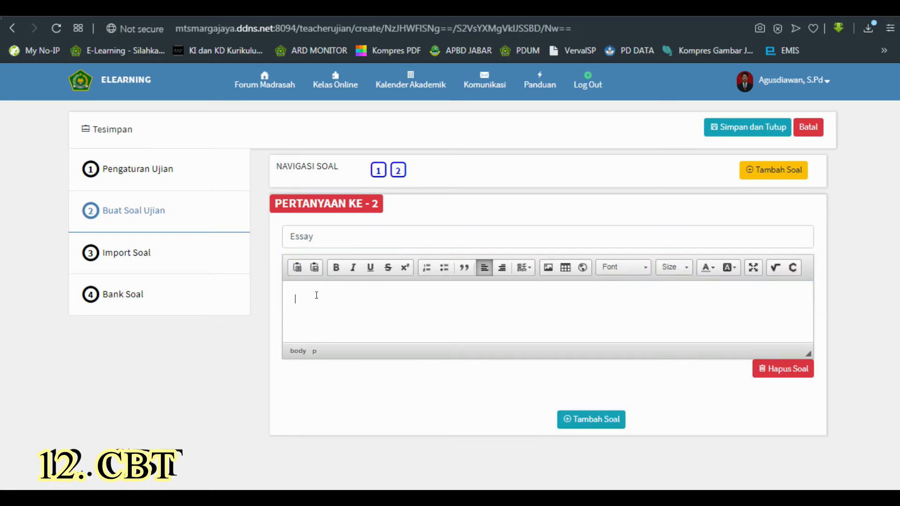
text(tuliskan manfaat e0-learning)
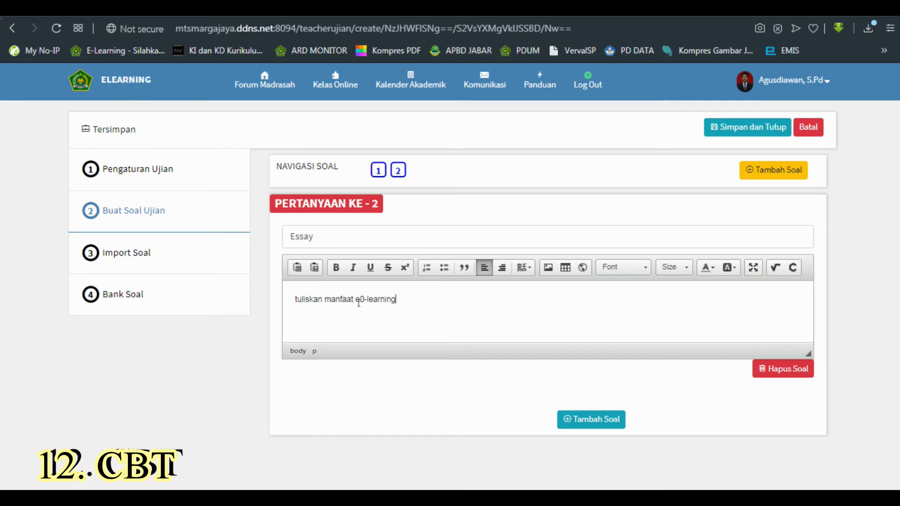
key(Delete)
Step: Examine the Import Soal template upload and the Bank Soal list as other sources of exam questions
click(125, 258)
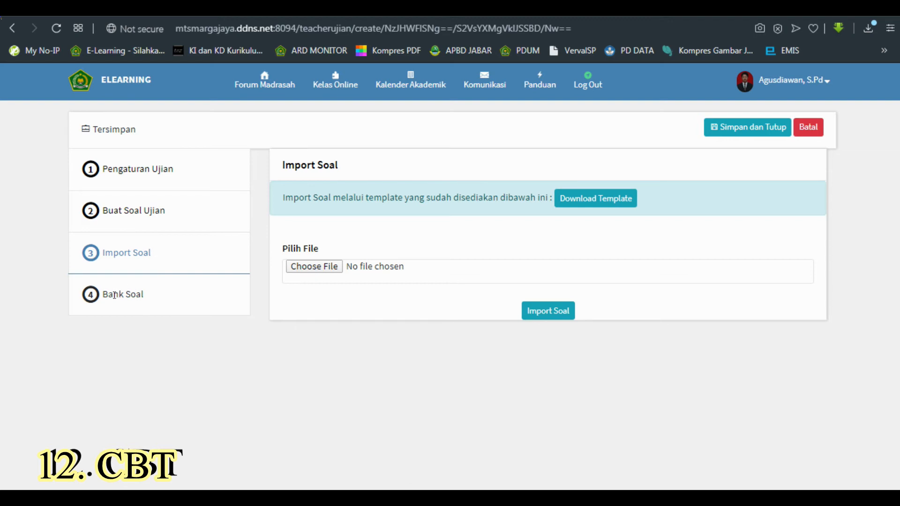
click(111, 296)
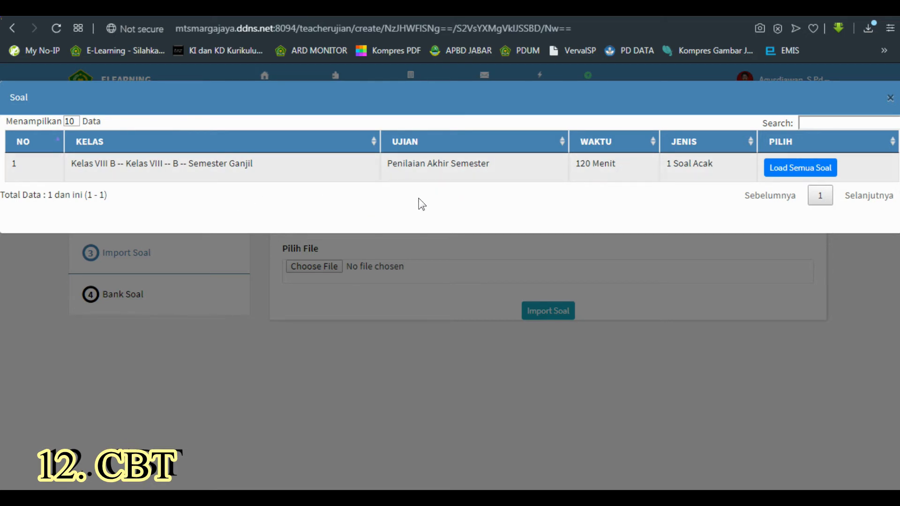
click(887, 98)
click(117, 214)
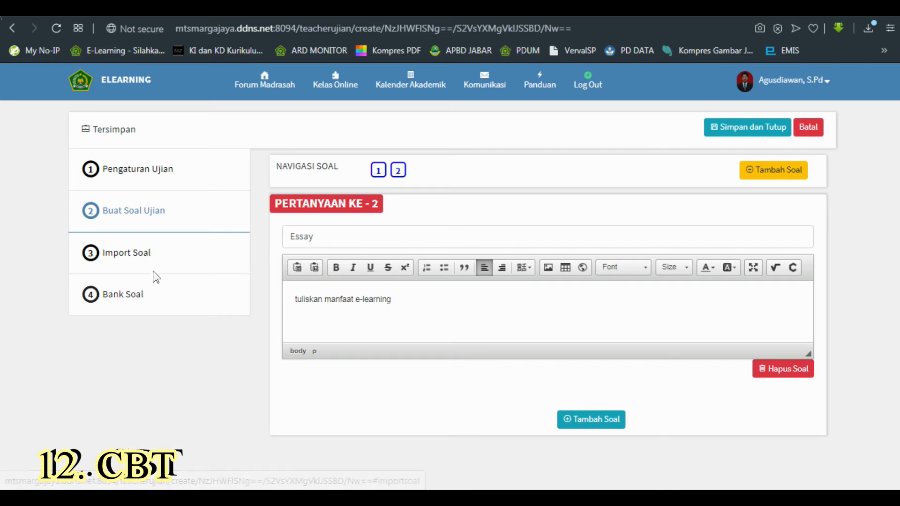
click(125, 255)
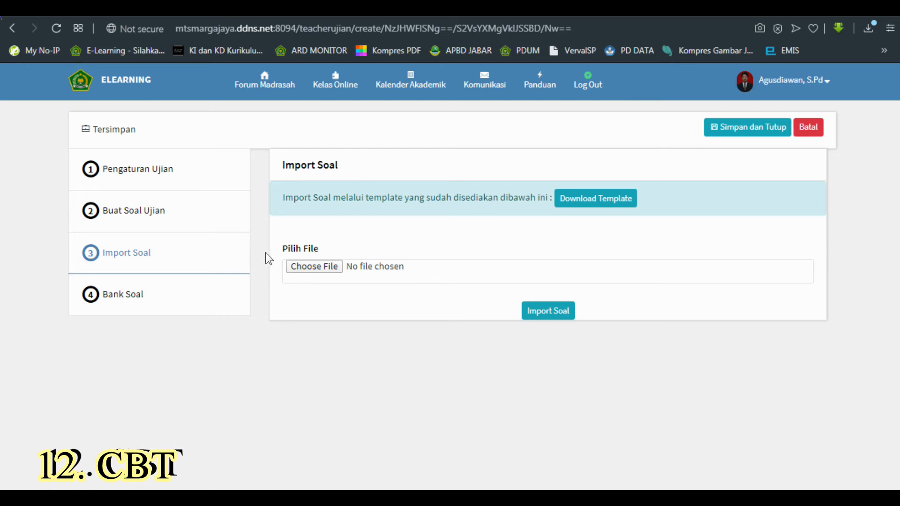
Step: Save and close the CBT exam, confirming the save
click(743, 135)
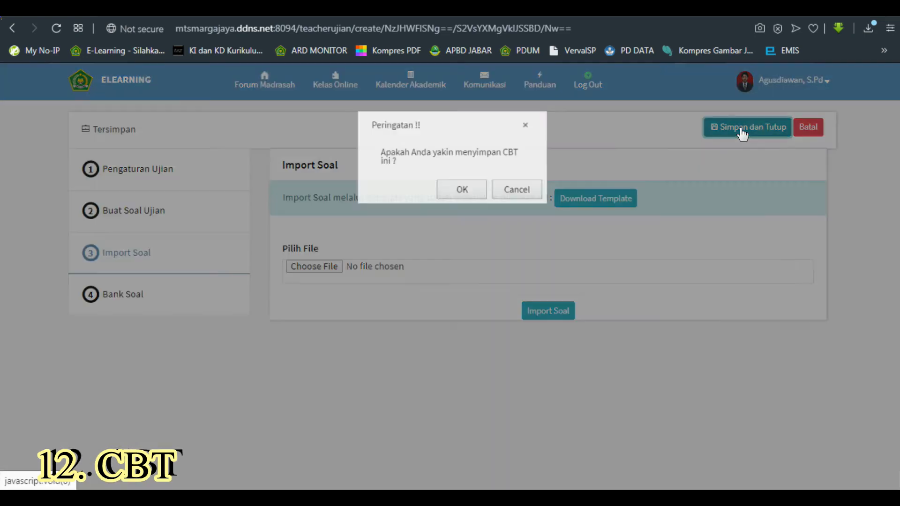
click(460, 194)
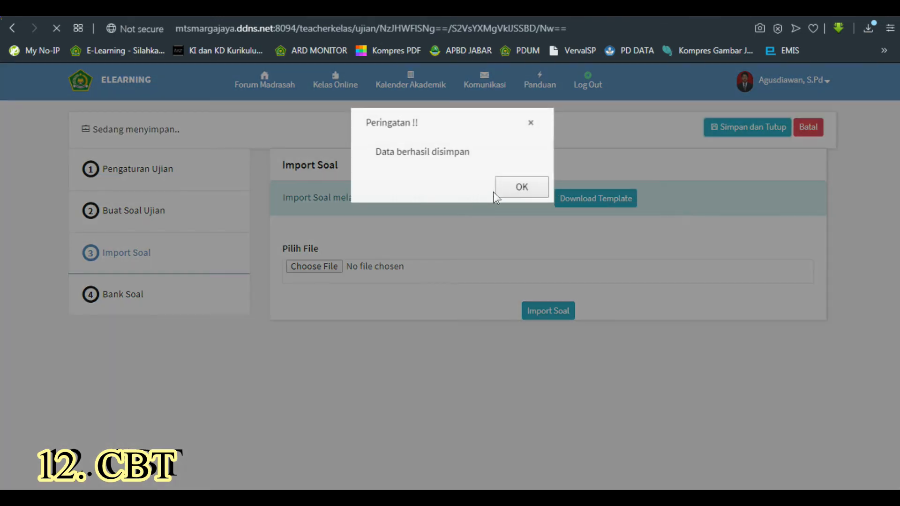
click(494, 185)
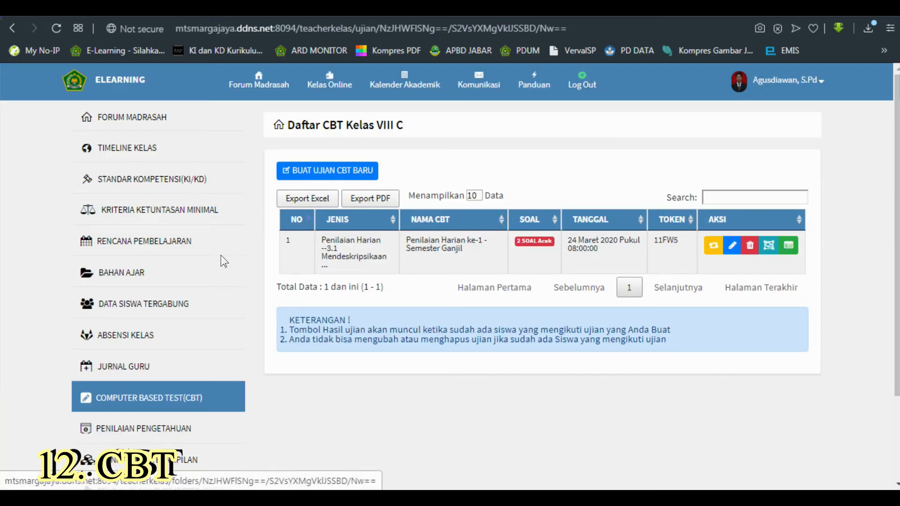
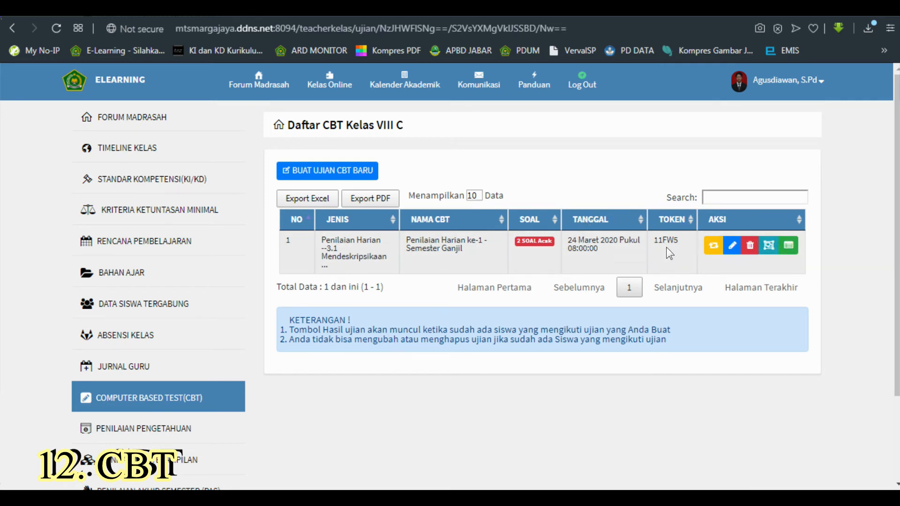
Step: Select and copy the exam token listed for Penilaian Harian ke-1
drag(654, 241, 678, 240)
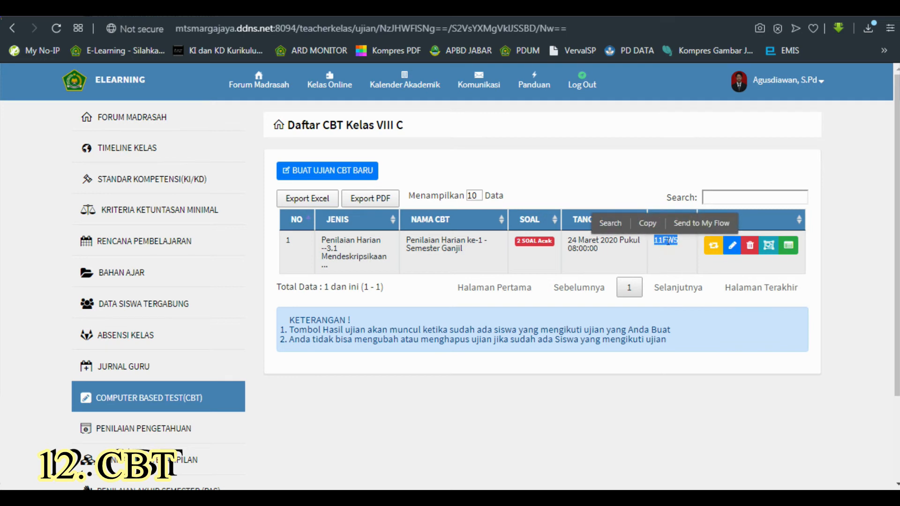
key(ctrl+c)
click(659, 239)
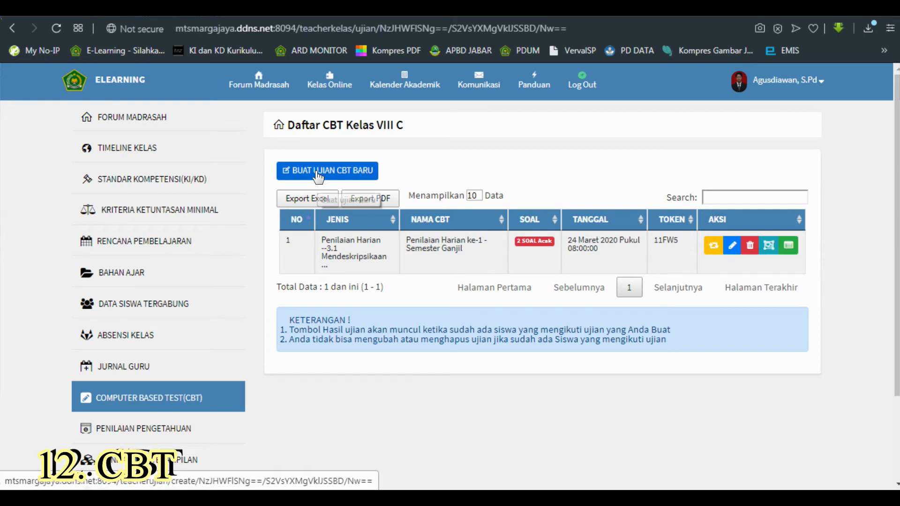
Step: Create a new CBT exam for Kelas VIII C with Penilaian Akhir Semester as its exam type
click(320, 174)
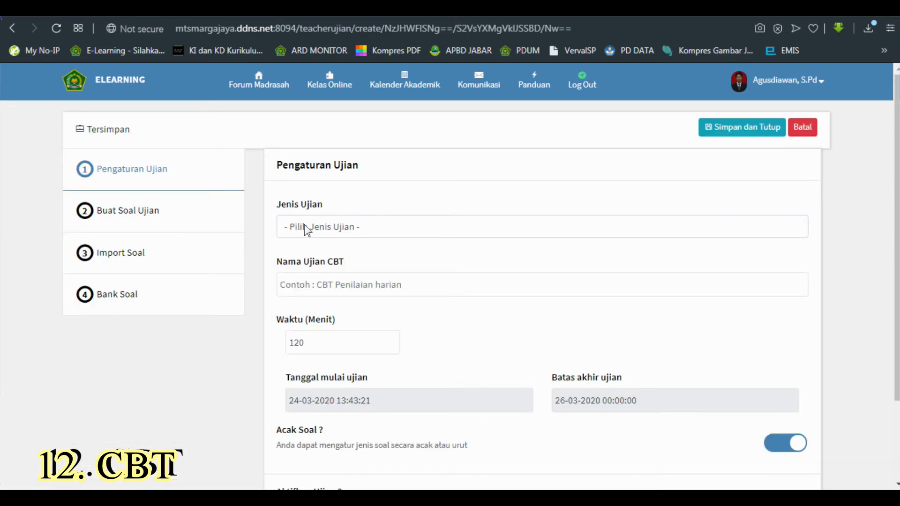
click(290, 221)
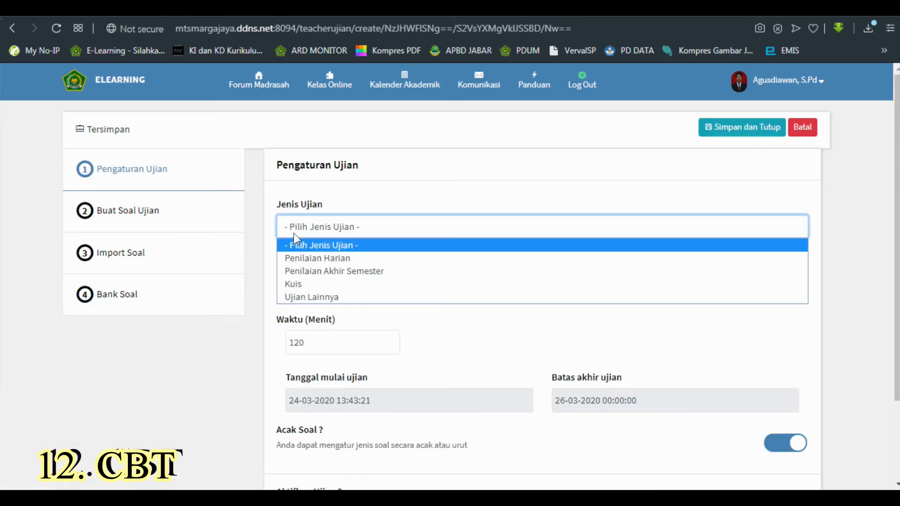
click(330, 272)
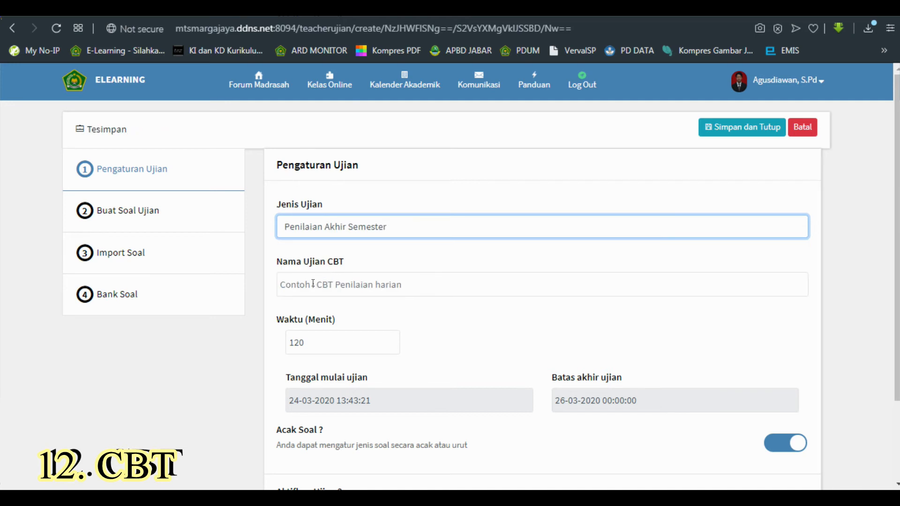
Step: Enter PAT as the name of the new CBT exam
click(312, 285)
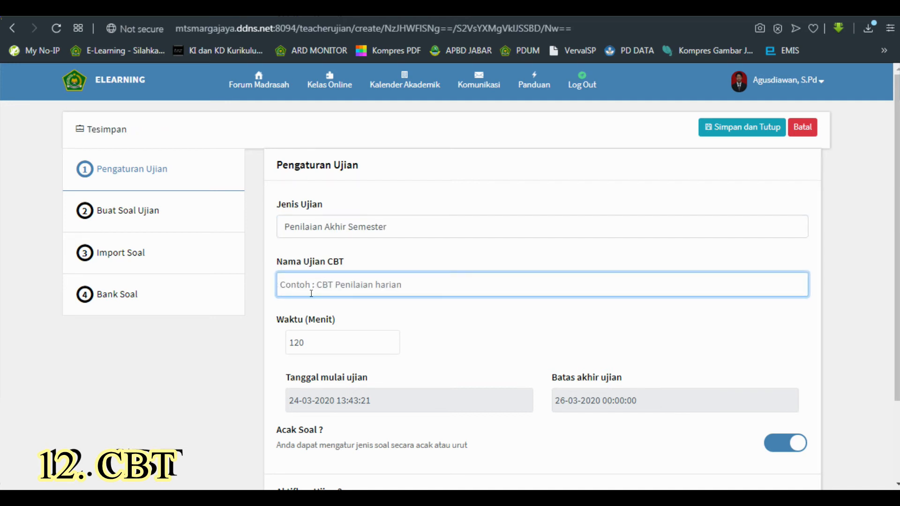
text(P)
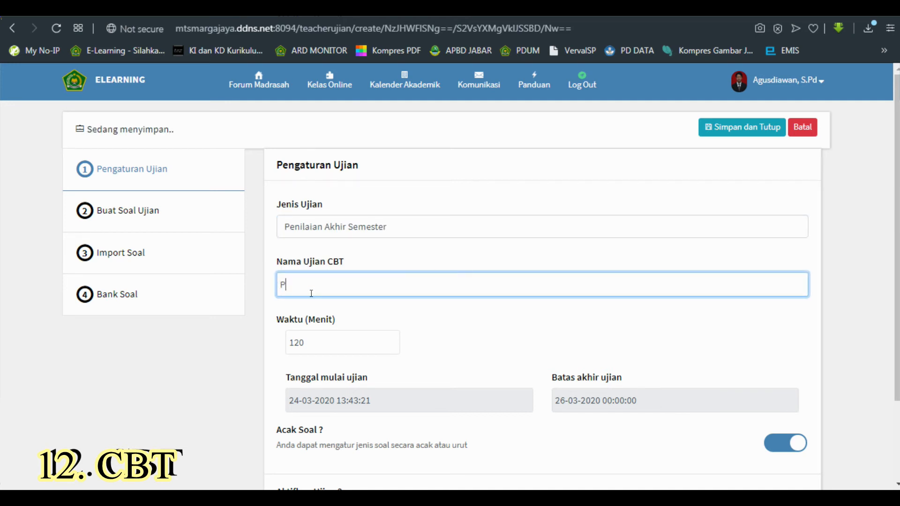
text(AS)
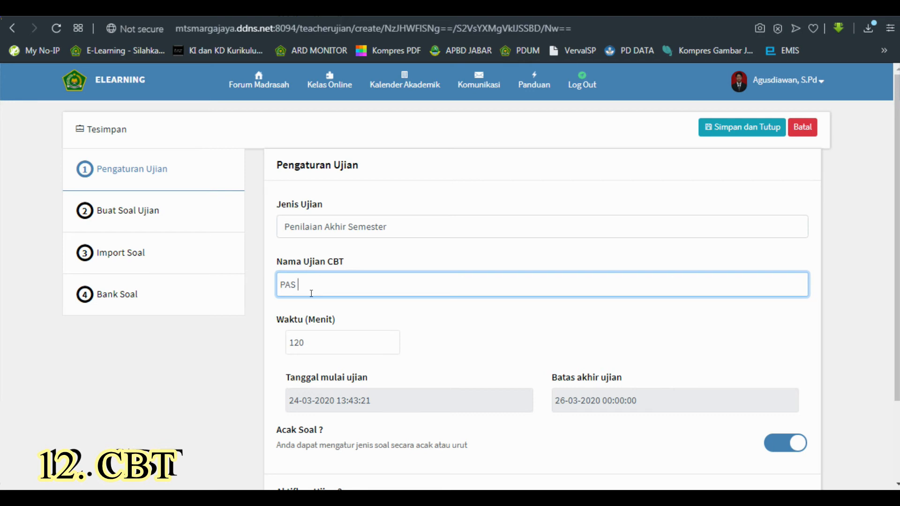
key(BackSpace)
key(BackSpace)
text(T )
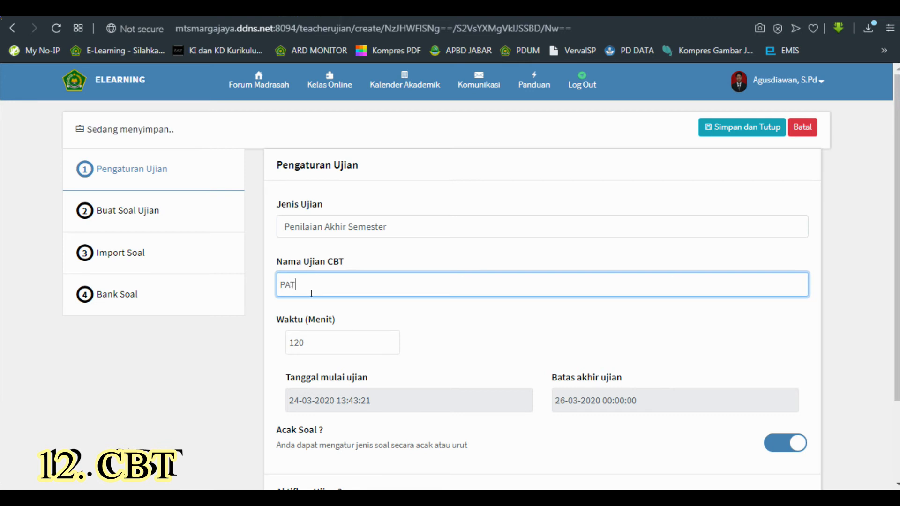
text(G)
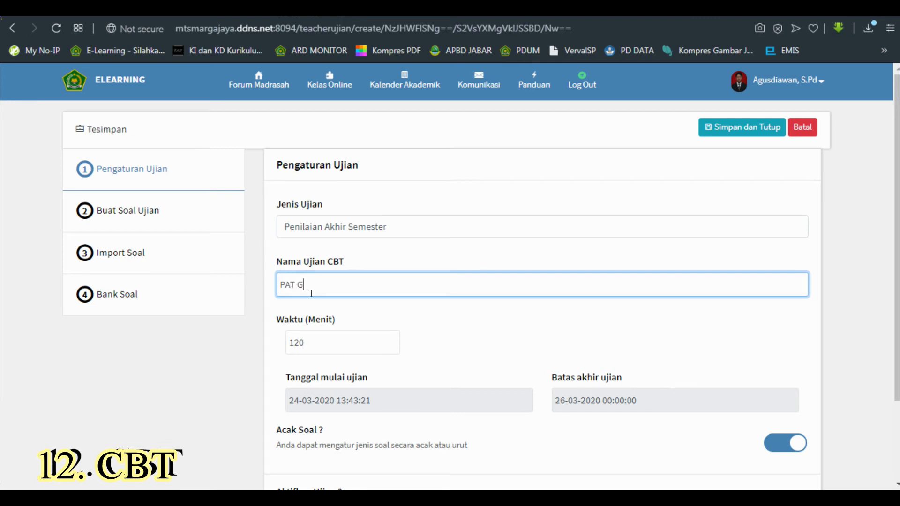
text(a)
key(BackSpace)
key(BackSpace)
key(BackSpace)
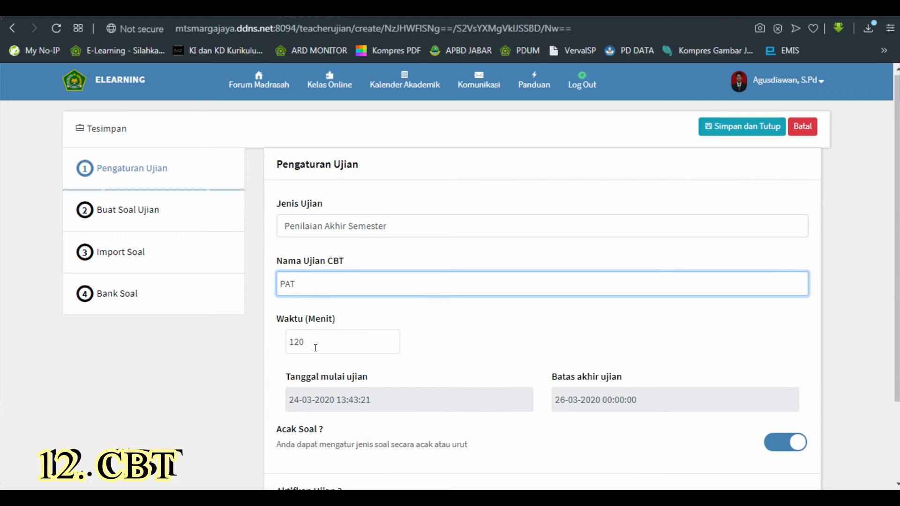
scroll(314, 348, down, 1)
scroll(284, 254, up, 1)
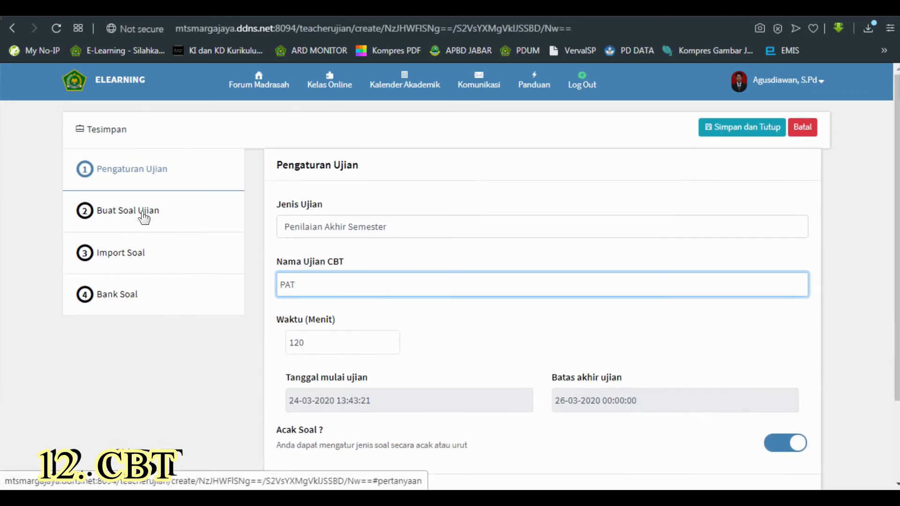
Step: Load all questions from the Kelas VIII C exam Penilaian Harian ke-1 in the question bank into the PAT exam
click(131, 211)
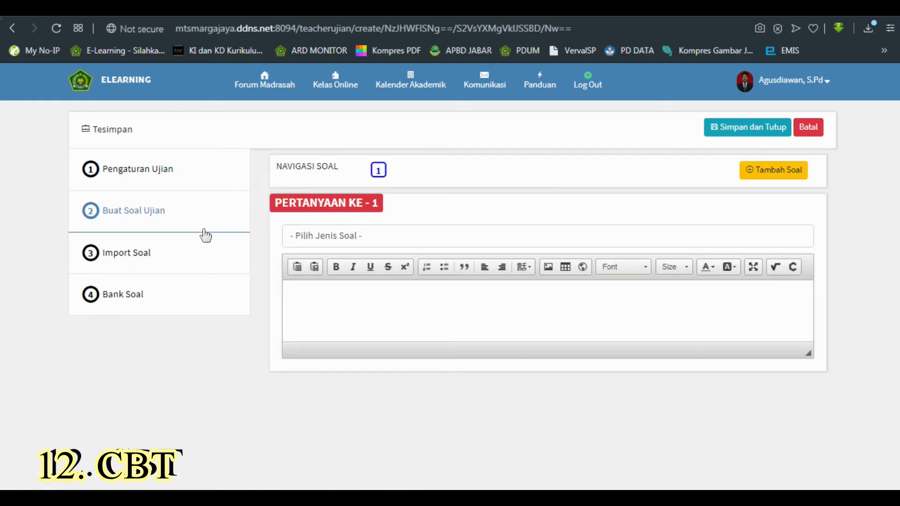
click(121, 256)
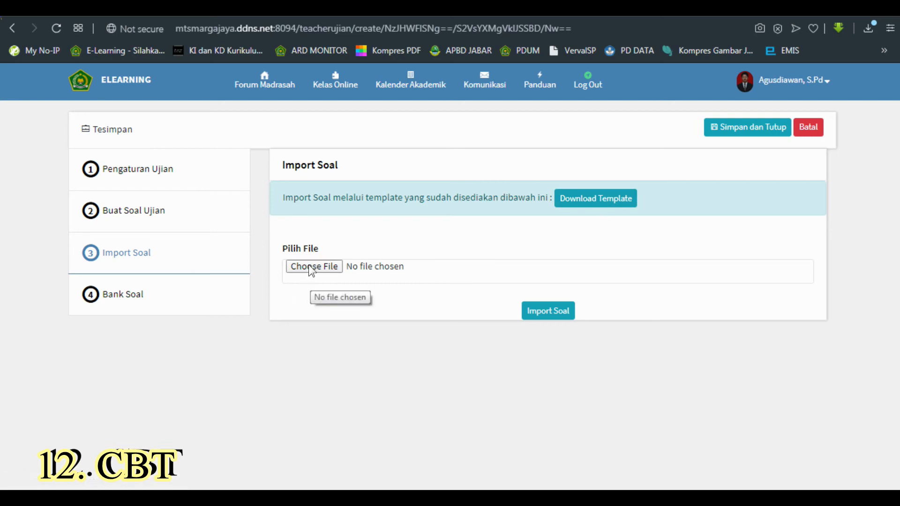
click(115, 294)
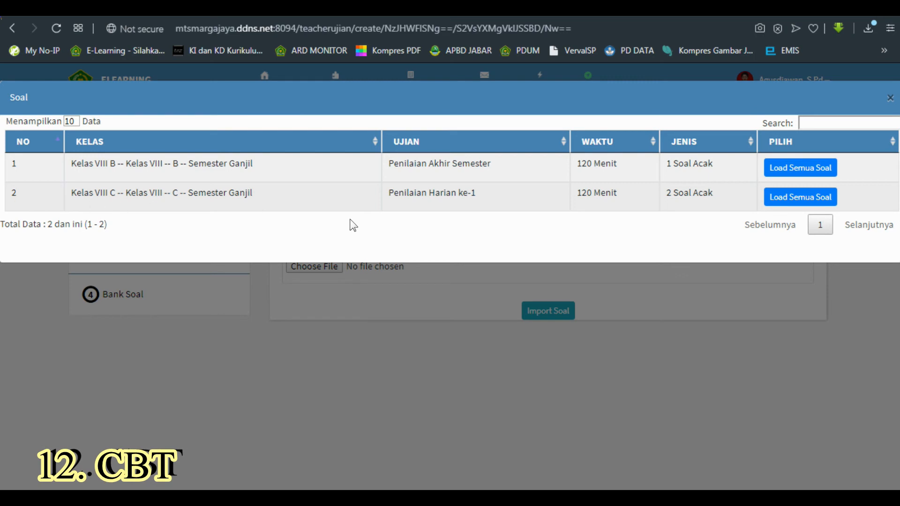
click(777, 199)
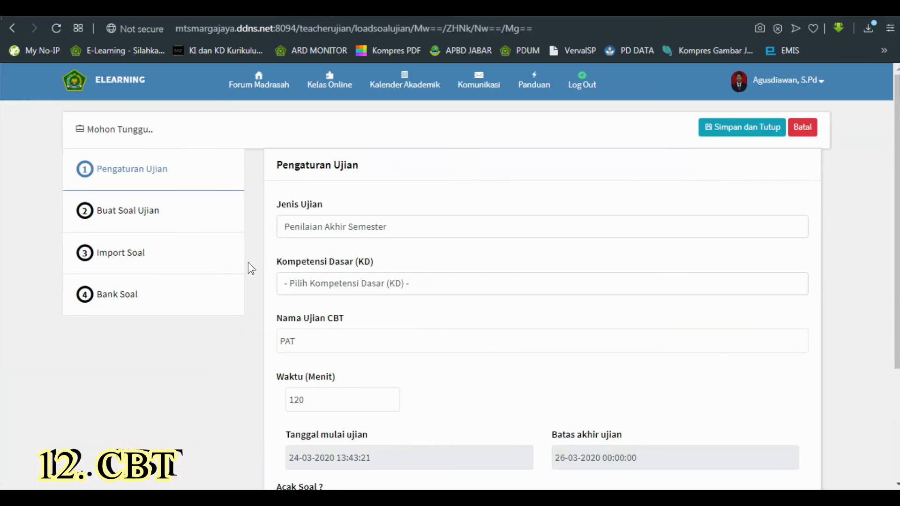
Step: Review questions 1 and 2 loaded into the PAT exam and return to the CBT exam list
click(125, 294)
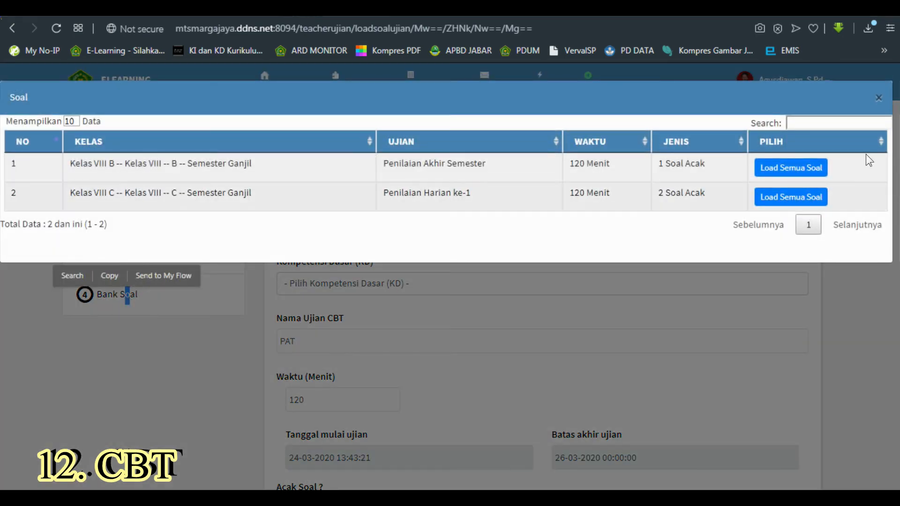
click(877, 98)
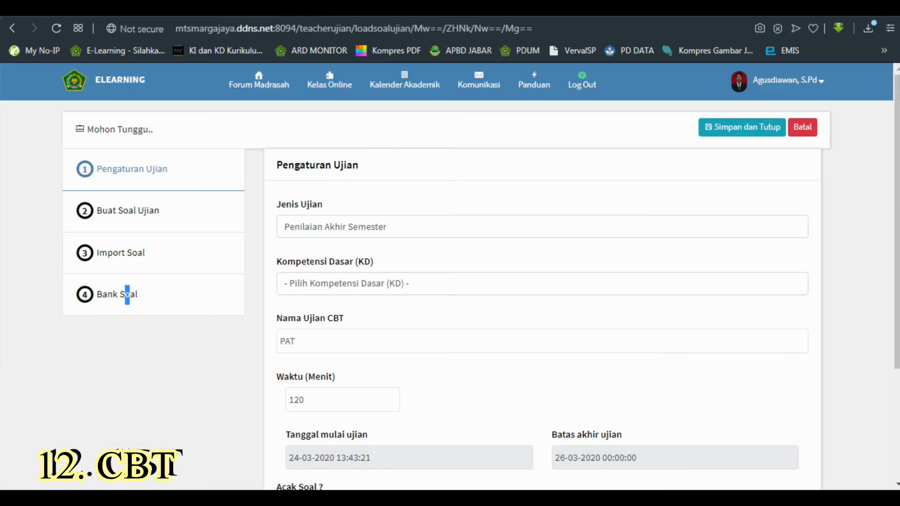
click(113, 213)
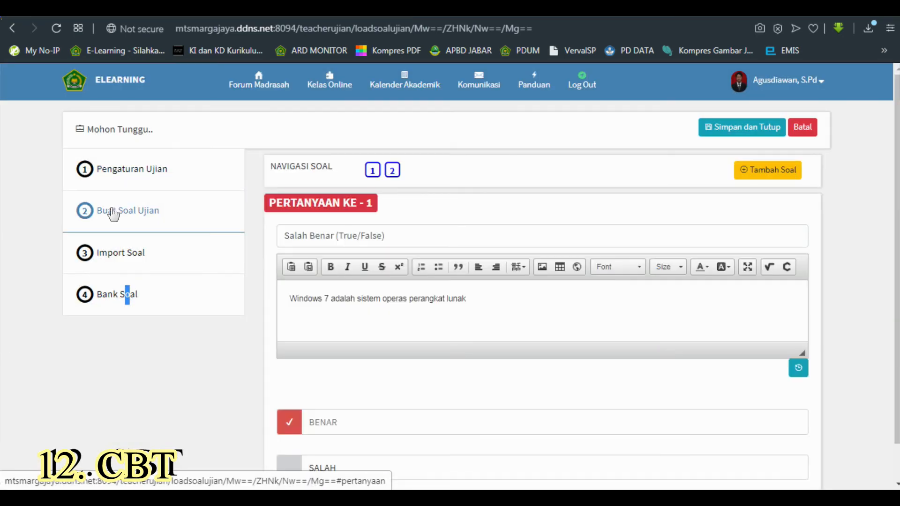
click(389, 171)
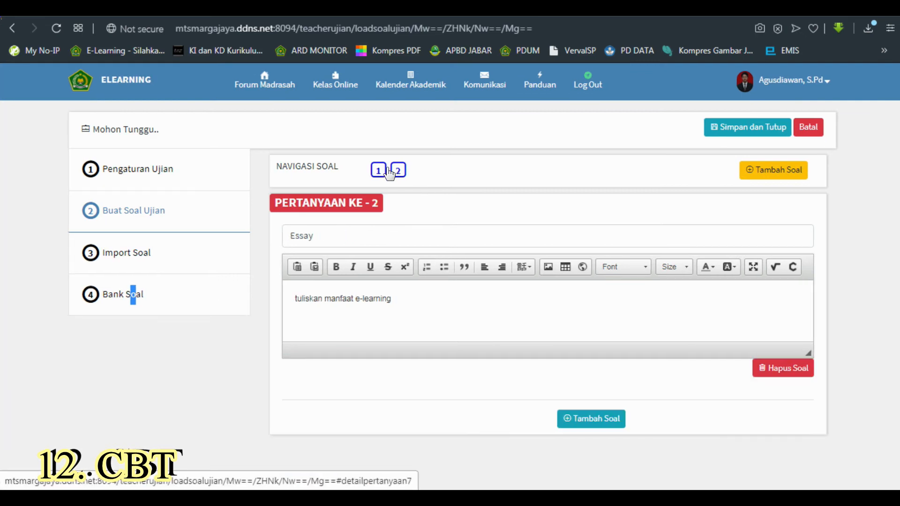
click(378, 171)
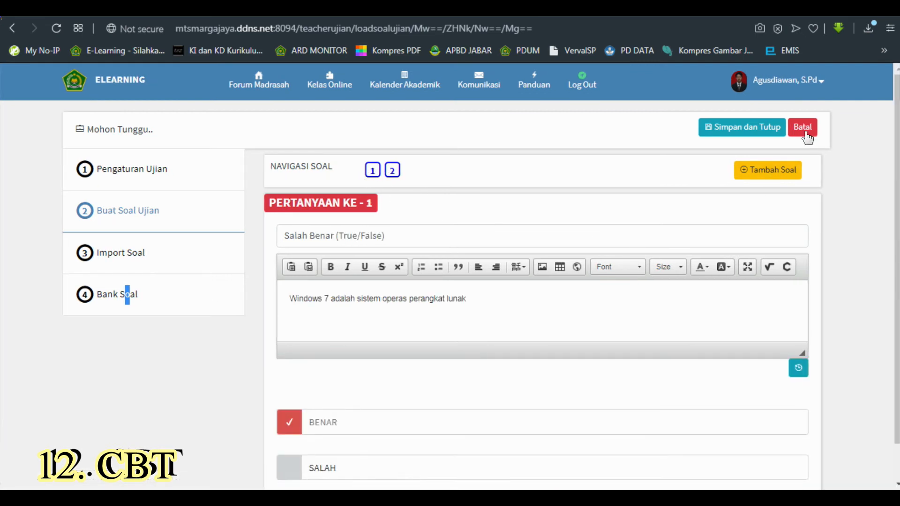
click(804, 134)
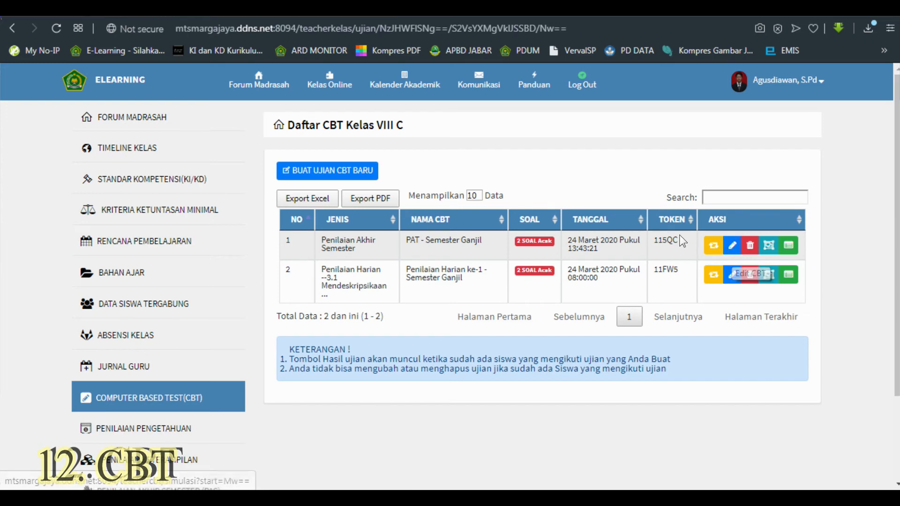
Step: Edit the PAT exam to switch off Aktifkan Ujian, and save and close it with confirmation
click(714, 246)
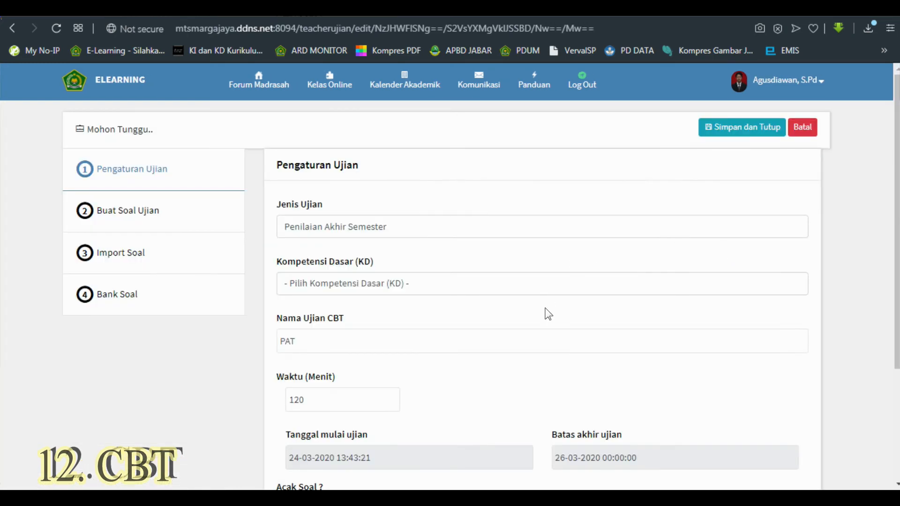
scroll(673, 415, down, 3)
click(786, 421)
scroll(737, 260, up, 3)
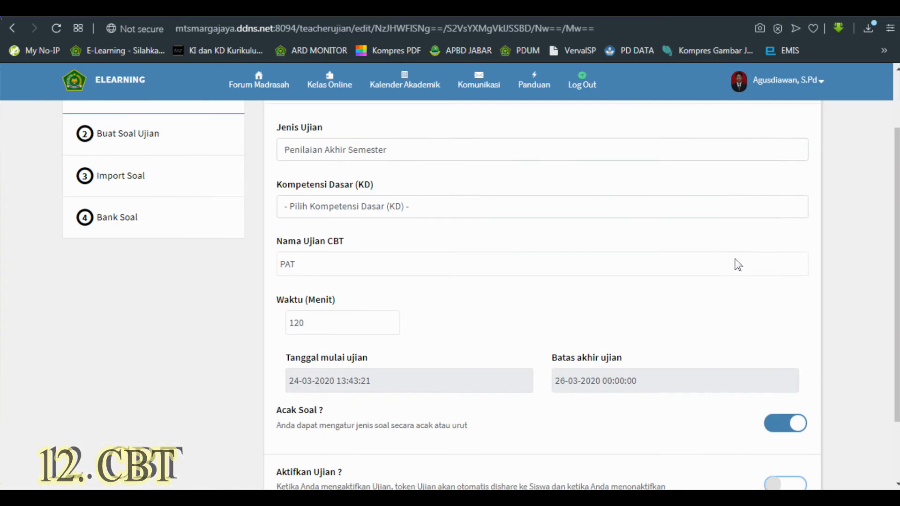
click(723, 126)
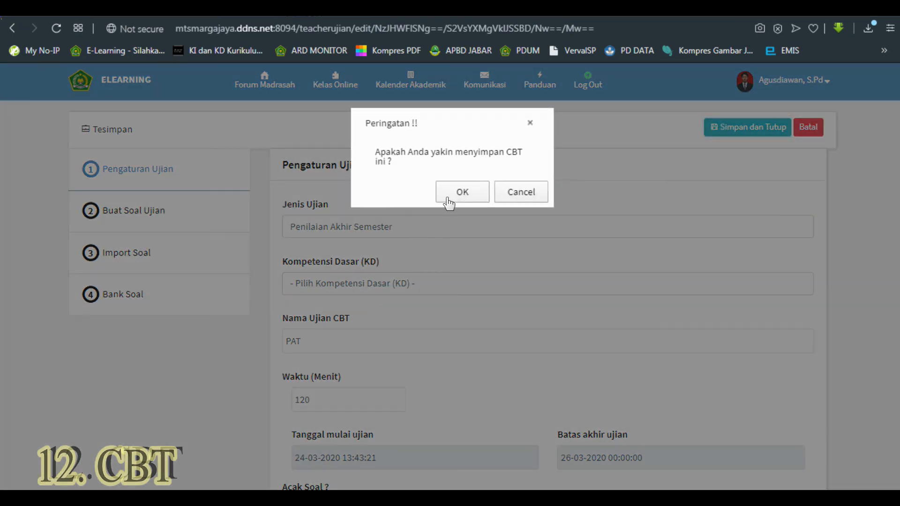
click(463, 191)
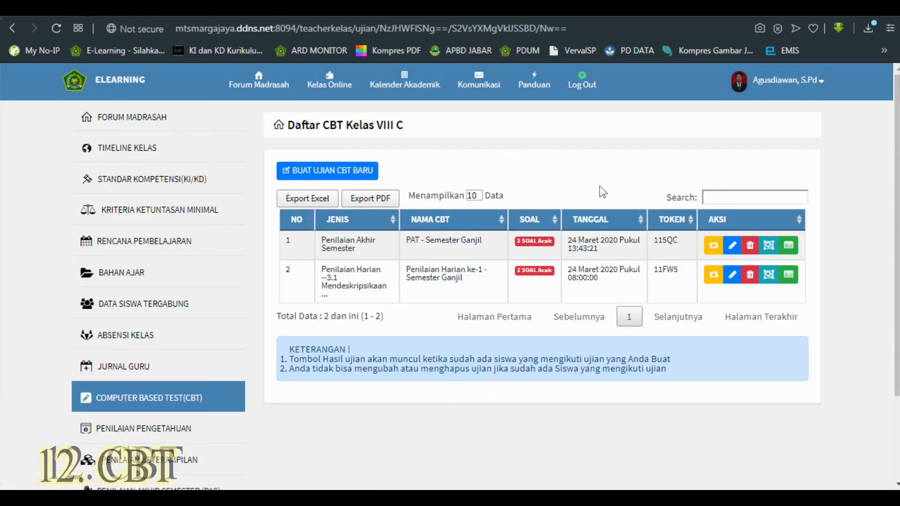
Step: Edit the Penilaian Harian ke-1 exam to switch off Aktifkan Ujian, and save and close it with confirmation
click(731, 276)
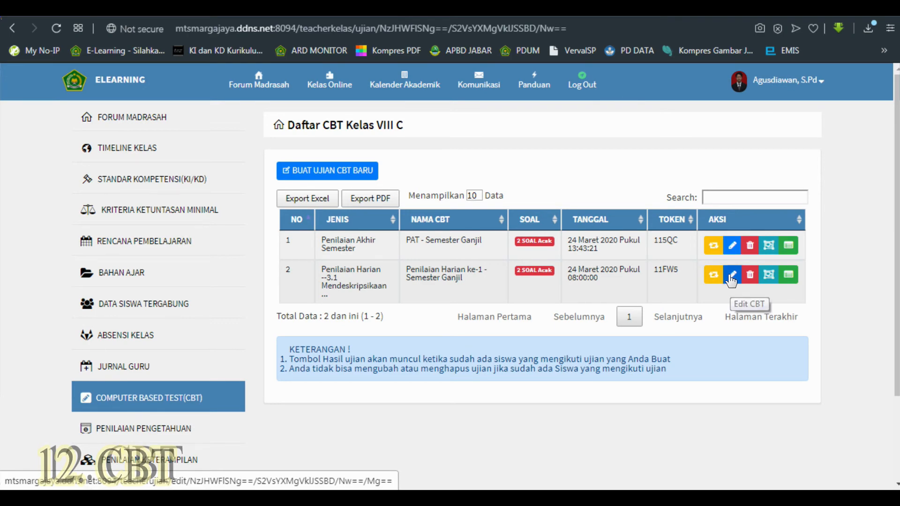
scroll(710, 393, down, 3)
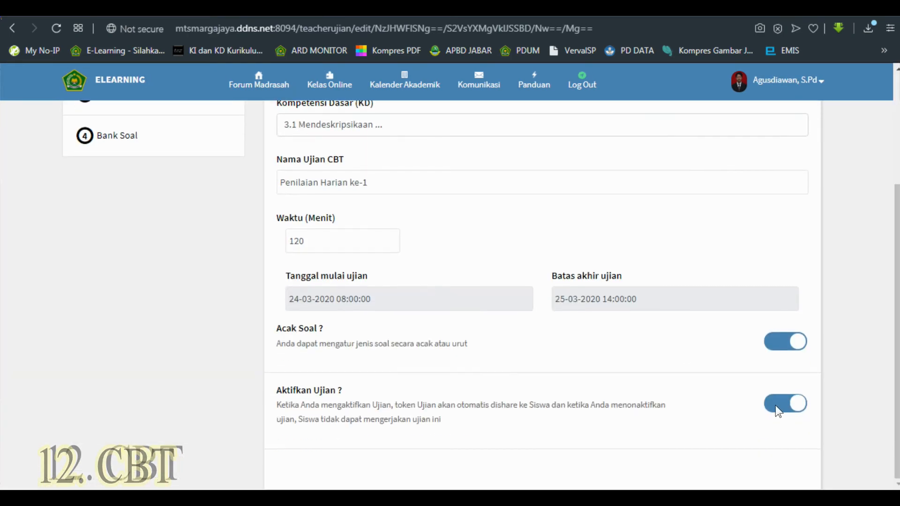
click(779, 415)
scroll(719, 369, up, 4)
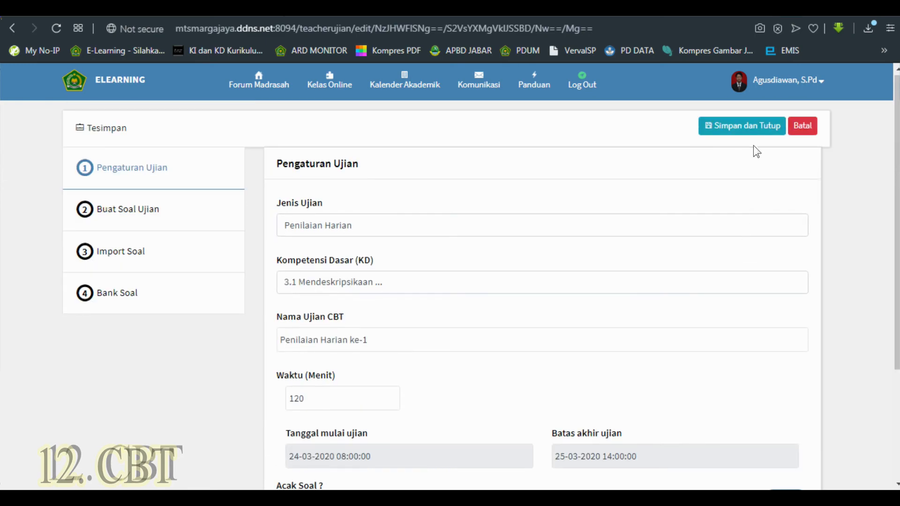
click(743, 126)
click(471, 200)
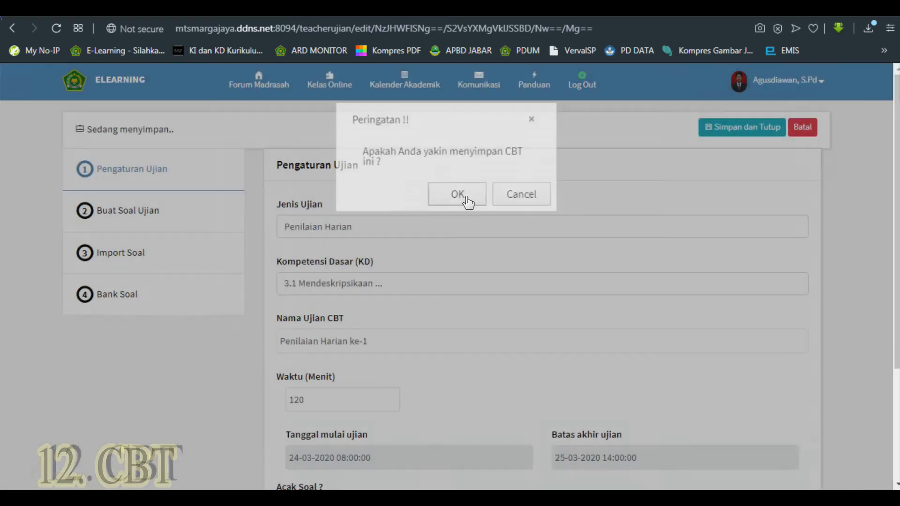
click(514, 187)
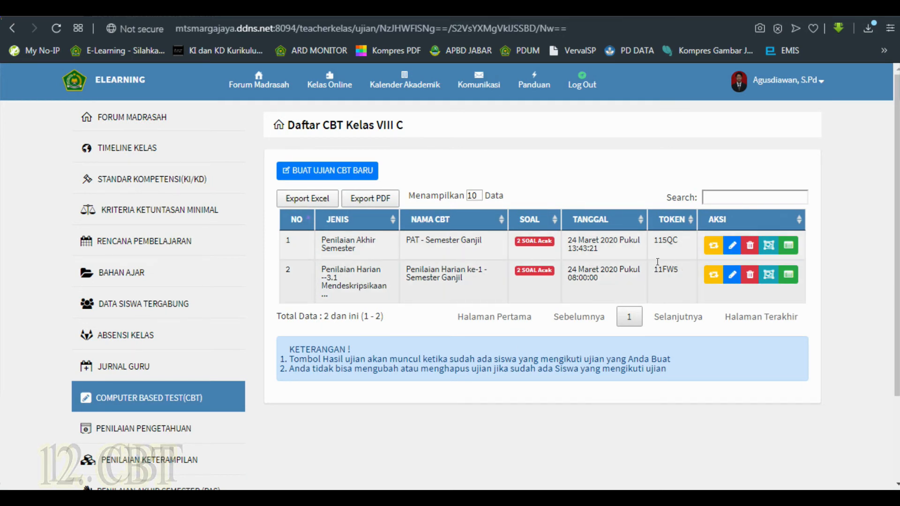
Step: Open the Penilaian Pengetahuan page of Kelas VIII C
scroll(647, 265, down, 2)
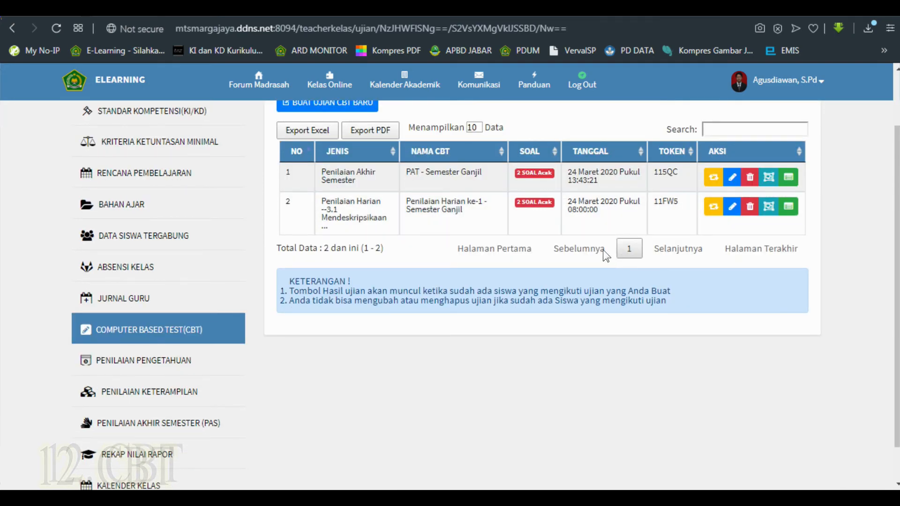
scroll(508, 270, up, 2)
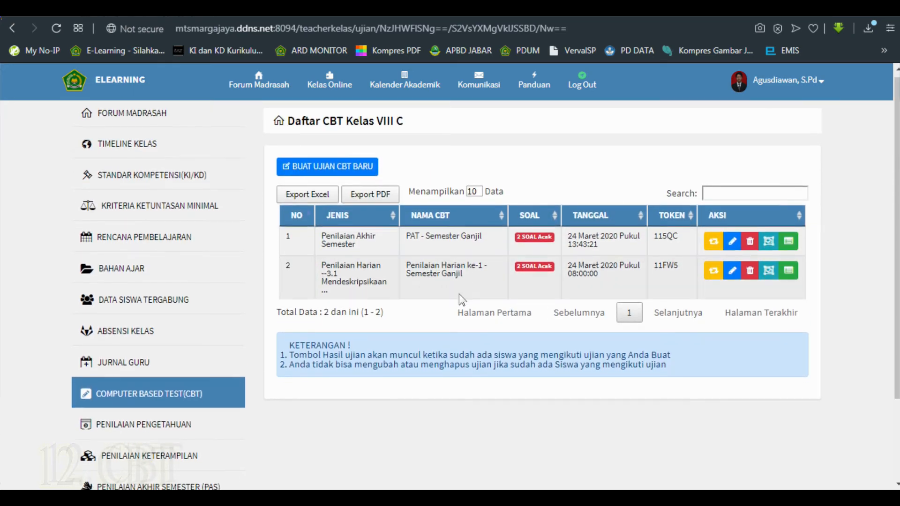
scroll(471, 304, down, 3)
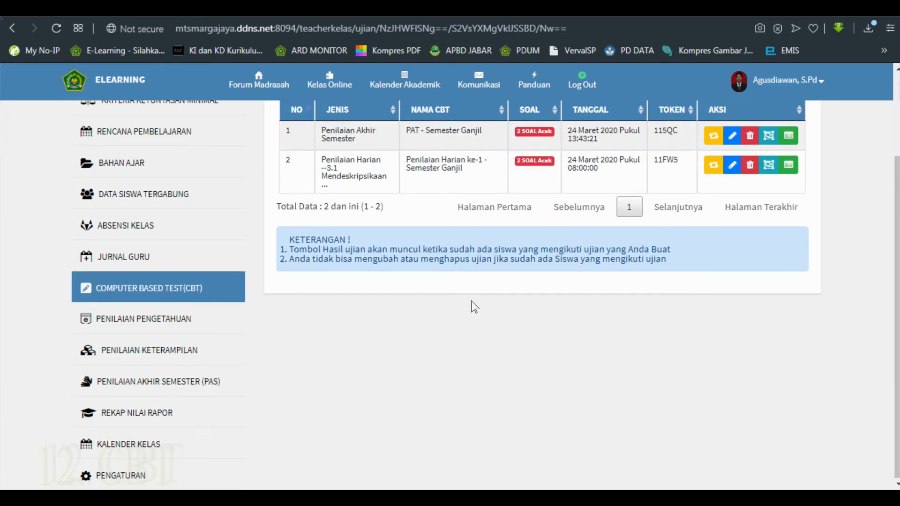
click(163, 320)
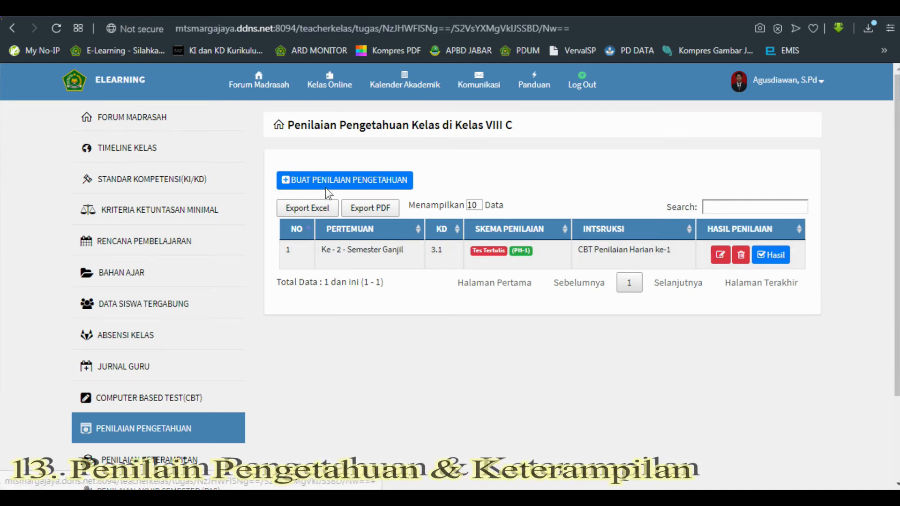
Step: Delete the existing CBT Penilaian Harian ke-1 knowledge assessment and confirm the deletion
click(741, 258)
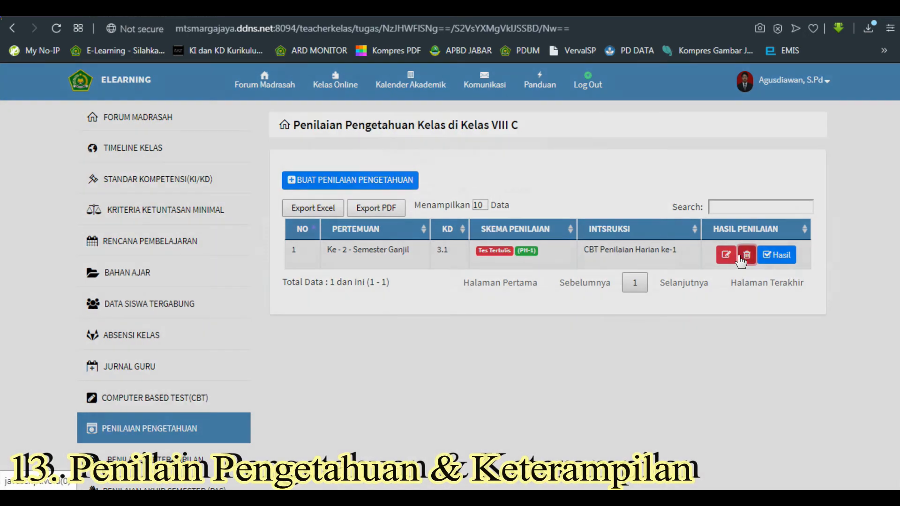
click(463, 193)
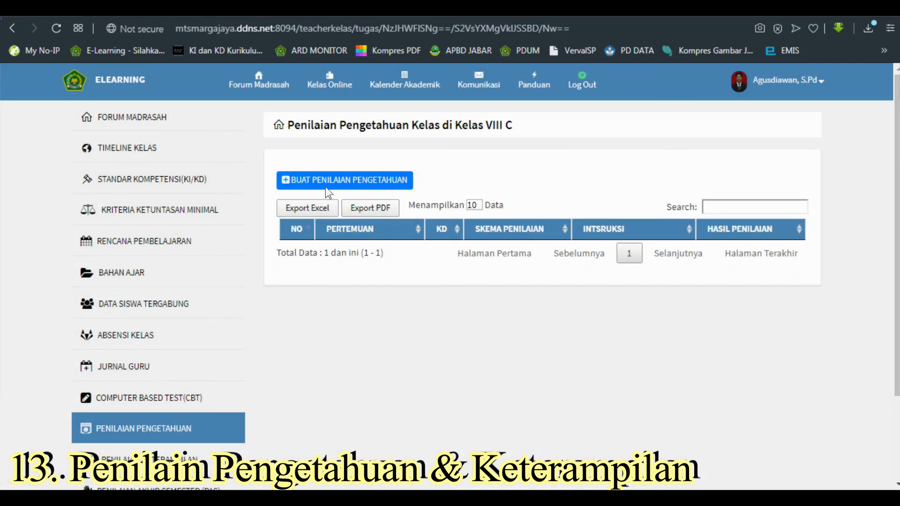
Step: Create a knowledge assessment for Pertemuan Ke 1 with scheme Tes Tertulis and KD 3.1 Mendeskripsikaan, leaving the instructions blank, and save it
click(310, 180)
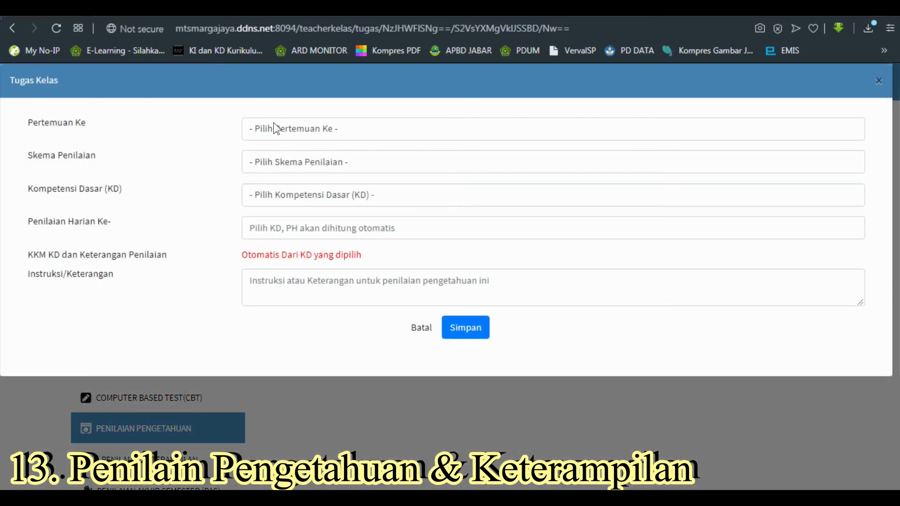
click(274, 127)
click(260, 164)
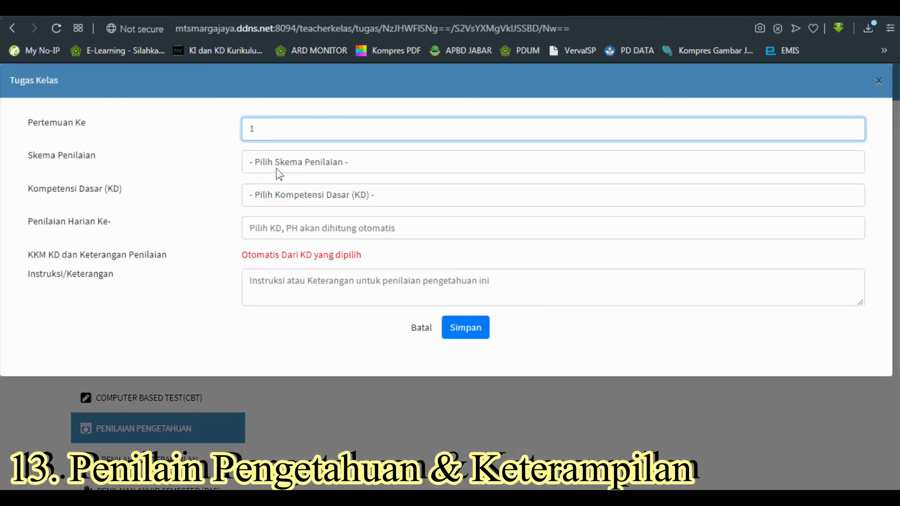
click(276, 167)
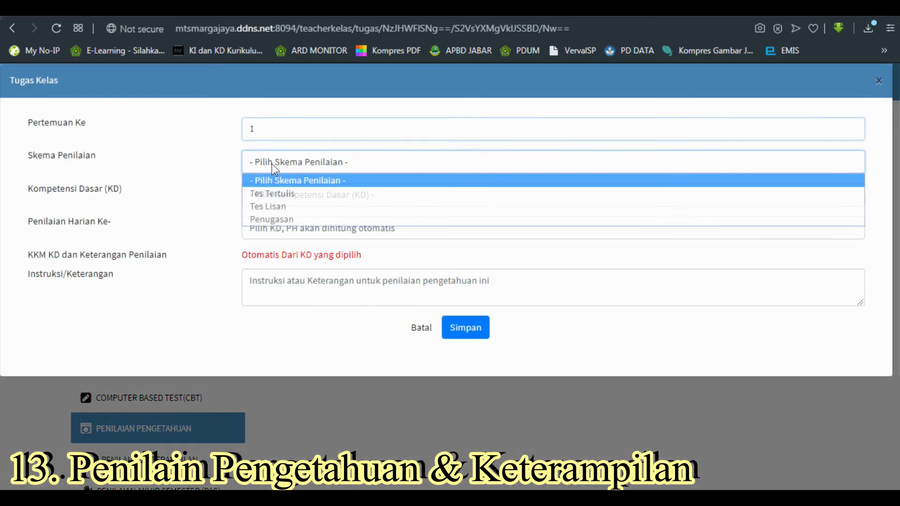
click(283, 194)
click(289, 208)
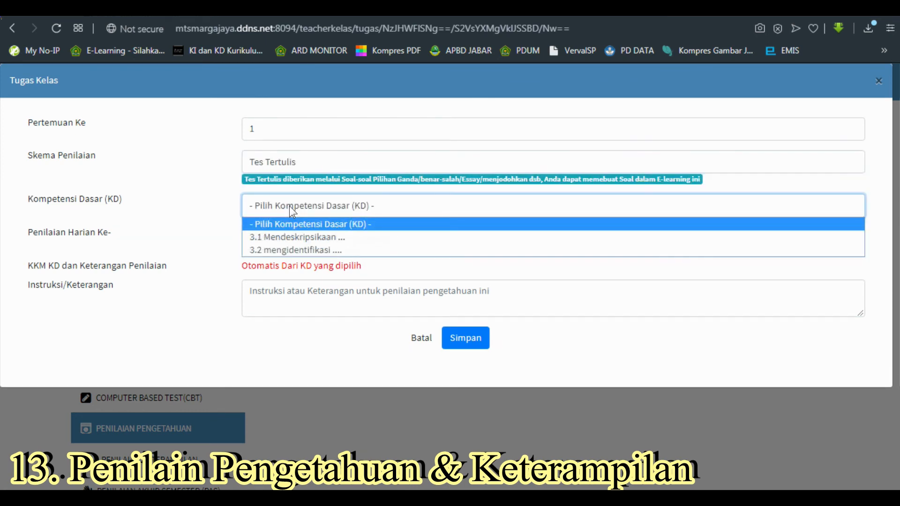
click(278, 236)
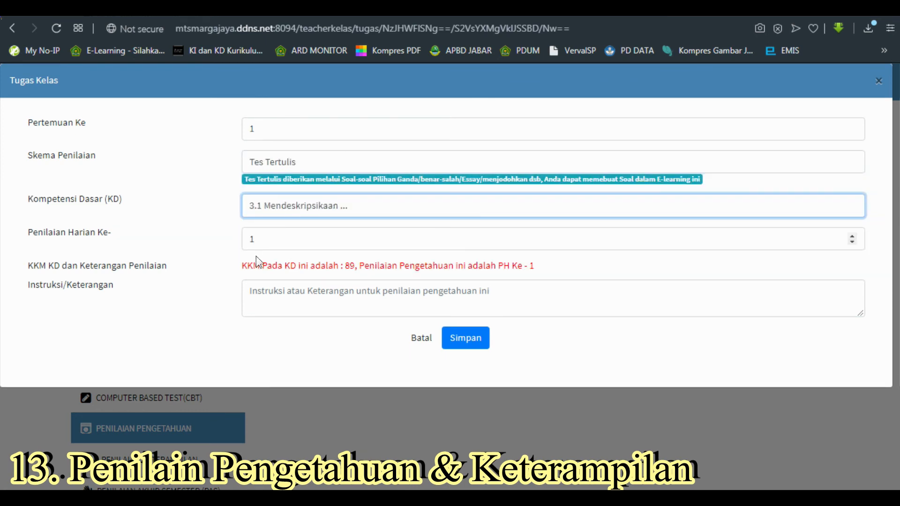
click(264, 238)
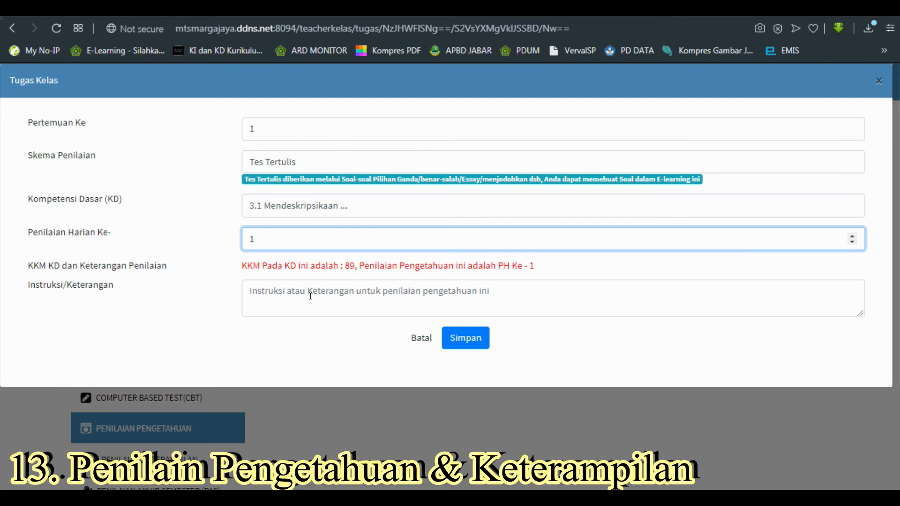
click(259, 289)
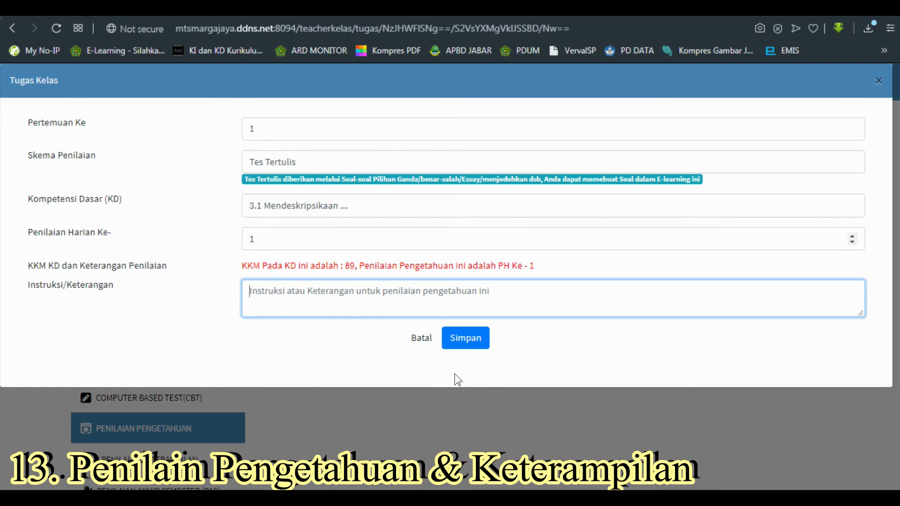
click(471, 338)
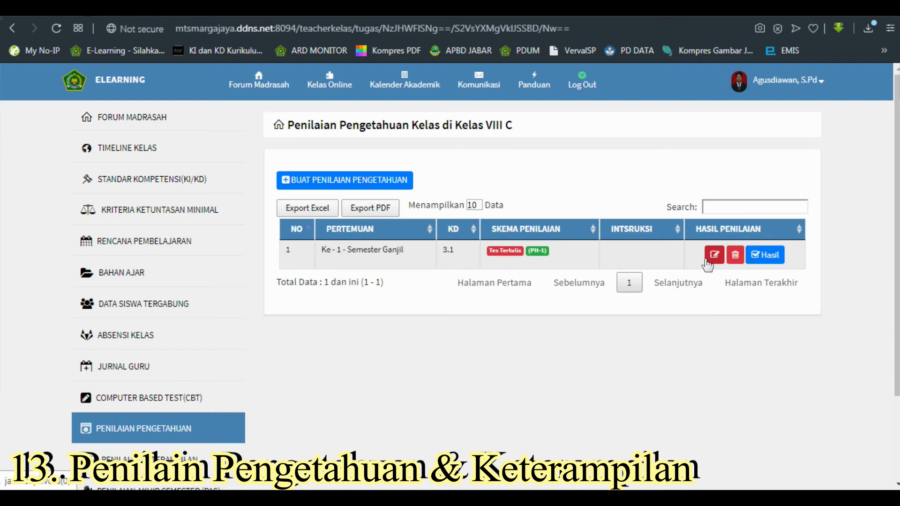
Step: Open the results of the new Tes Tertulis assessment and set the first student's Nilai to 80
click(760, 257)
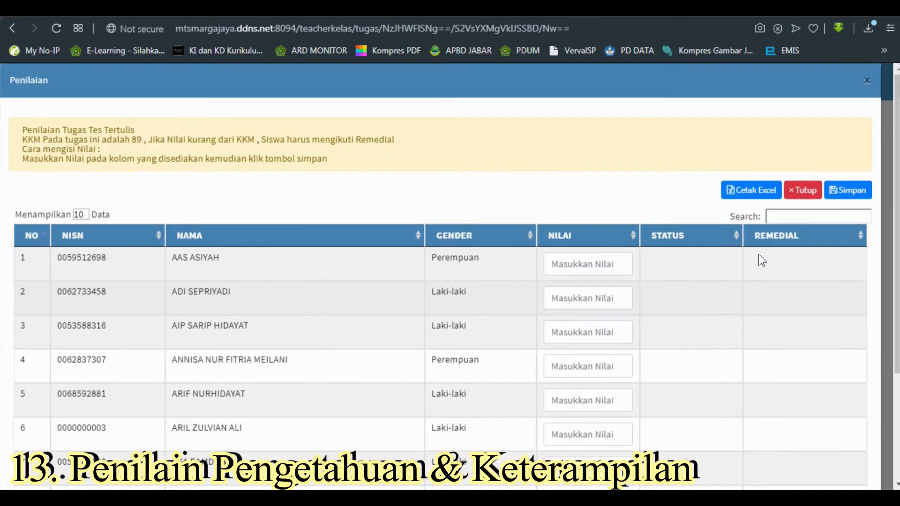
scroll(469, 290, down, 2)
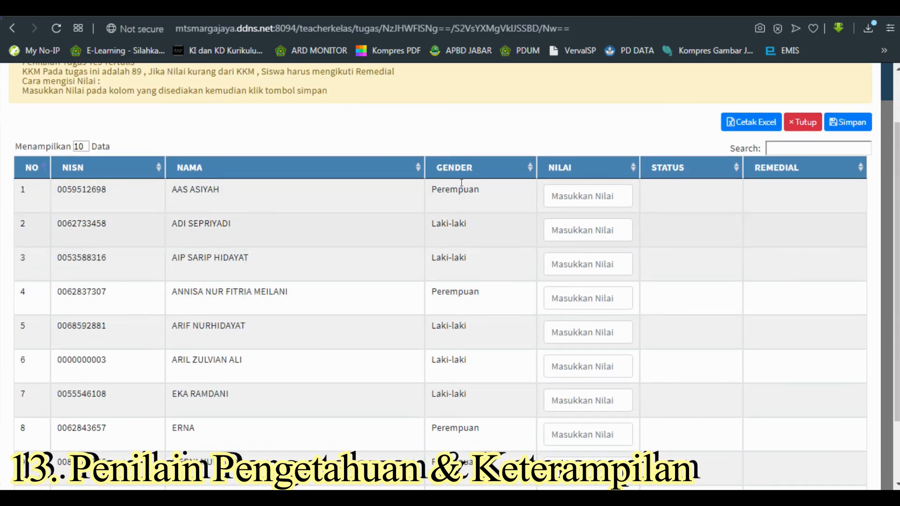
click(573, 188)
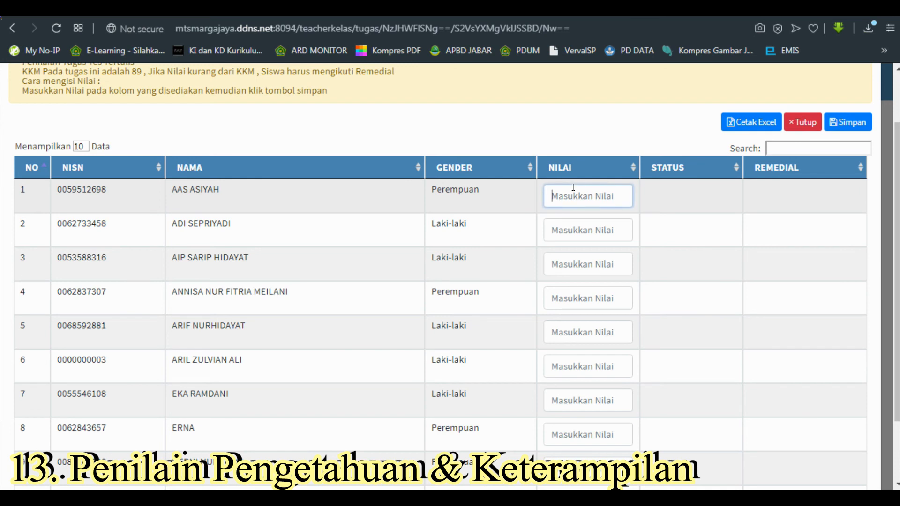
click(580, 231)
click(577, 263)
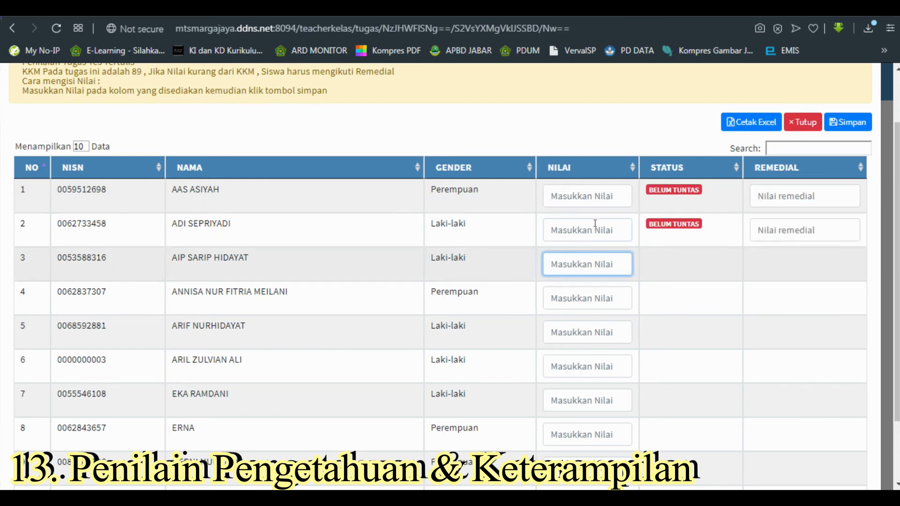
click(572, 196)
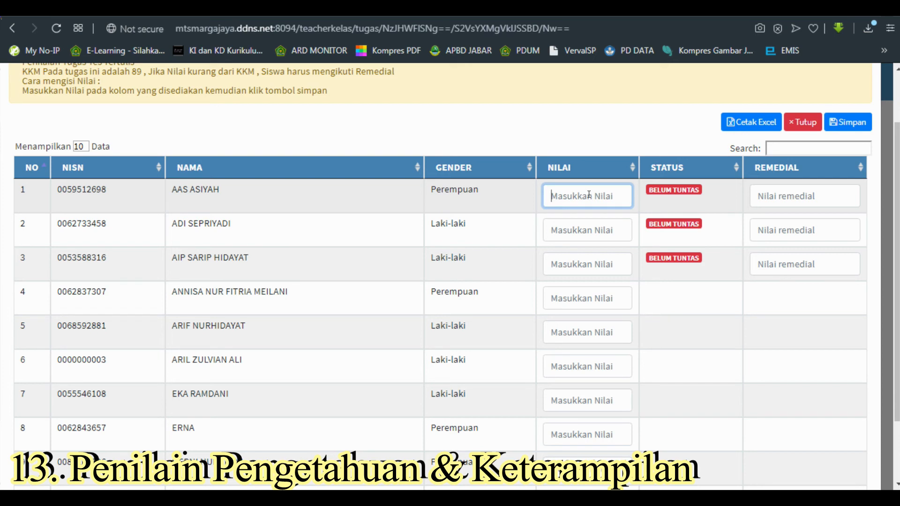
text(79)
click(575, 225)
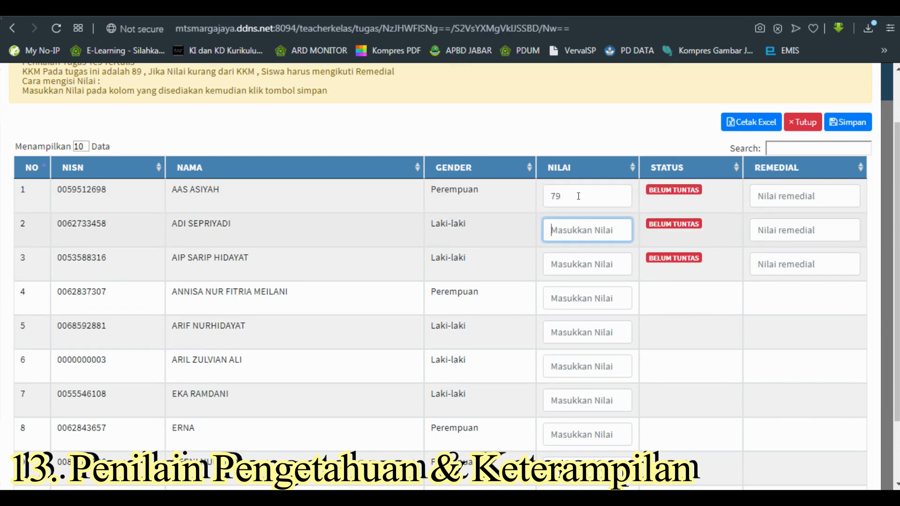
drag(578, 196, 539, 191)
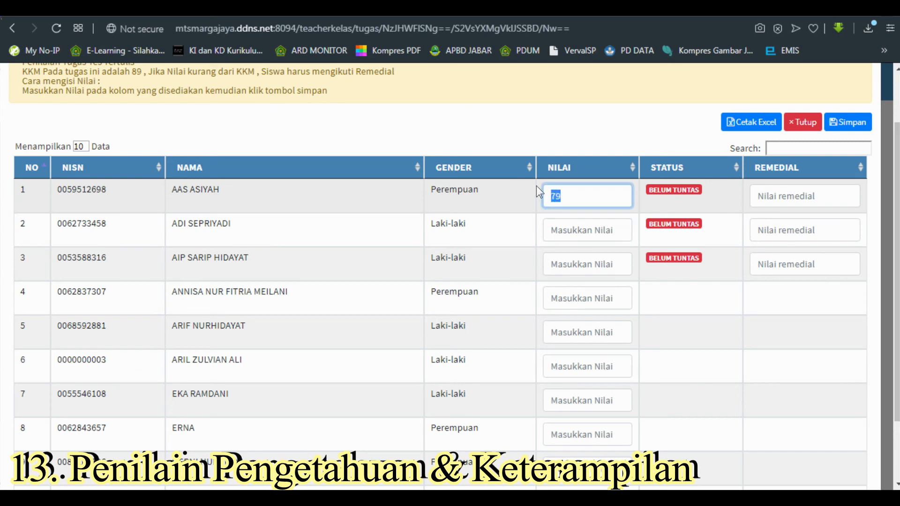
text(80)
click(558, 228)
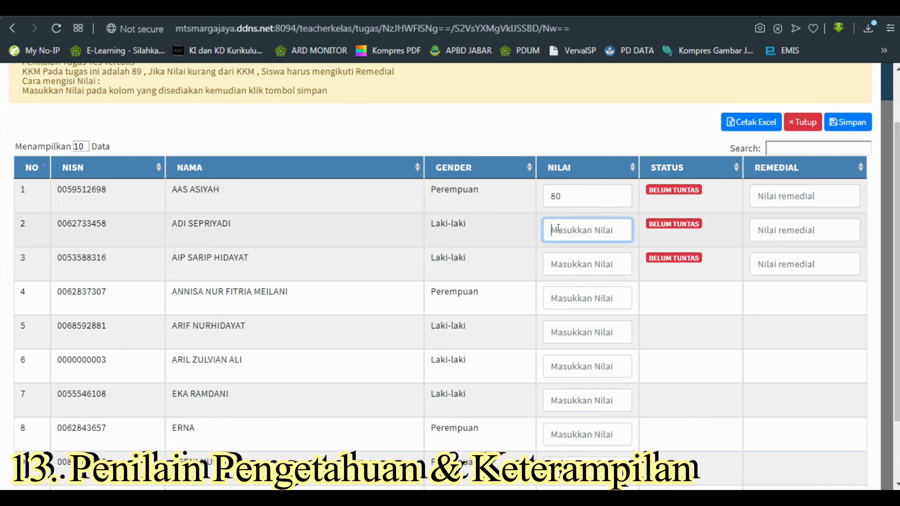
Step: Enter Nilai 78 for the second student and 75 for the third, leave the remedial scores blank, and close the results
click(764, 193)
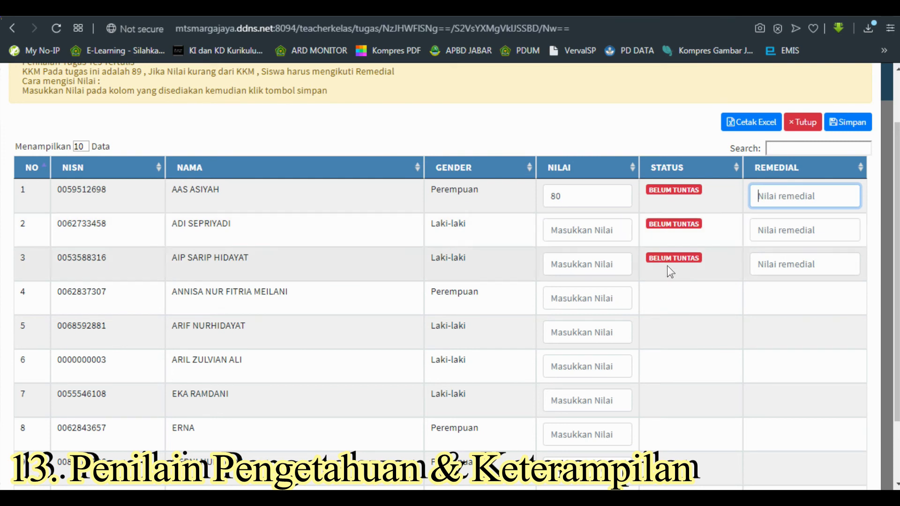
click(580, 231)
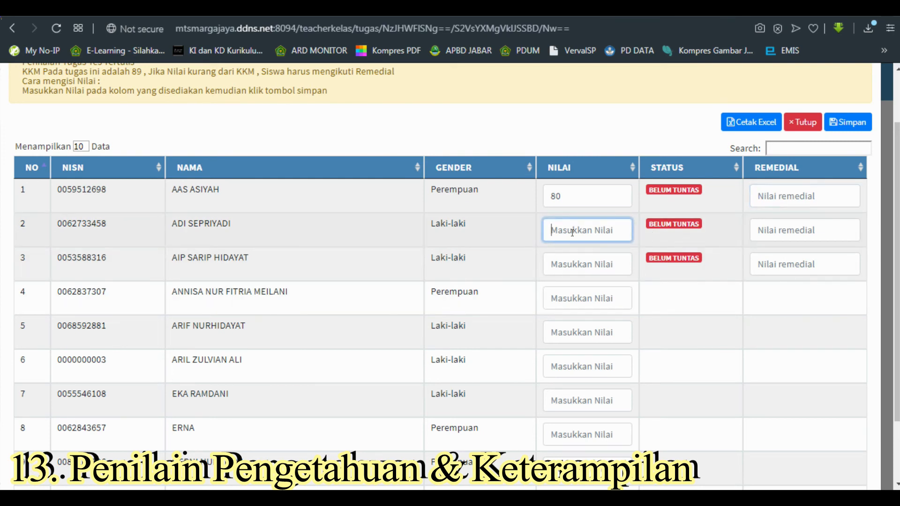
text(78)
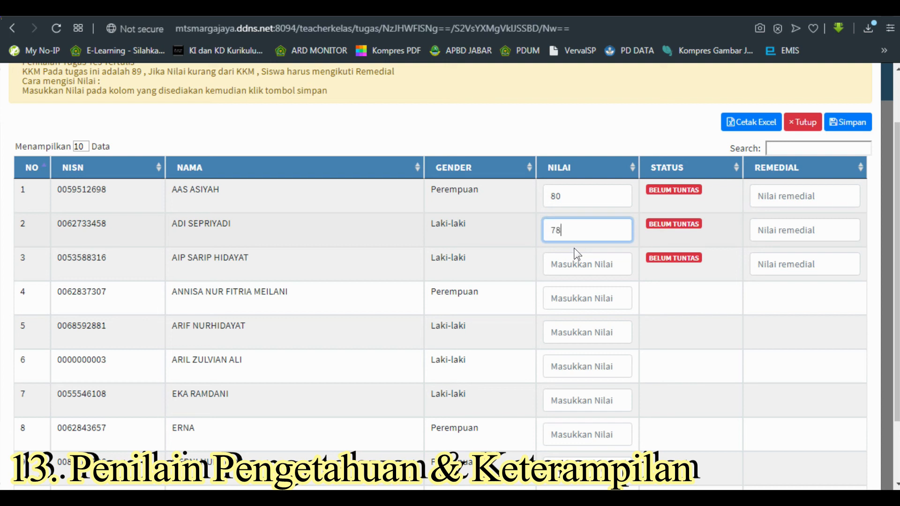
click(571, 261)
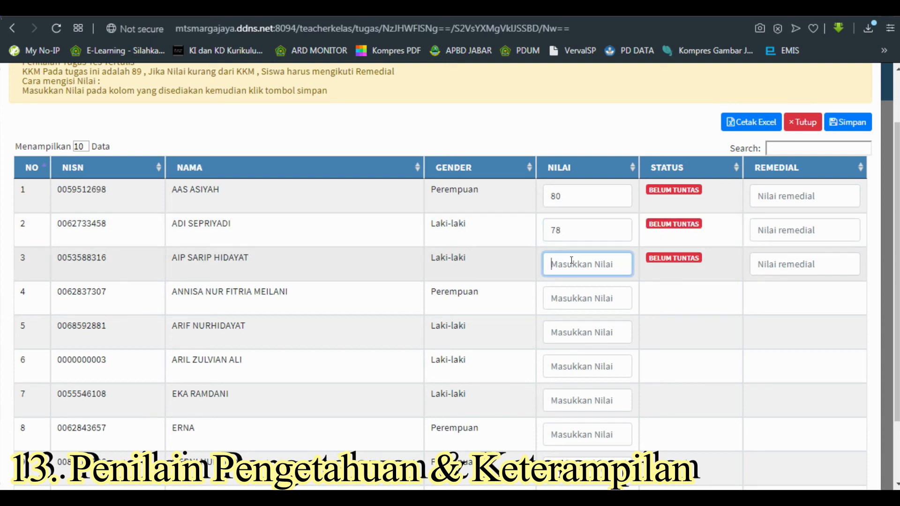
text(75)
click(782, 260)
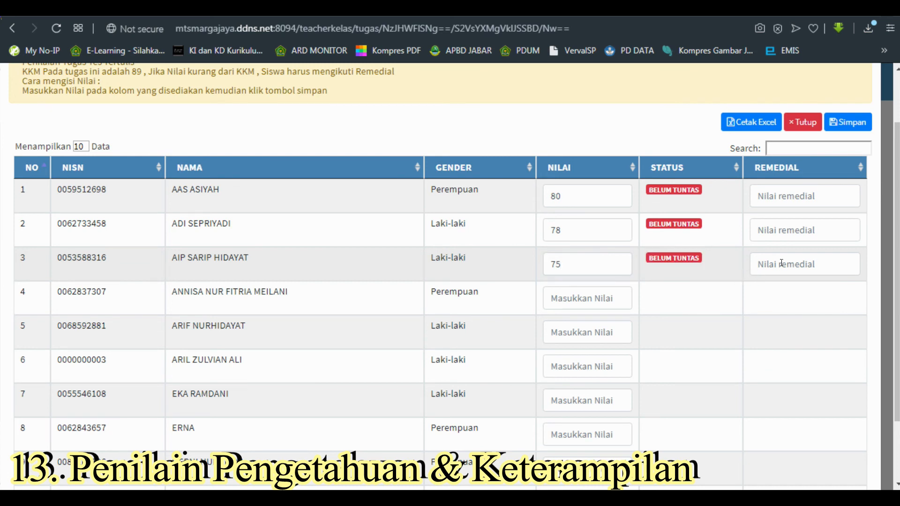
click(781, 263)
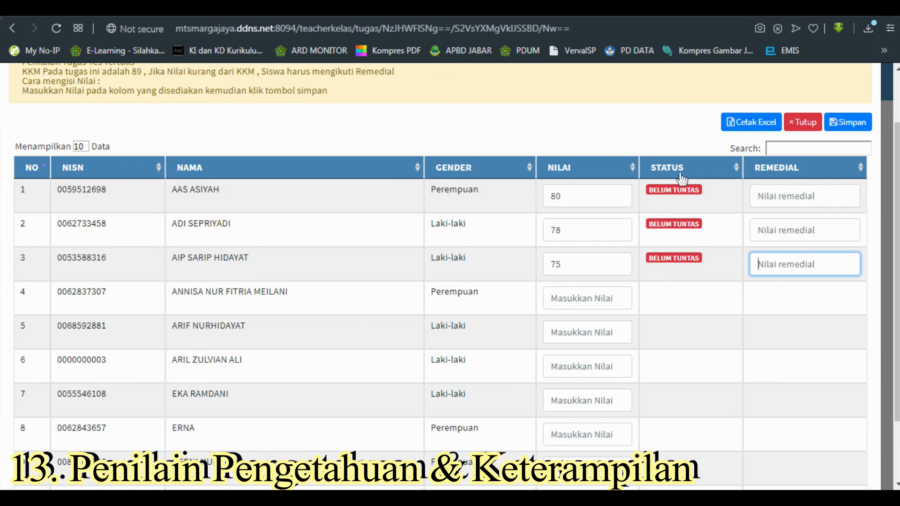
click(799, 123)
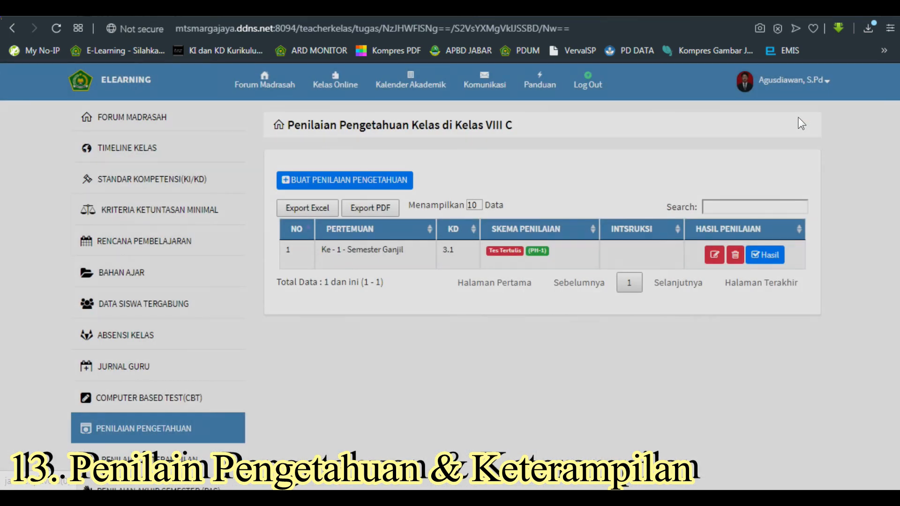
Step: Review the settings of the Tes Tertulis assessment without saving, and open the Penilaian Keterampilan page
click(712, 257)
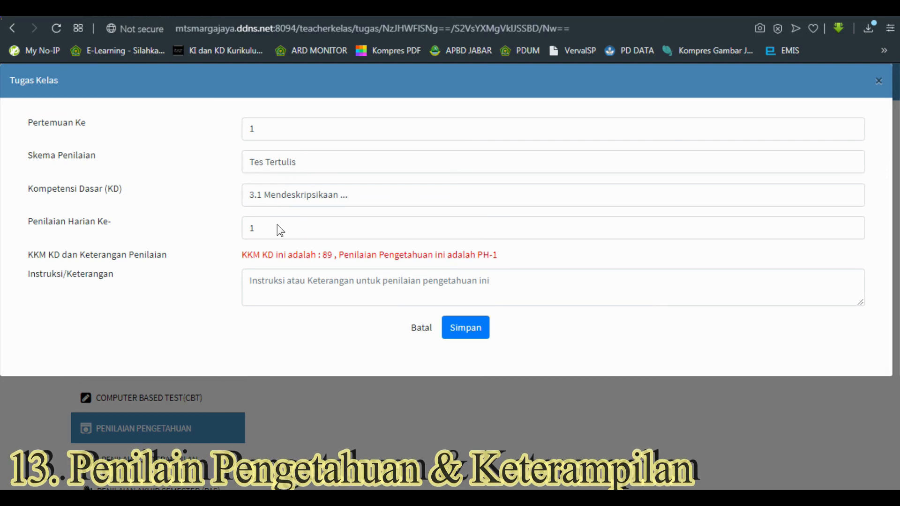
click(420, 329)
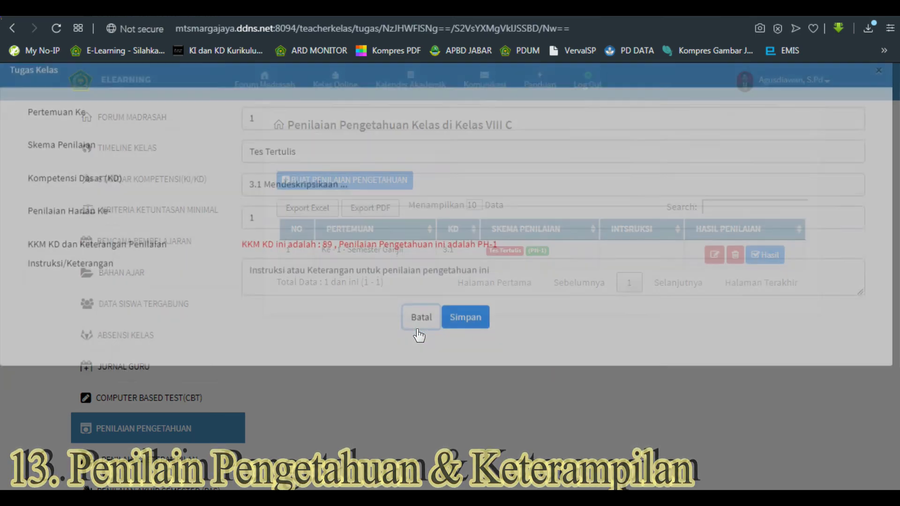
scroll(179, 389, down, 2)
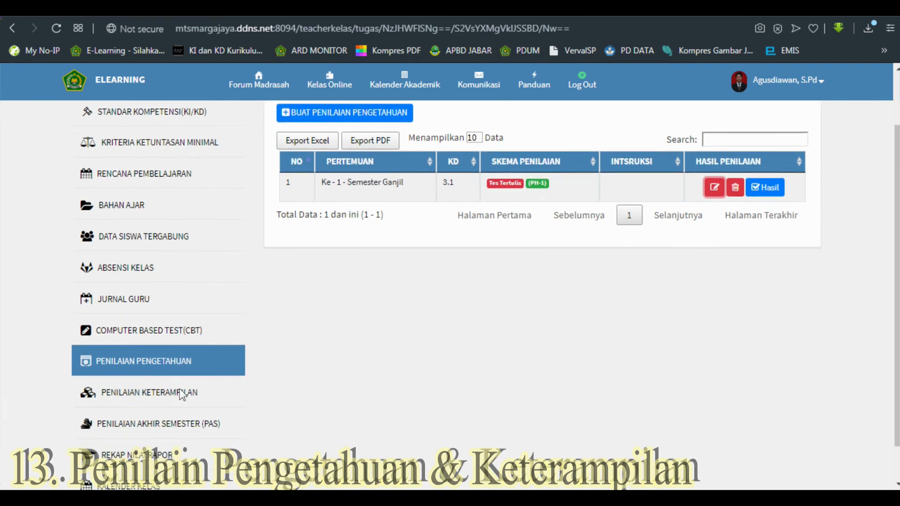
click(136, 397)
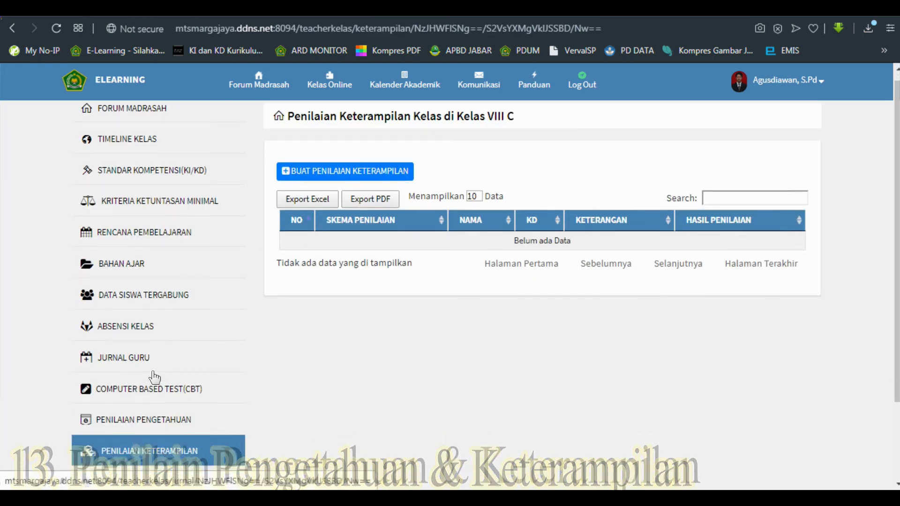
Step: Open the Penilaian Akhir Semester (PAS) page and examine the students' Nilai PAS fields
scroll(178, 389, down, 1)
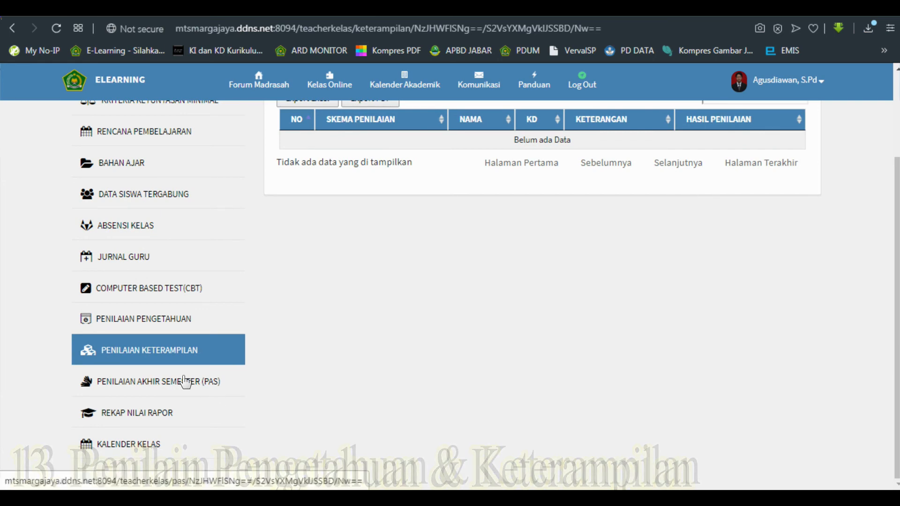
click(132, 389)
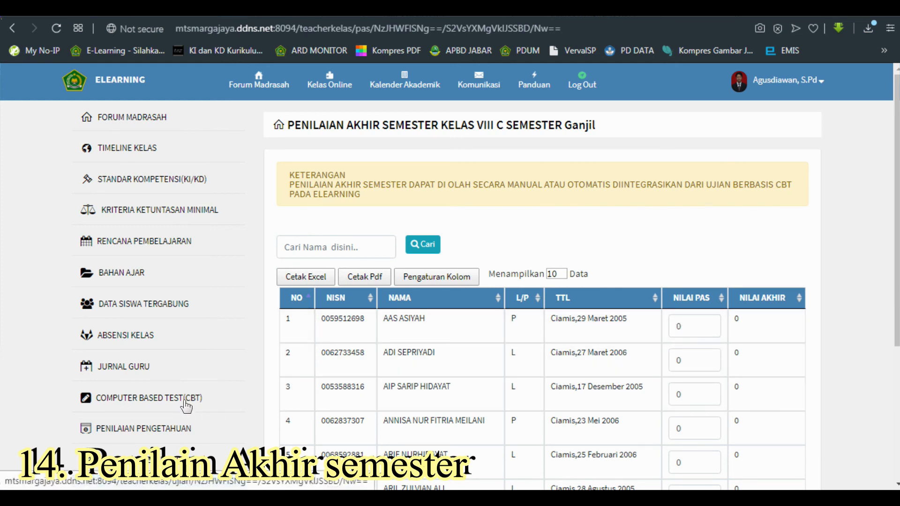
click(681, 325)
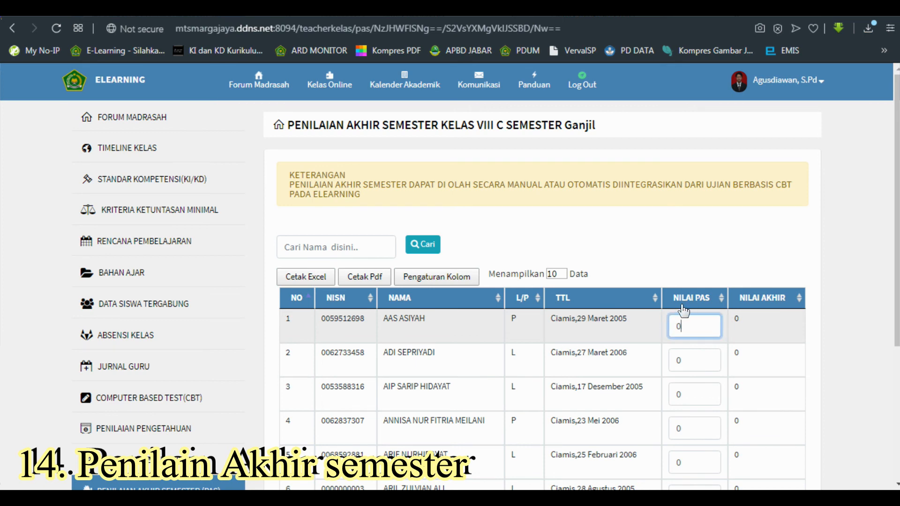
scroll(709, 335, down, 3)
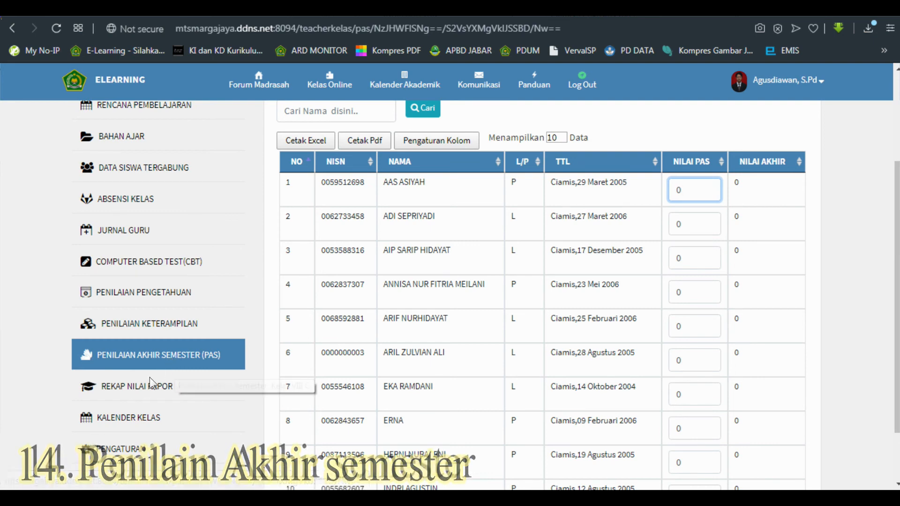
Step: Open the Rekap Nilai Rapor page and examine the students' final knowledge and skills grades
click(141, 387)
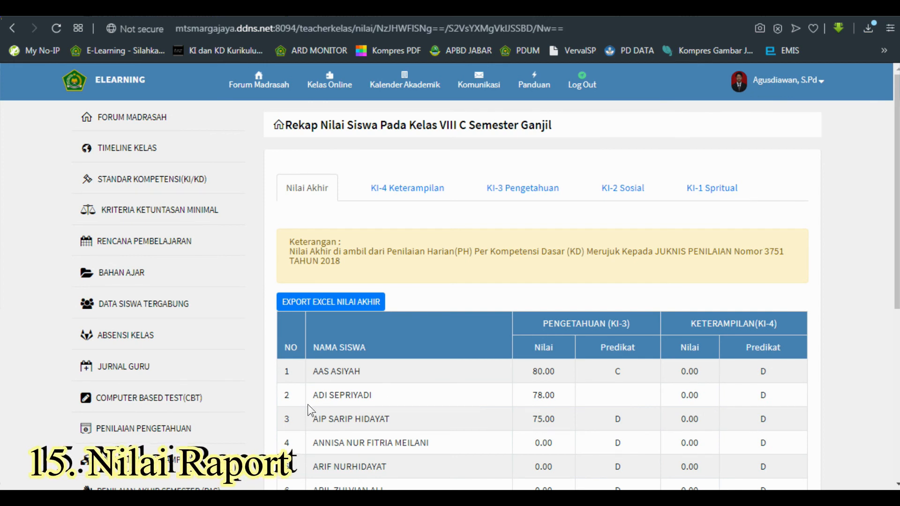
scroll(310, 410, down, 2)
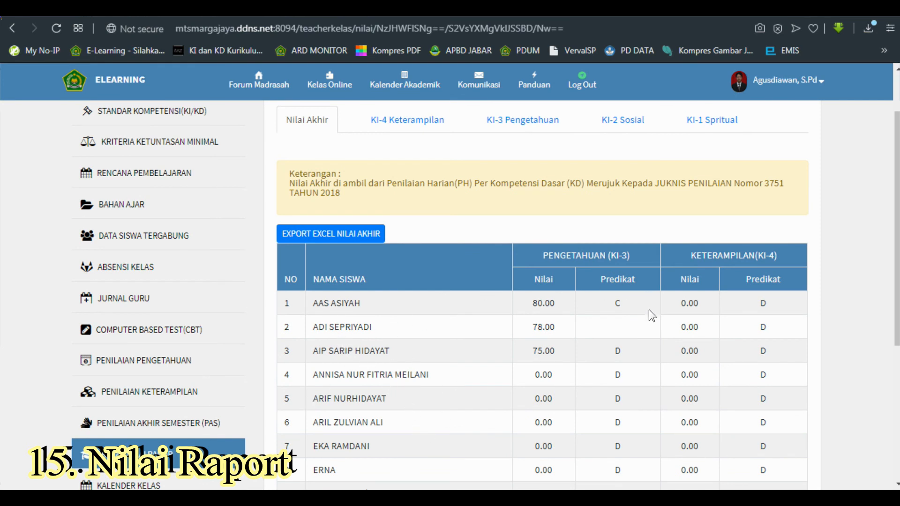
Step: Examine the full Nilai Akhir list of final grades and the KI-4 Keterampilan recap in the report grades
scroll(651, 315, down, 5)
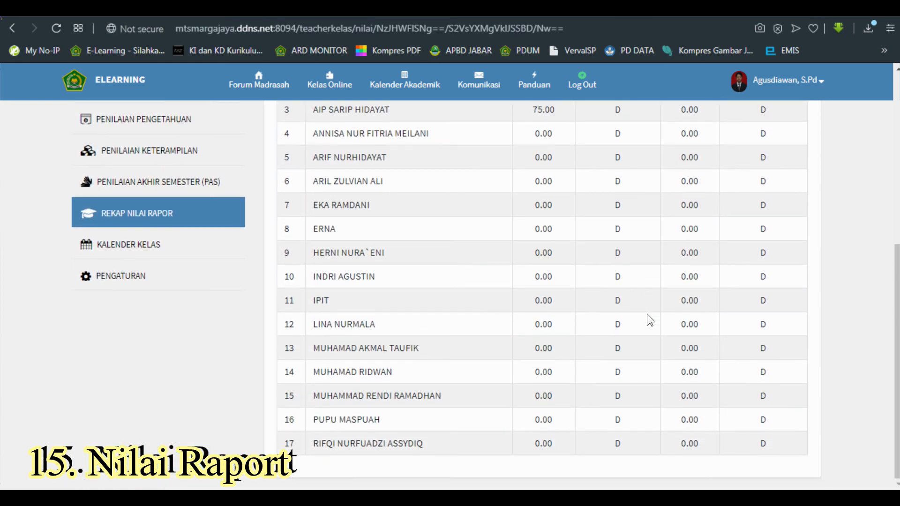
scroll(648, 315, up, 4)
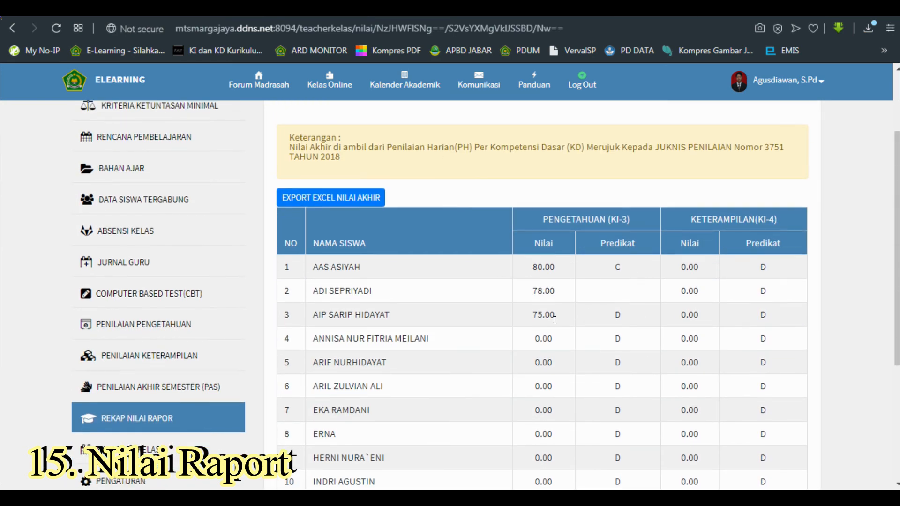
scroll(559, 299, up, 2)
click(401, 189)
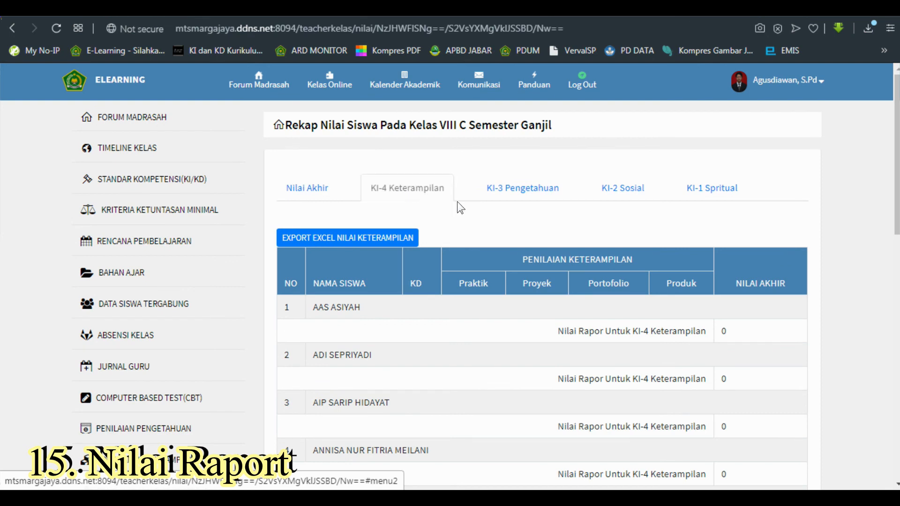
scroll(527, 286, down, 3)
scroll(530, 278, up, 3)
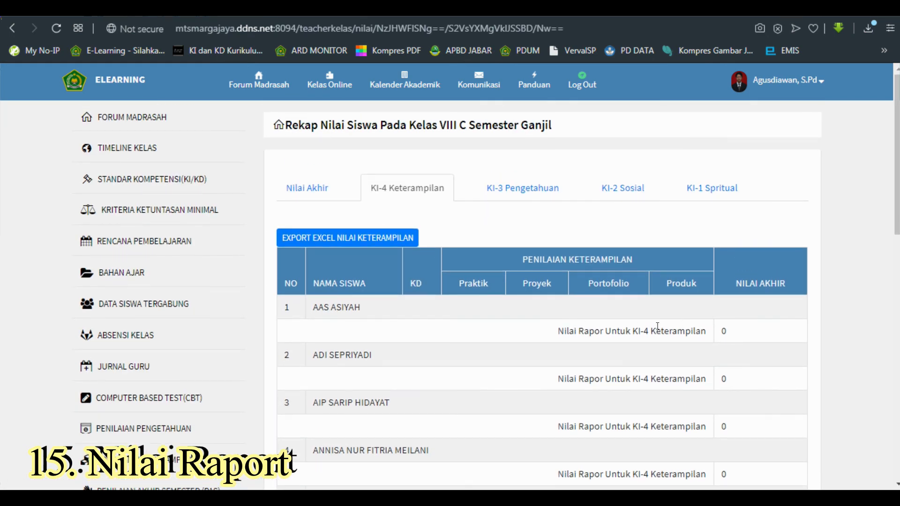
Step: Examine the KI-3 Pengetahuan recap with each student's daily assessment scores per KD
click(531, 186)
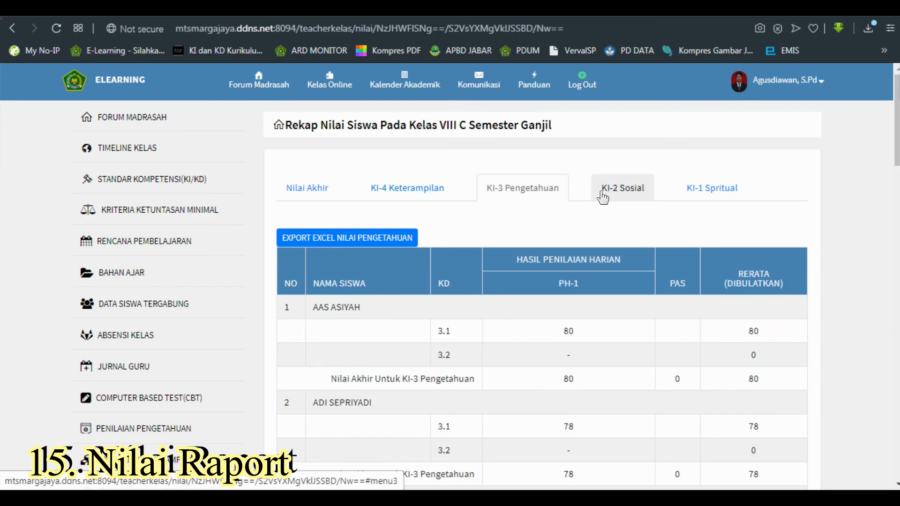
click(603, 194)
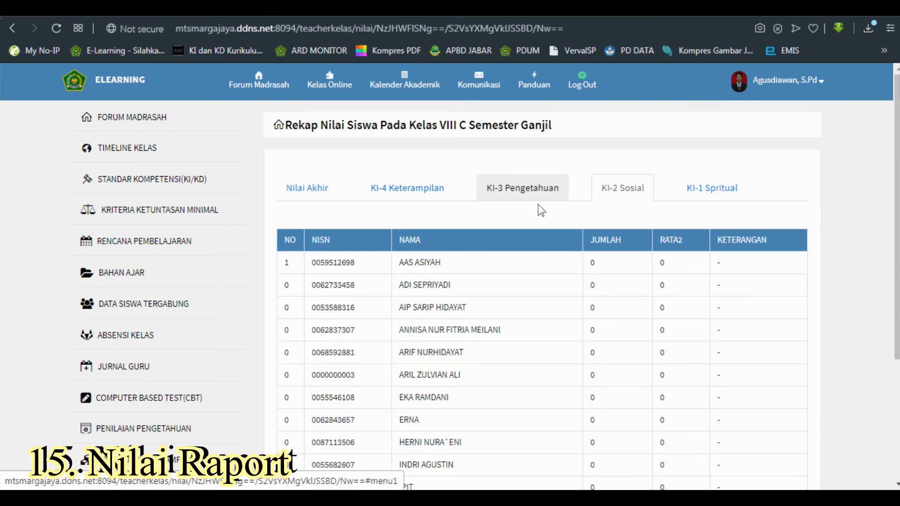
click(540, 192)
scroll(535, 267, down, 6)
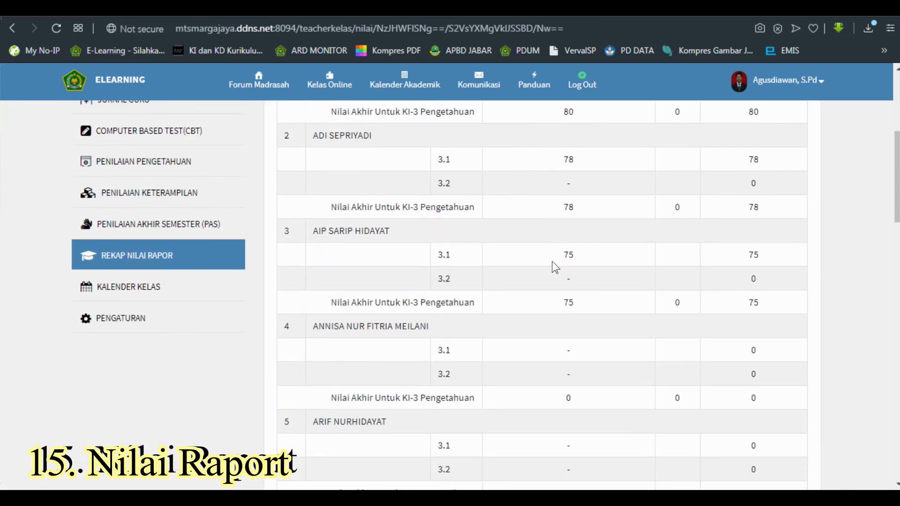
scroll(553, 265, up, 4)
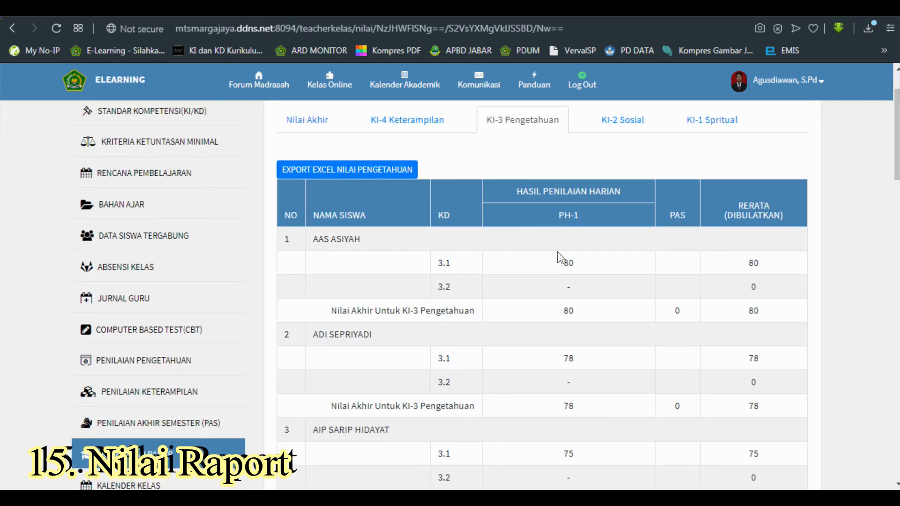
scroll(564, 290, down, 6)
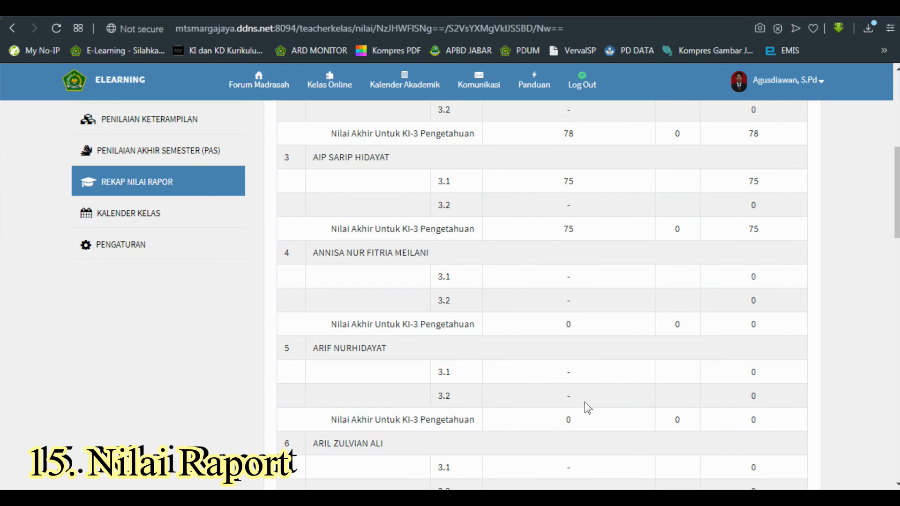
scroll(586, 403, up, 7)
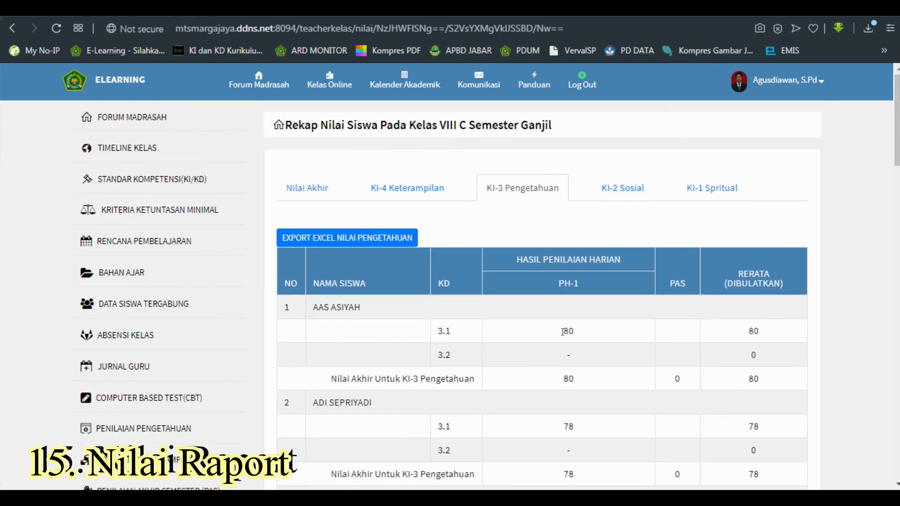
Step: Examine the KI-2 Sosial and KI-1 Spritual recaps of the students' attitude grades
click(619, 190)
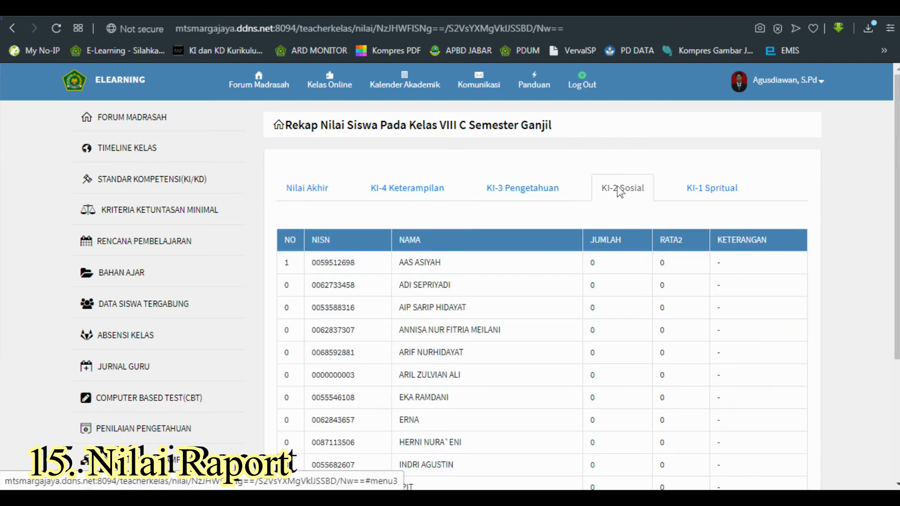
scroll(590, 319, down, 4)
scroll(590, 319, up, 4)
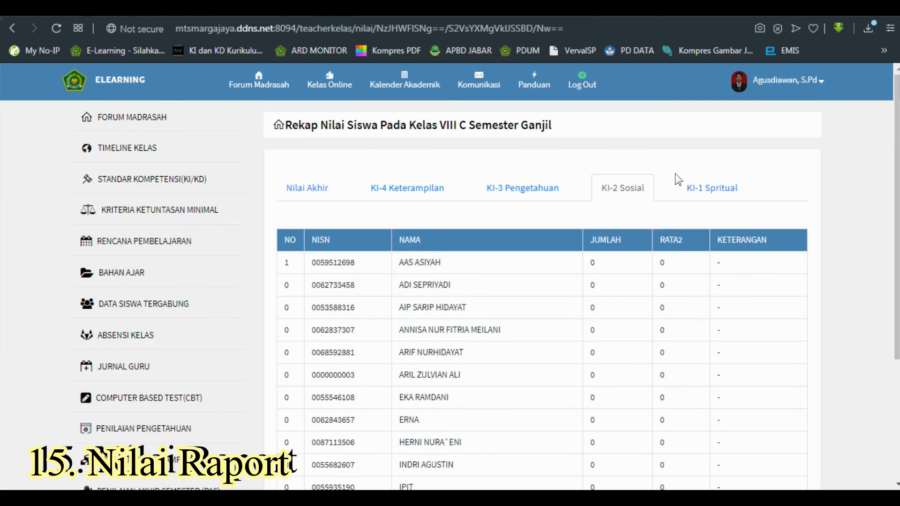
click(701, 189)
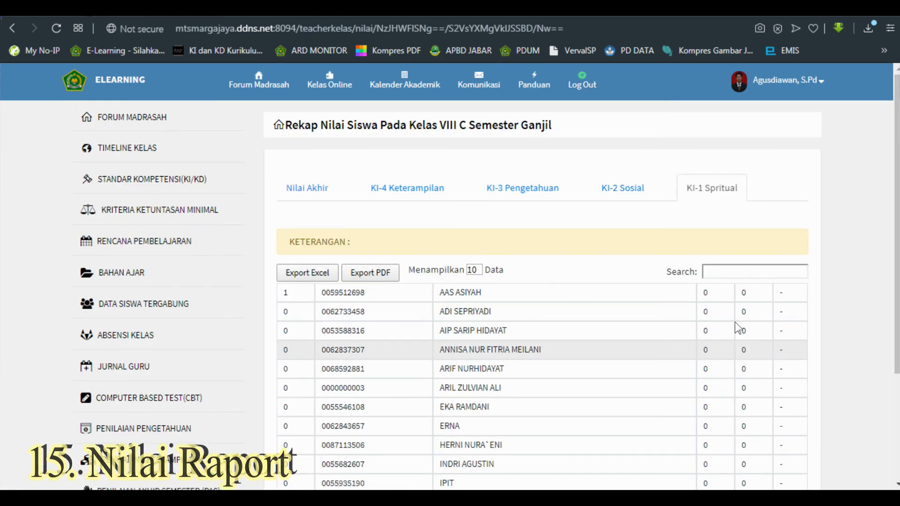
scroll(394, 291, down, 3)
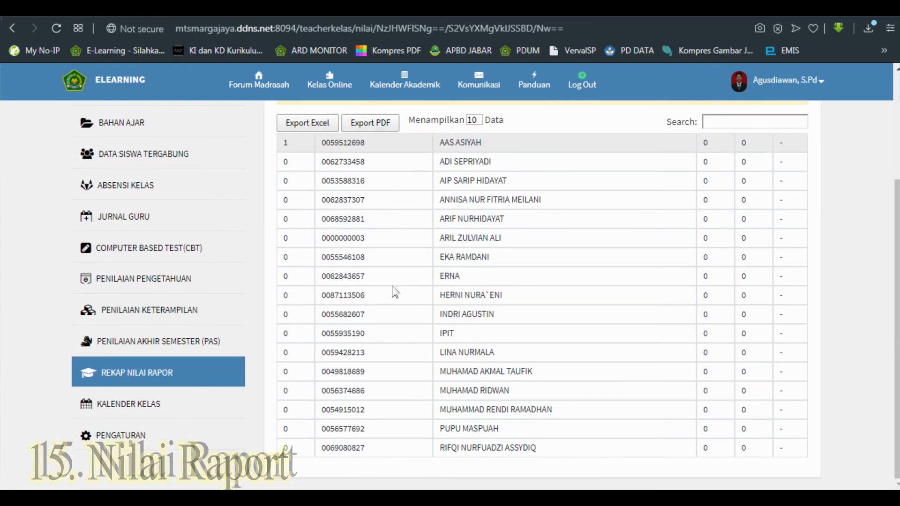
scroll(396, 288, up, 3)
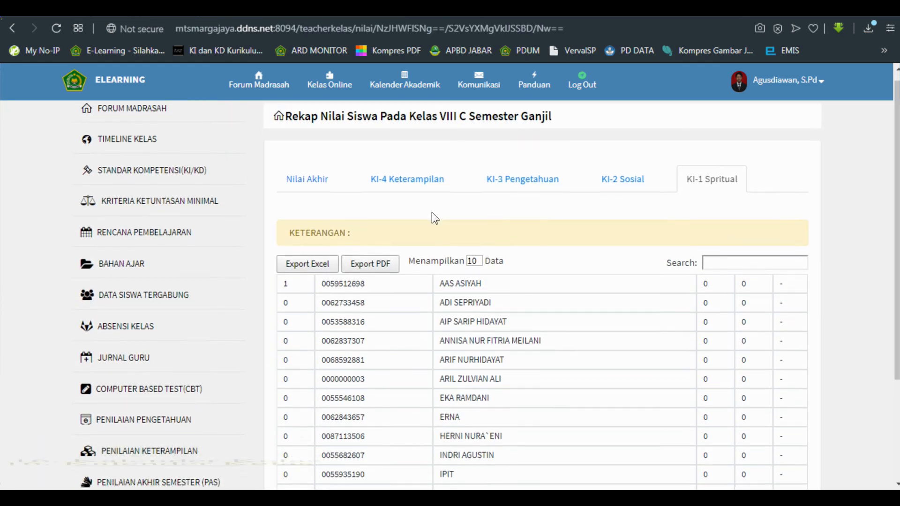
scroll(431, 212, down, 3)
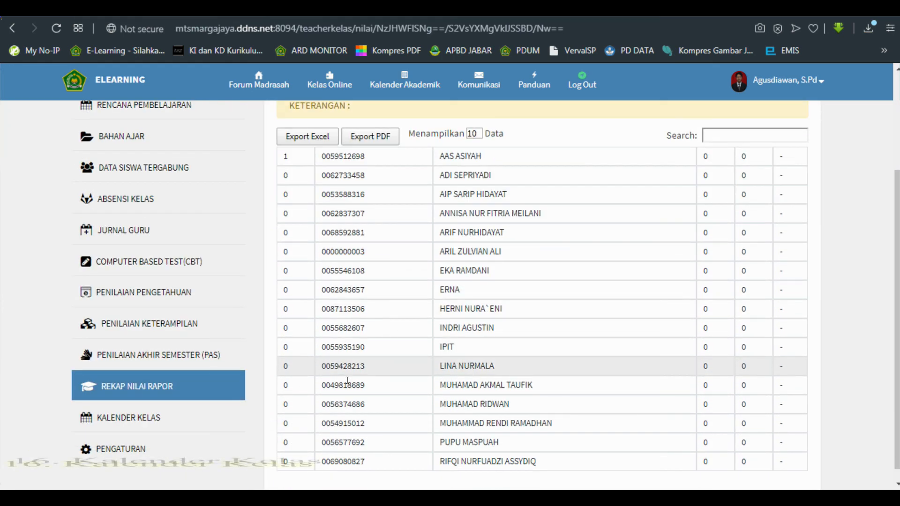
Step: Open the Kalender Kelas page and examine the class activities scheduled in March 2020
click(134, 418)
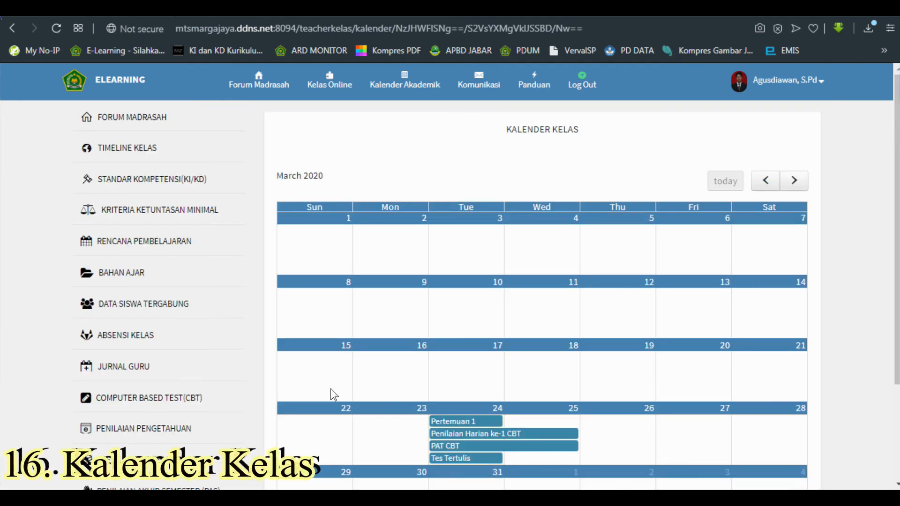
scroll(429, 359, down, 2)
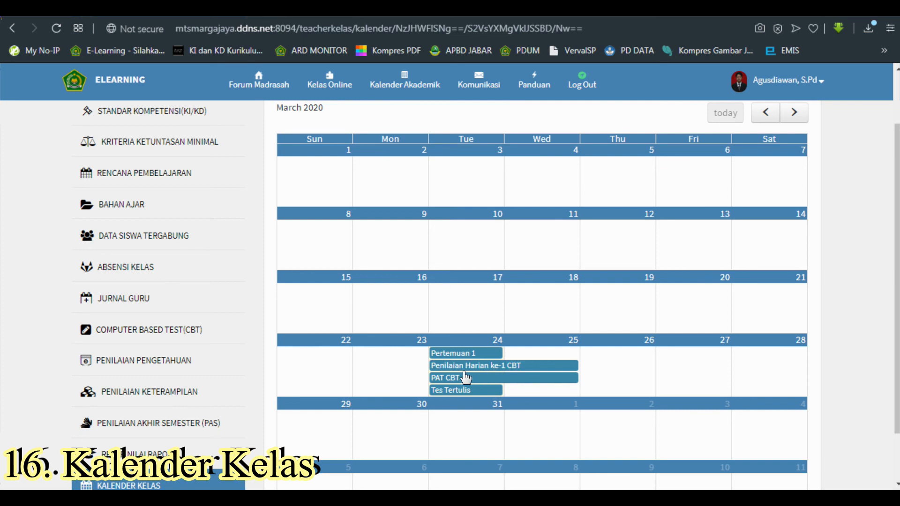
scroll(462, 394, down, 1)
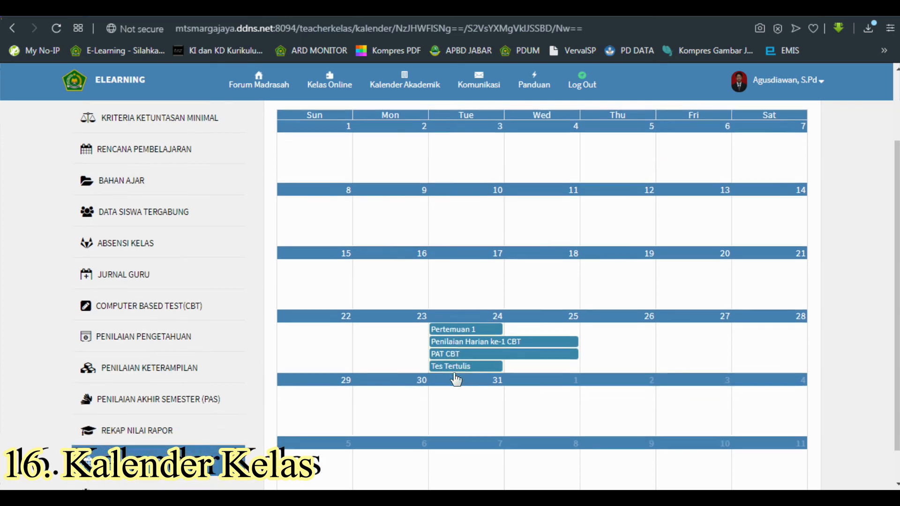
scroll(456, 375, up, 1)
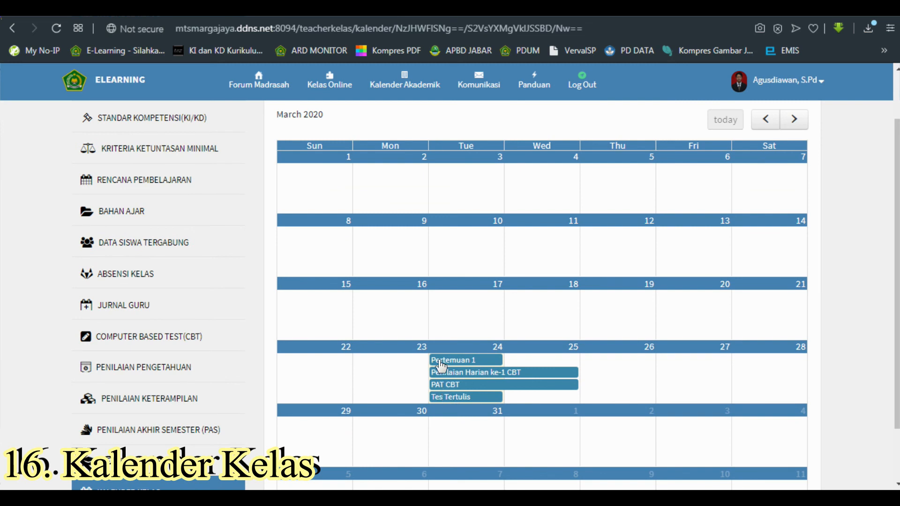
scroll(458, 355, up, 1)
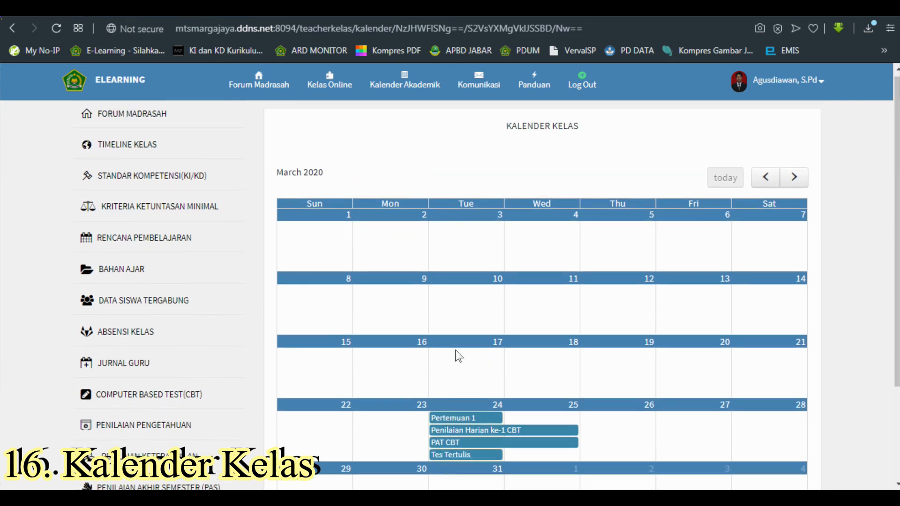
scroll(469, 374, down, 1)
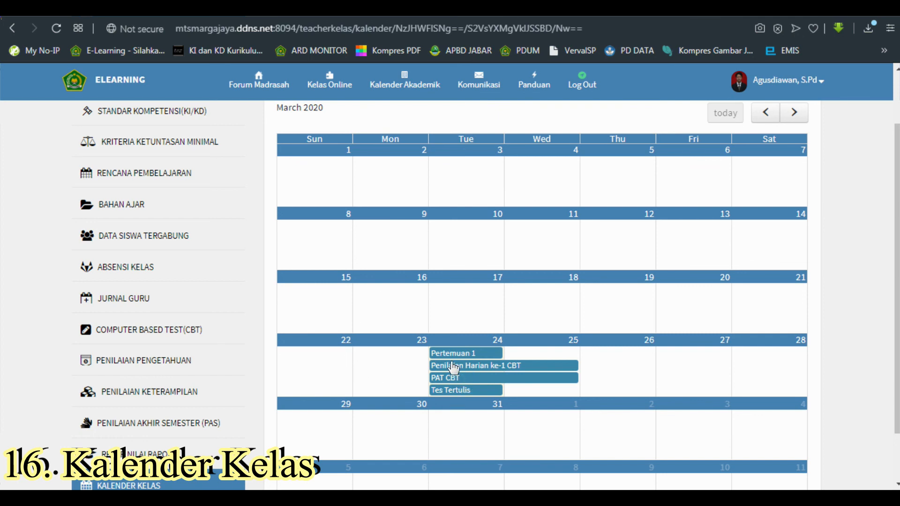
scroll(452, 357, down, 1)
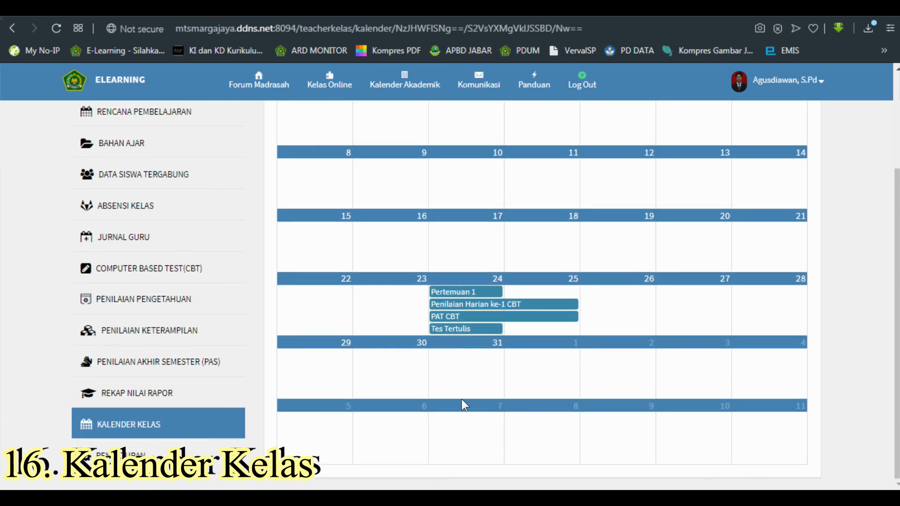
scroll(462, 400, up, 2)
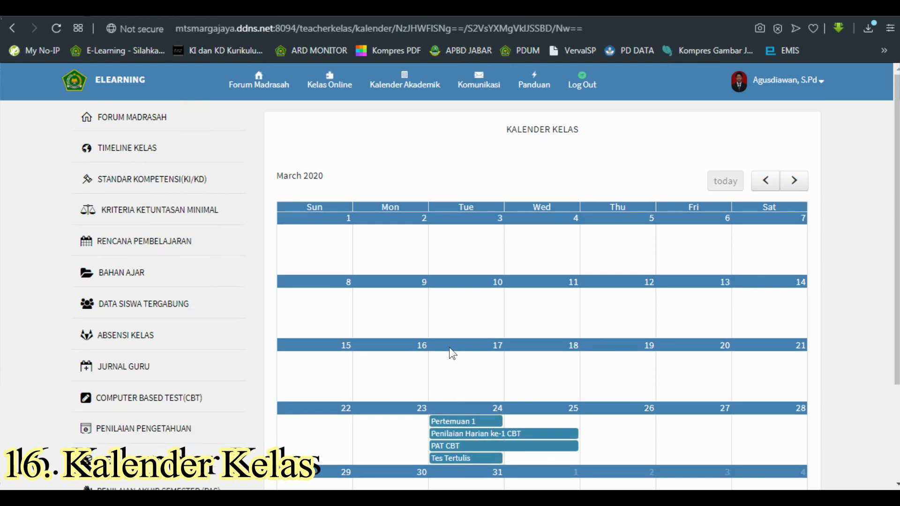
scroll(446, 361, down, 2)
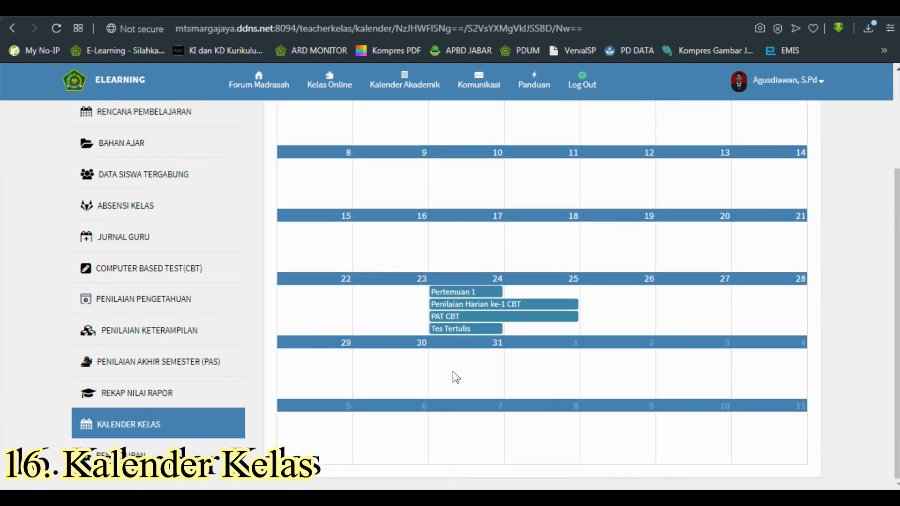
scroll(453, 371, up, 2)
scroll(452, 372, down, 2)
scroll(450, 336, up, 1)
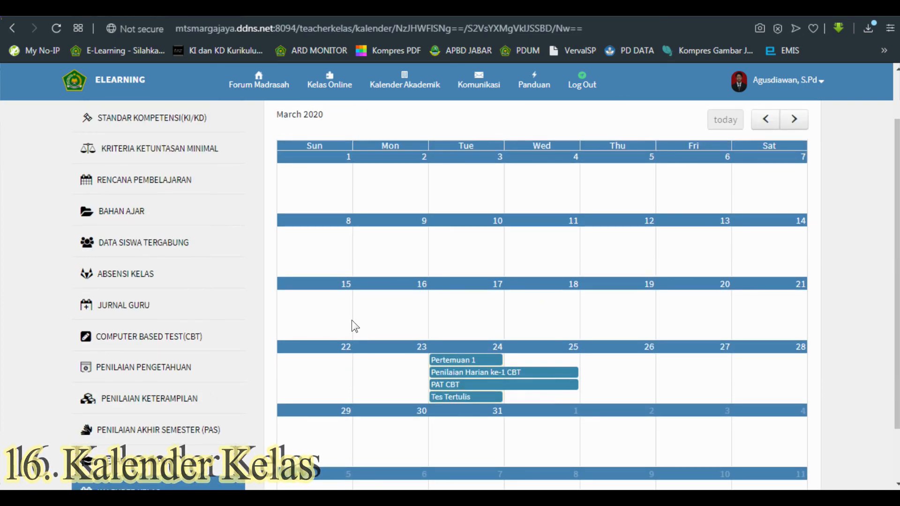
scroll(229, 247, up, 1)
scroll(505, 395, down, 2)
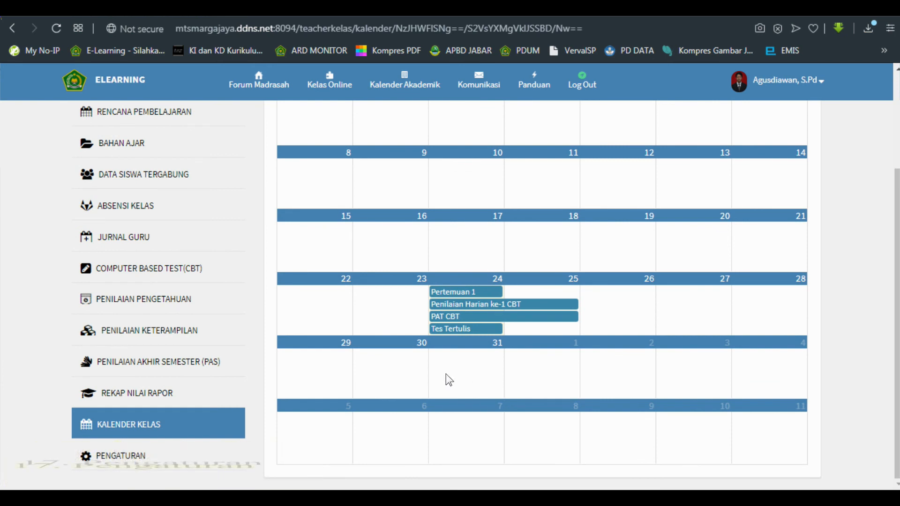
scroll(446, 373, up, 1)
scroll(445, 373, down, 1)
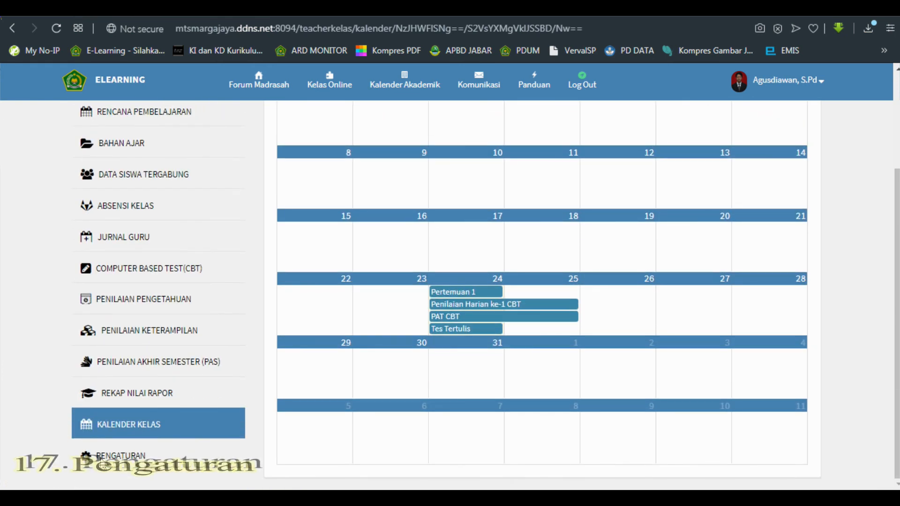
Step: Open the Pengaturan page of Kelas VIII C, set Agenda Pertemuan to 16, and check the Mata Pelajaran options without changing the subject
click(125, 462)
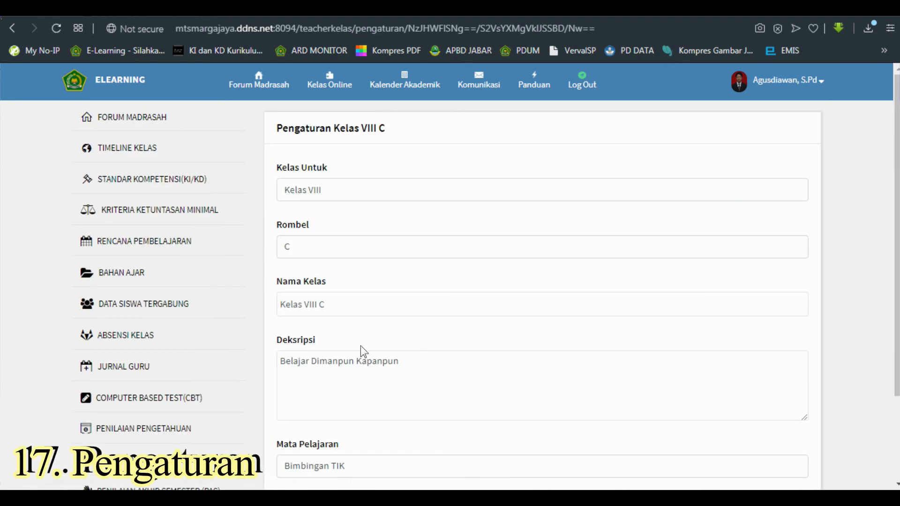
scroll(376, 347, down, 3)
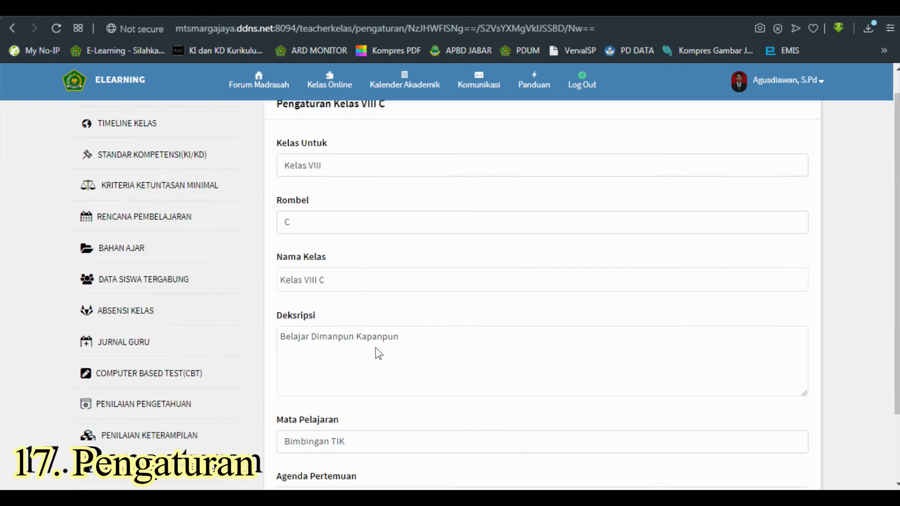
scroll(334, 298, up, 2)
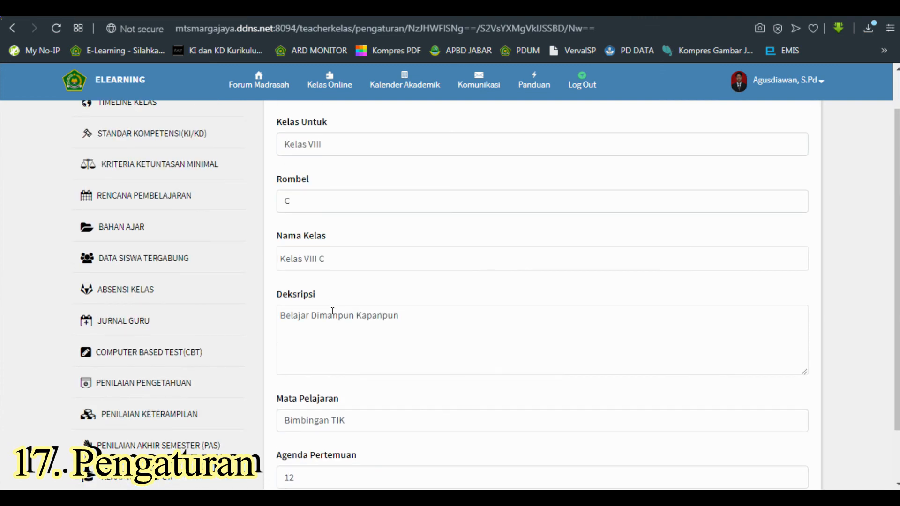
scroll(333, 251, up, 1)
scroll(351, 223, down, 3)
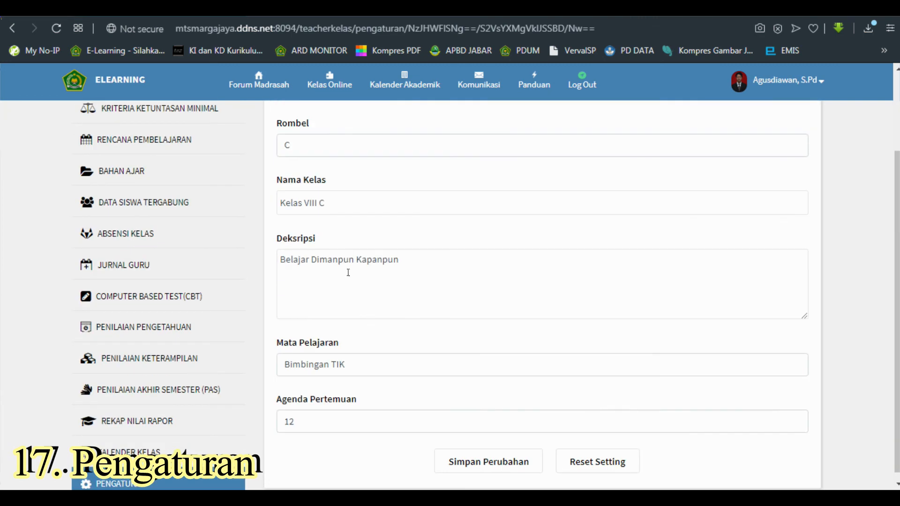
click(305, 415)
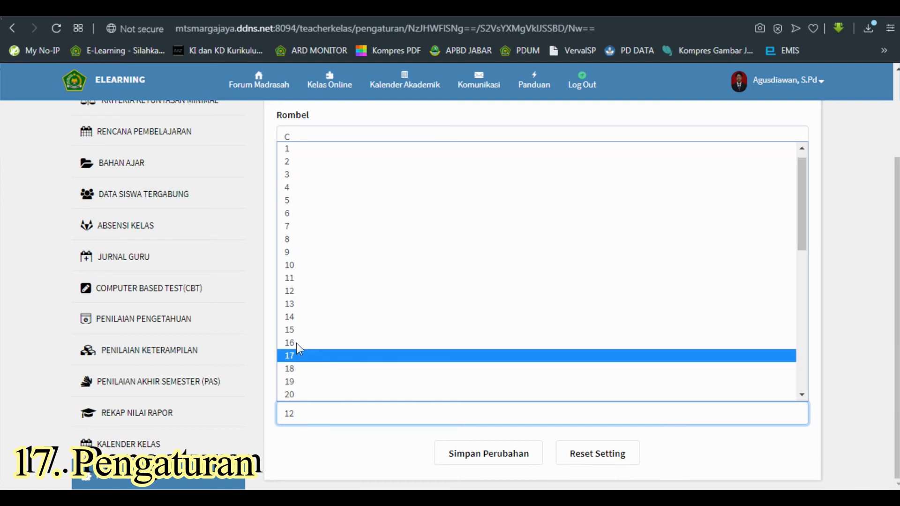
click(296, 341)
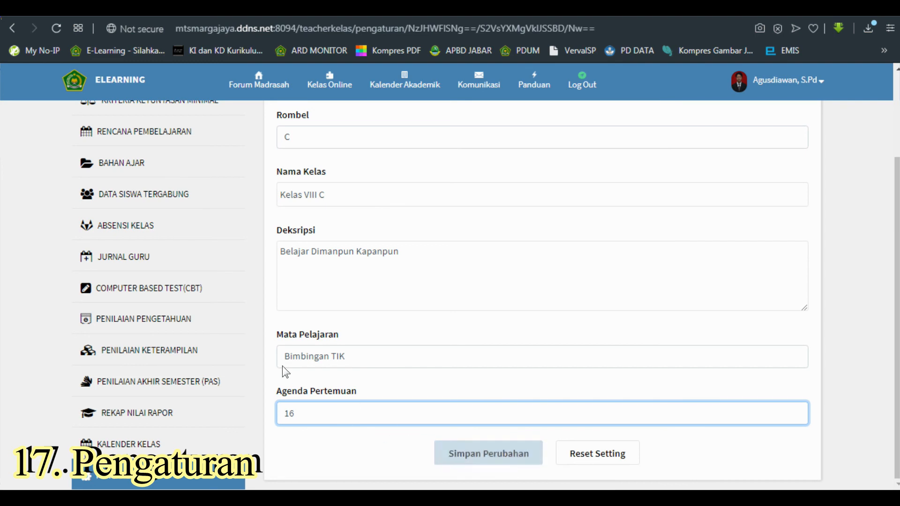
click(331, 362)
click(331, 361)
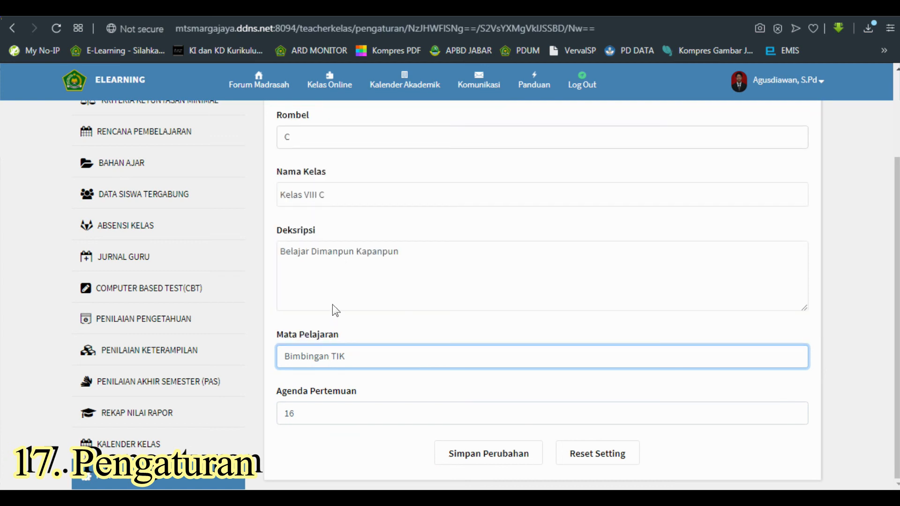
Step: Check the Nama Kelas field of the class settings and select Kelas VIII as the Kelas Untuk value
scroll(313, 230, up, 2)
click(317, 266)
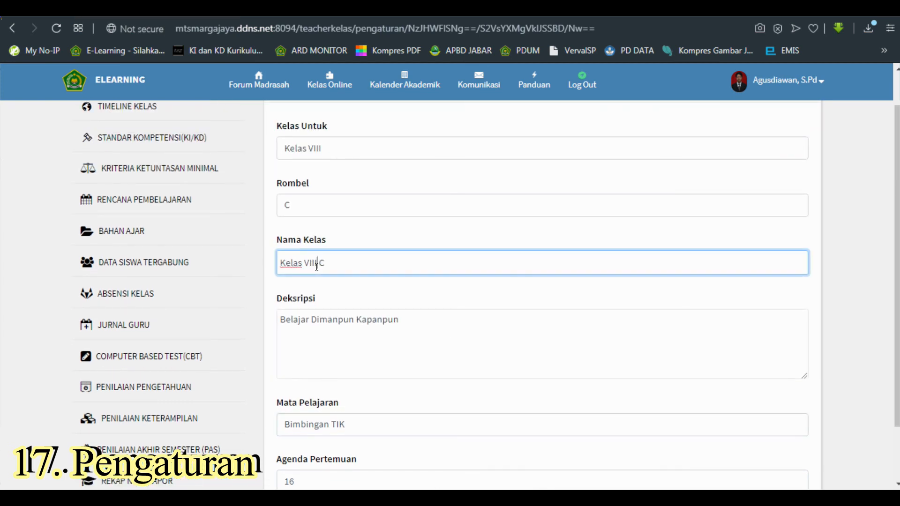
click(302, 157)
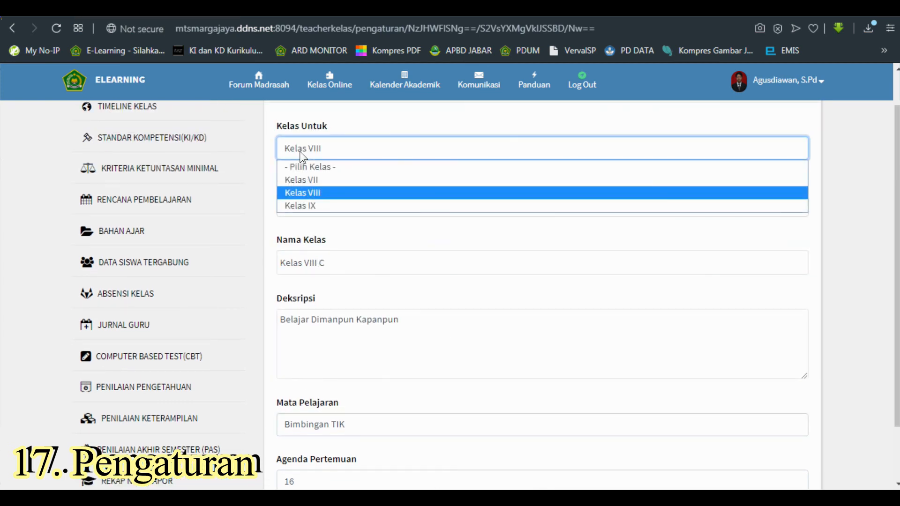
click(305, 192)
Step: Select 16 as the Agenda Pertemuan value and save the changes to the Kelas VIII C settings
scroll(405, 348, down, 1)
scroll(406, 349, down, 1)
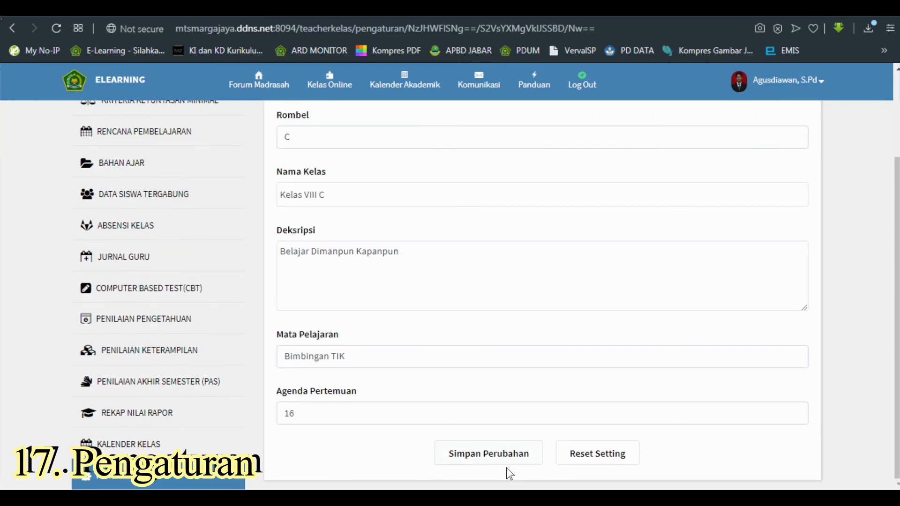
click(484, 454)
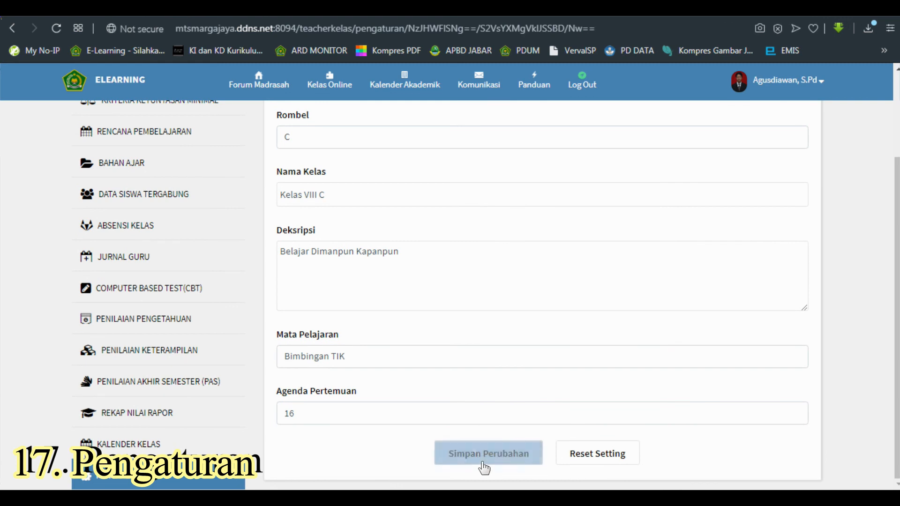
click(312, 413)
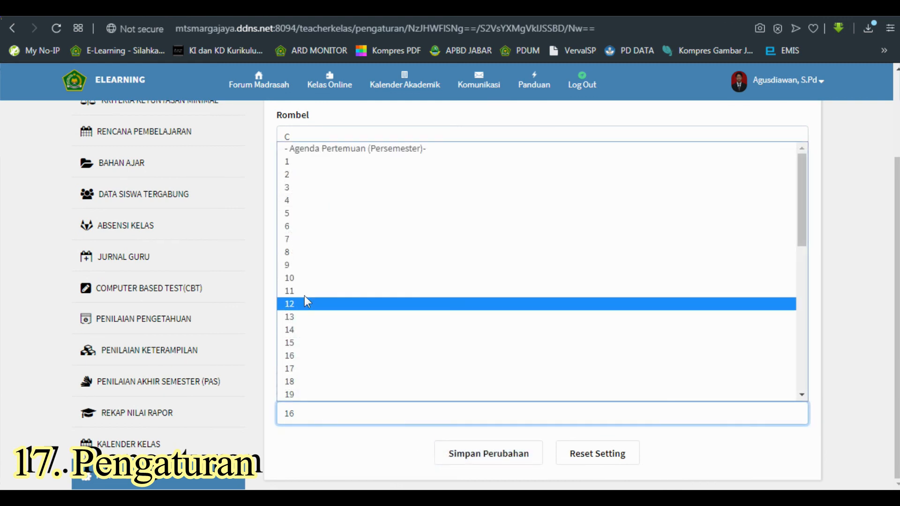
click(298, 330)
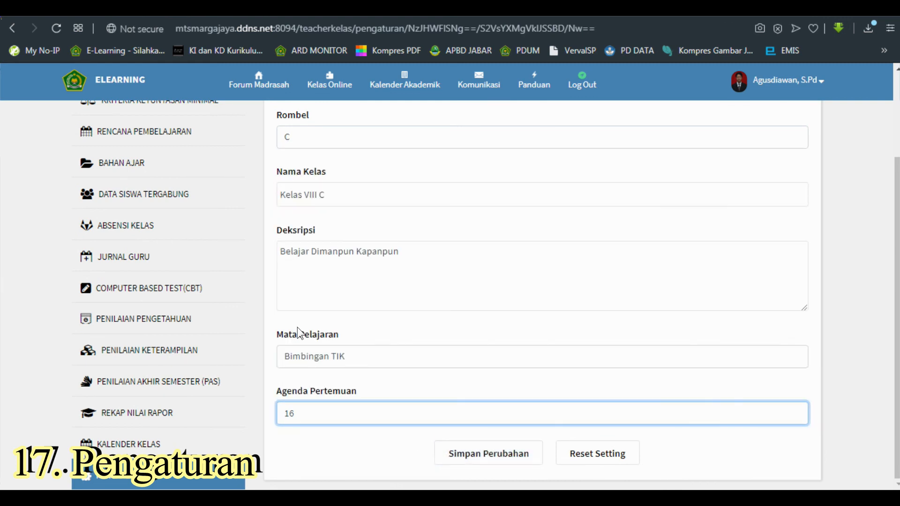
click(481, 453)
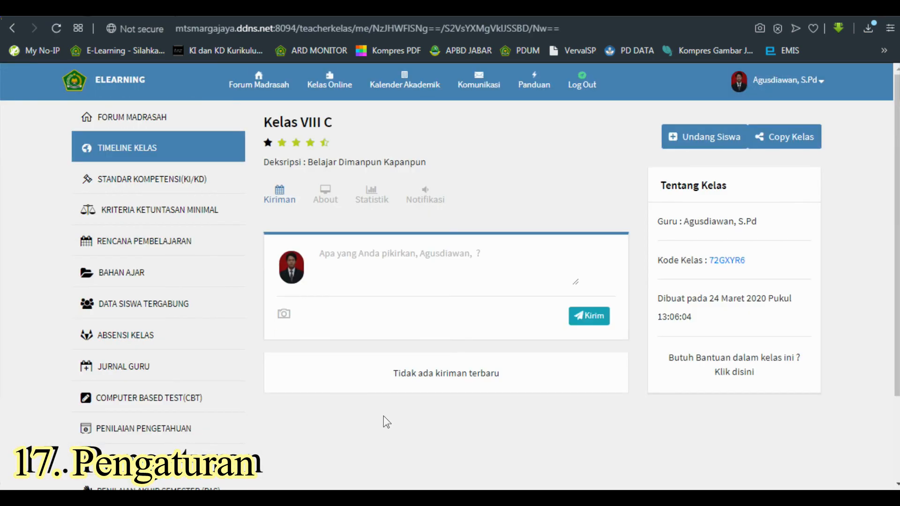
scroll(376, 419, down, 2)
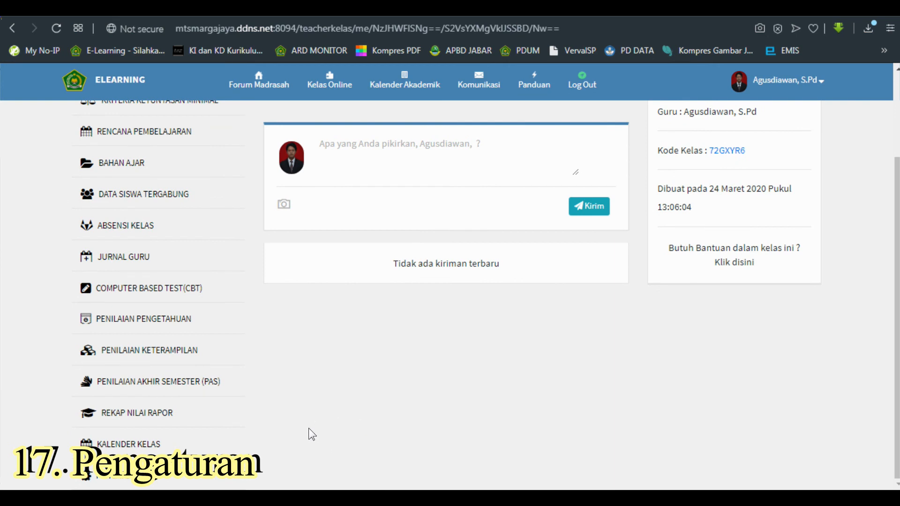
scroll(308, 428, up, 2)
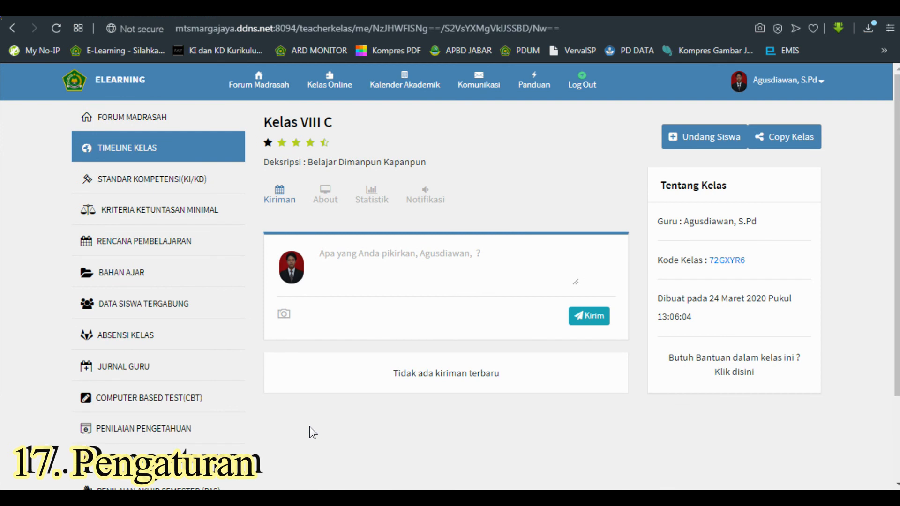
scroll(310, 428, down, 1)
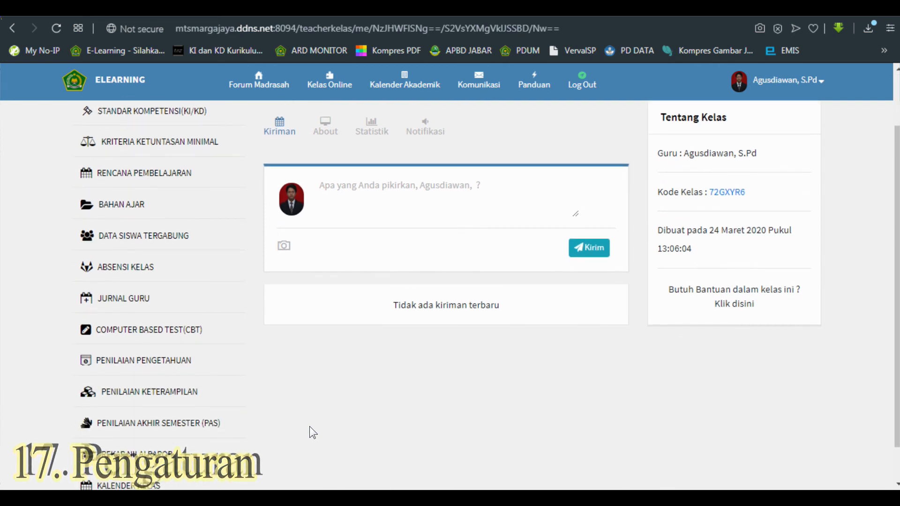